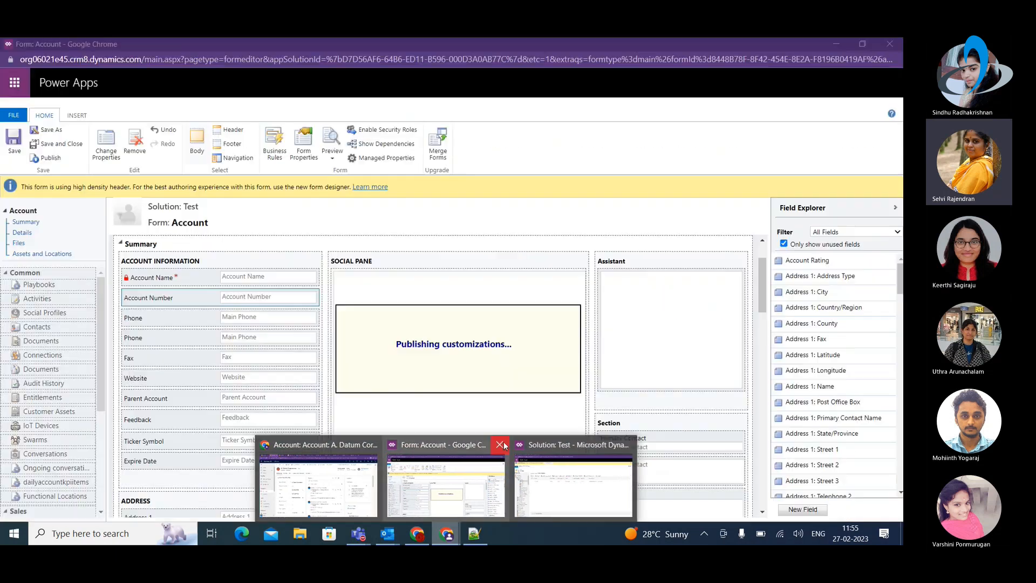
Step: Close the Account form editor and Test solution windows and return to the A. Datum Corporation account record
left_click(503, 444)
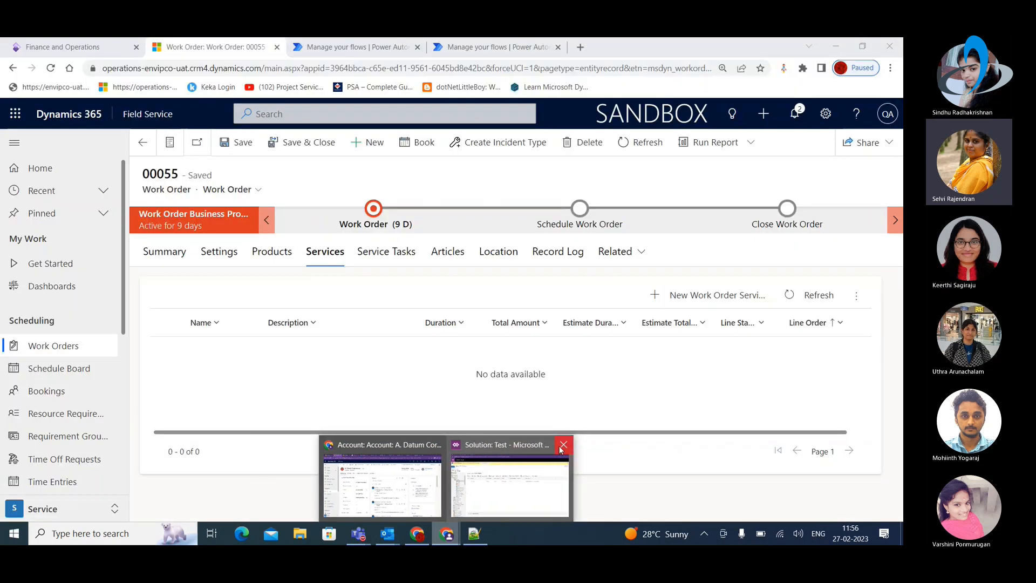
left_click(564, 445)
left_click(443, 475)
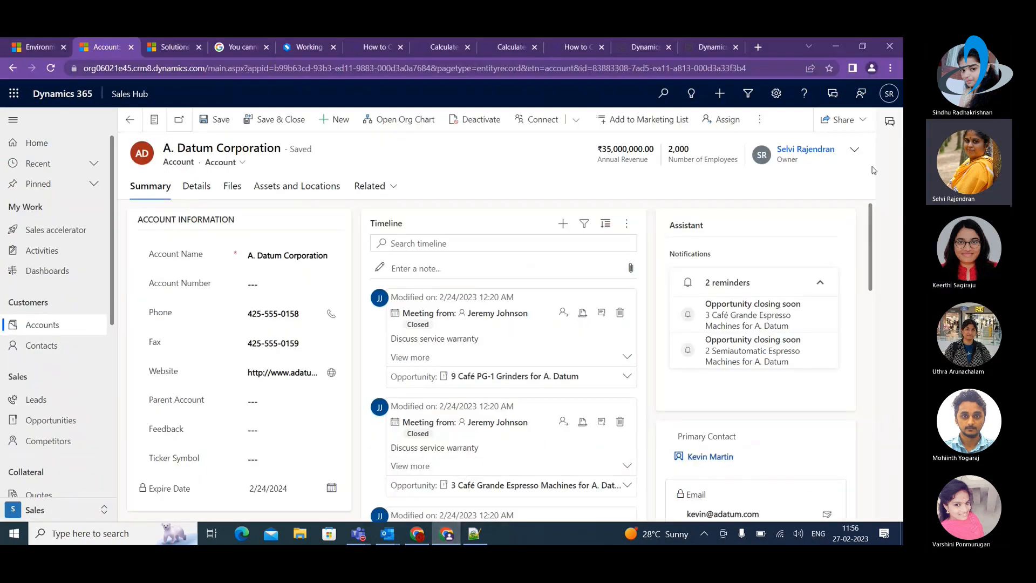
Step: Open Advanced Settings from the account record, close the old Solutions tab, and display the list of all solutions
left_click(776, 94)
left_click(704, 141)
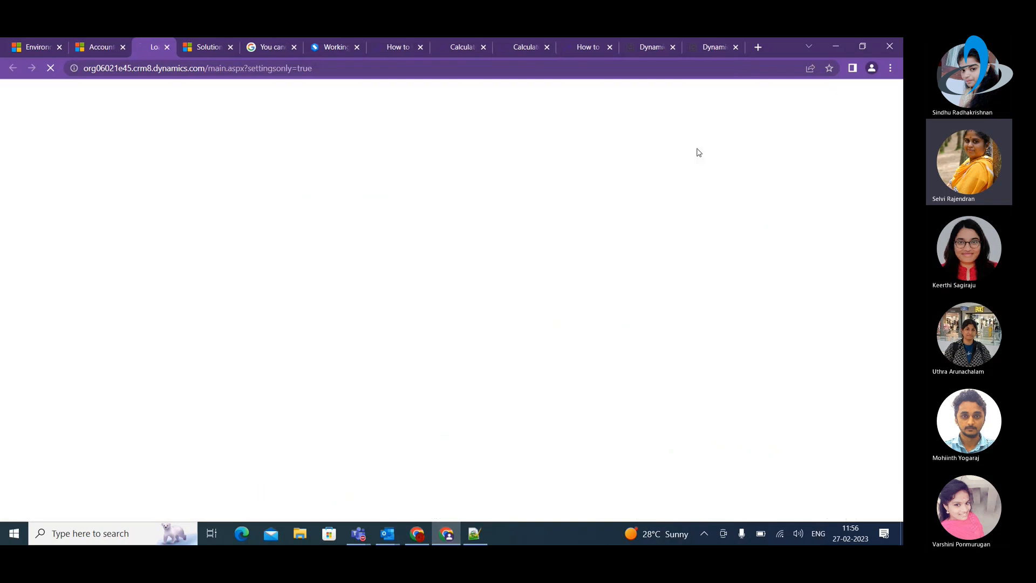
left_click(242, 47)
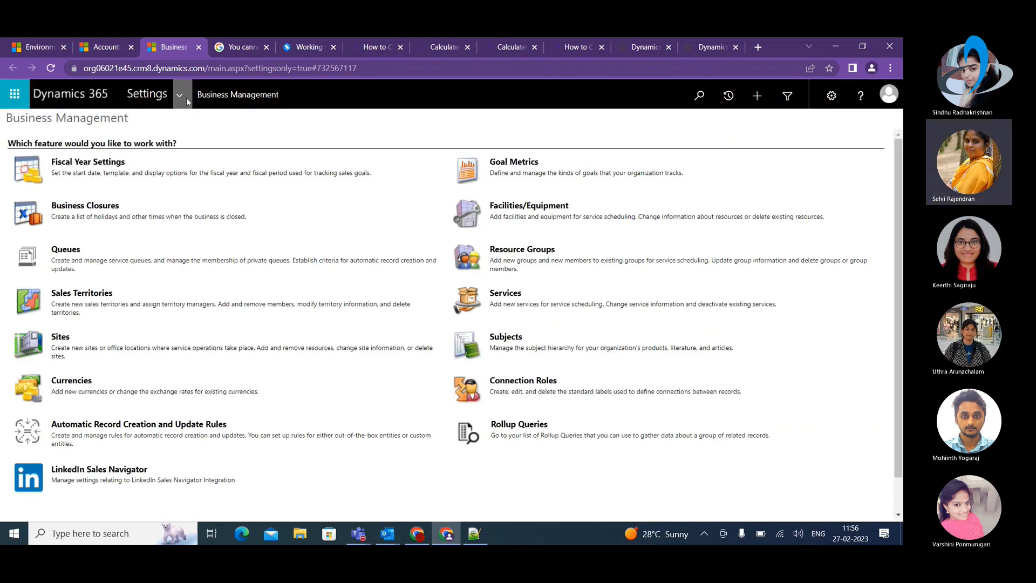
left_click(180, 96)
left_click(180, 231)
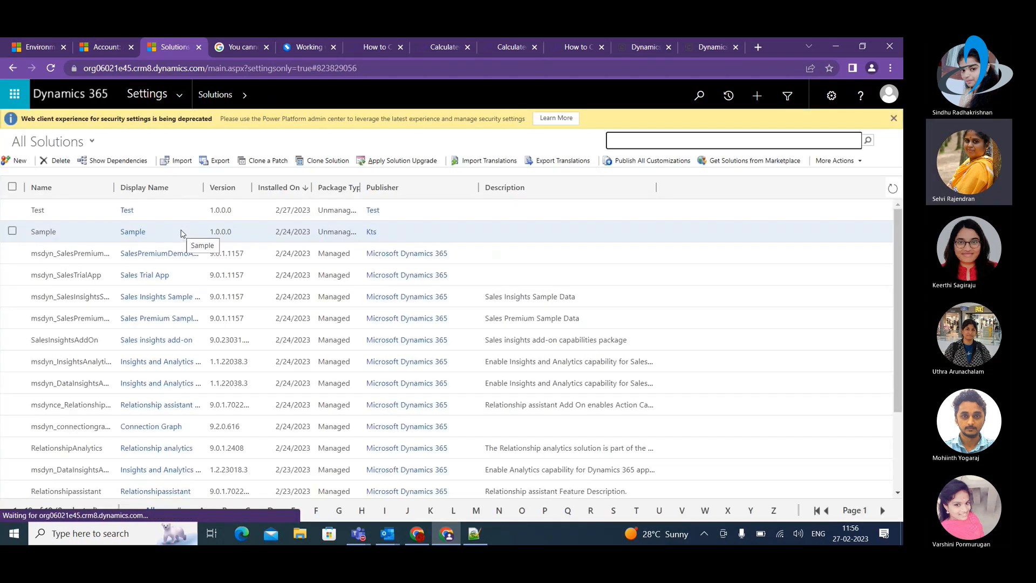
Step: Open the Test solution and expand its Account entity to list the entity's components
double_click(38, 210)
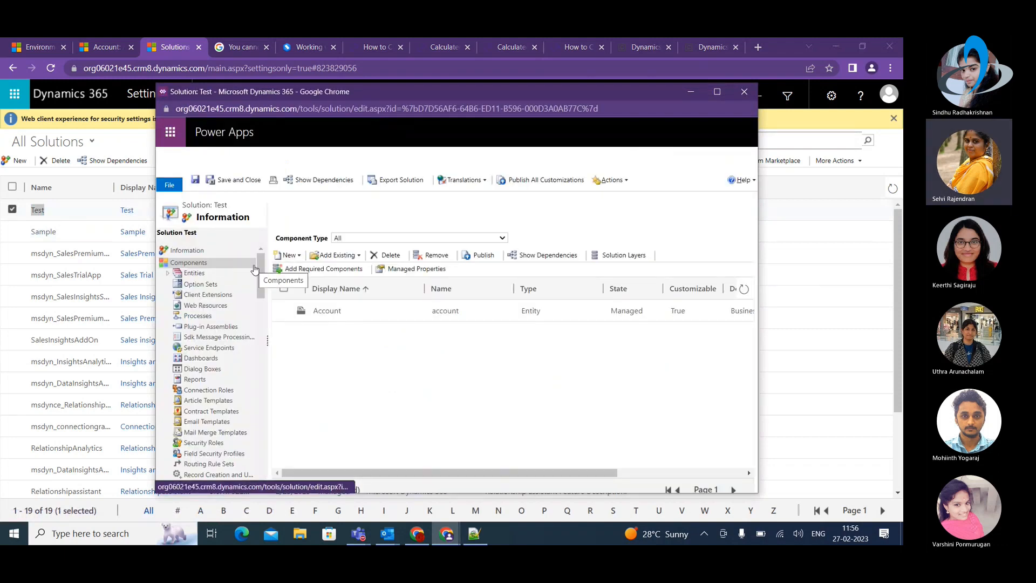
left_click(168, 273)
left_click(180, 285)
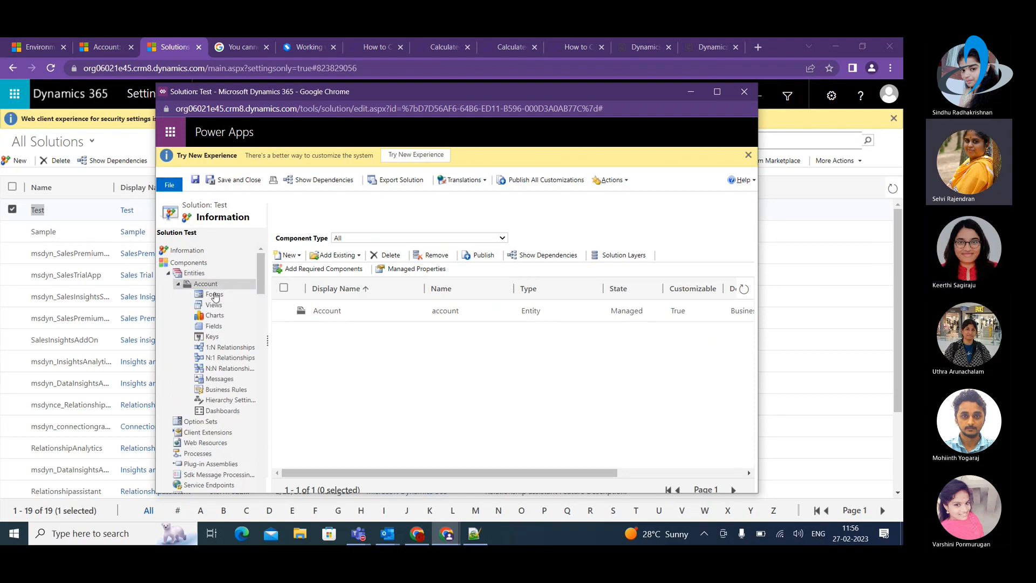
Step: View the Account entity's main form in a maximized form editor, then minimize the editor
left_click(215, 295)
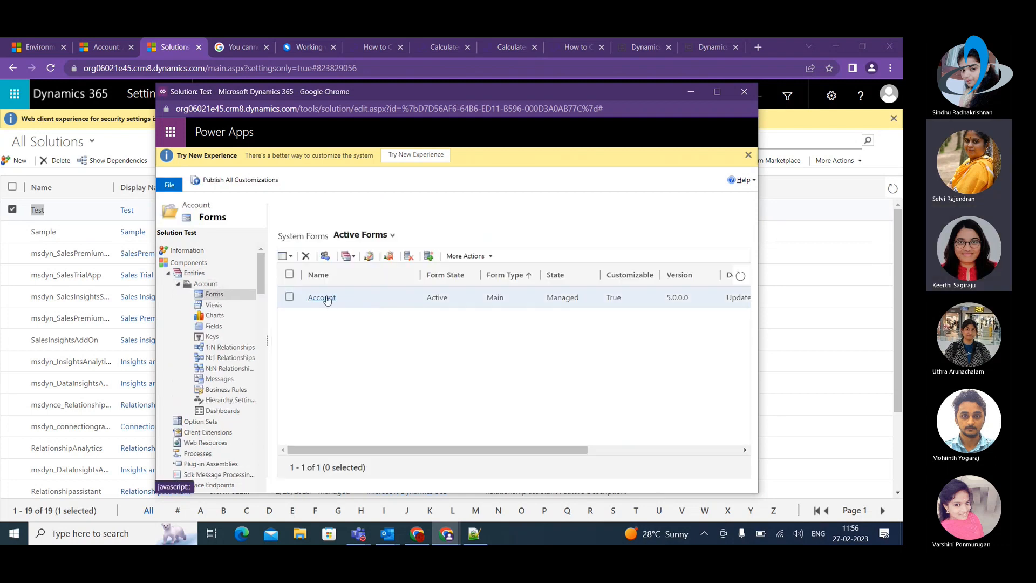
left_click(325, 298)
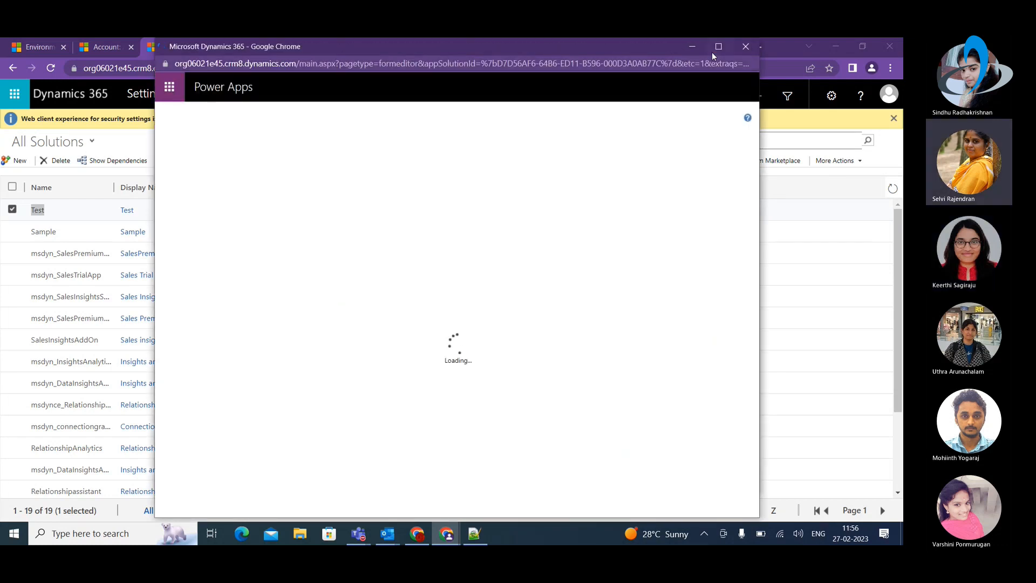
left_click(714, 51)
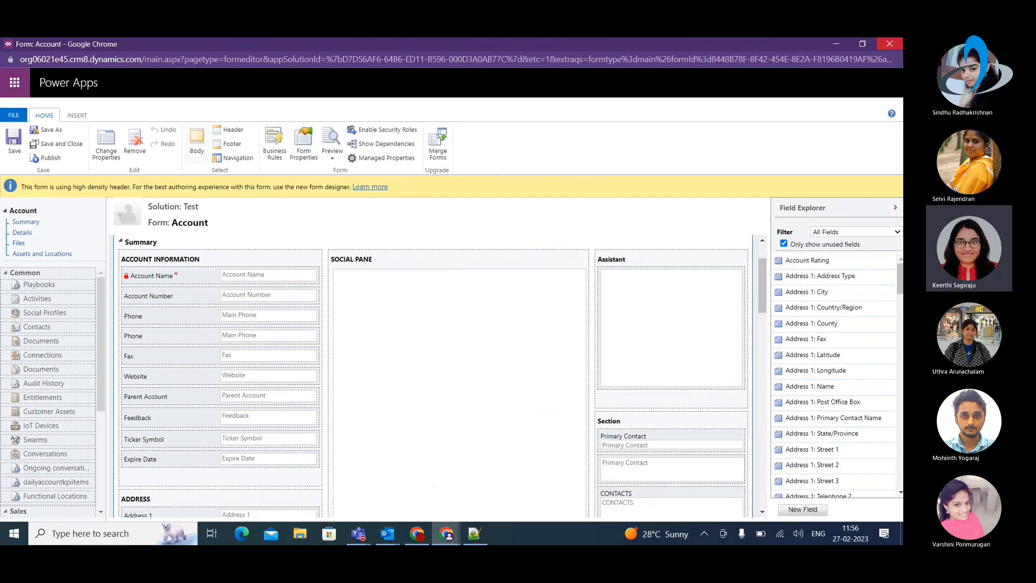
left_click(838, 45)
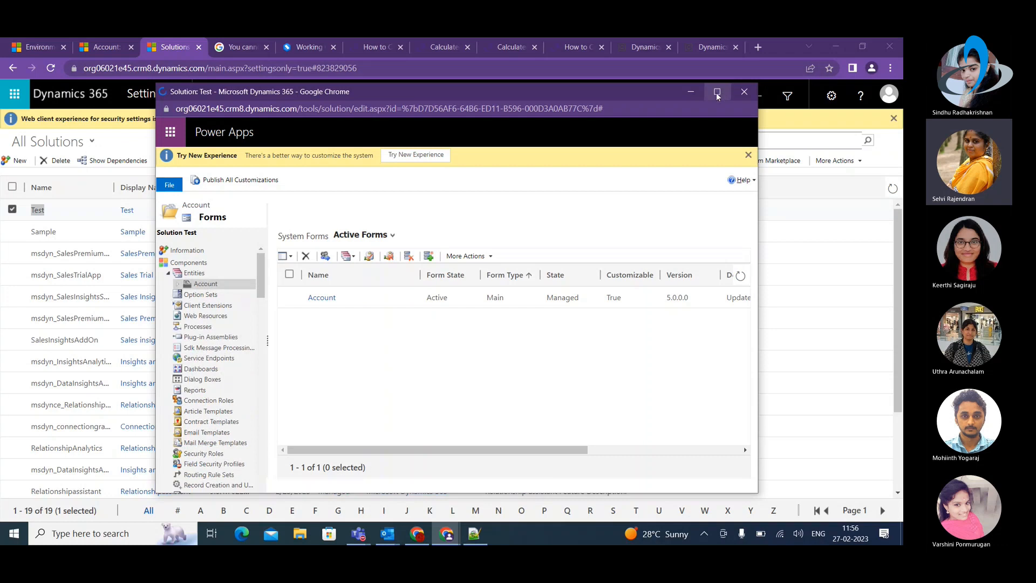
Step: Open the Account entity's definition in a maximized solution window and review its display name, plural name and name
left_click(206, 284)
left_click(711, 96)
left_click(50, 236)
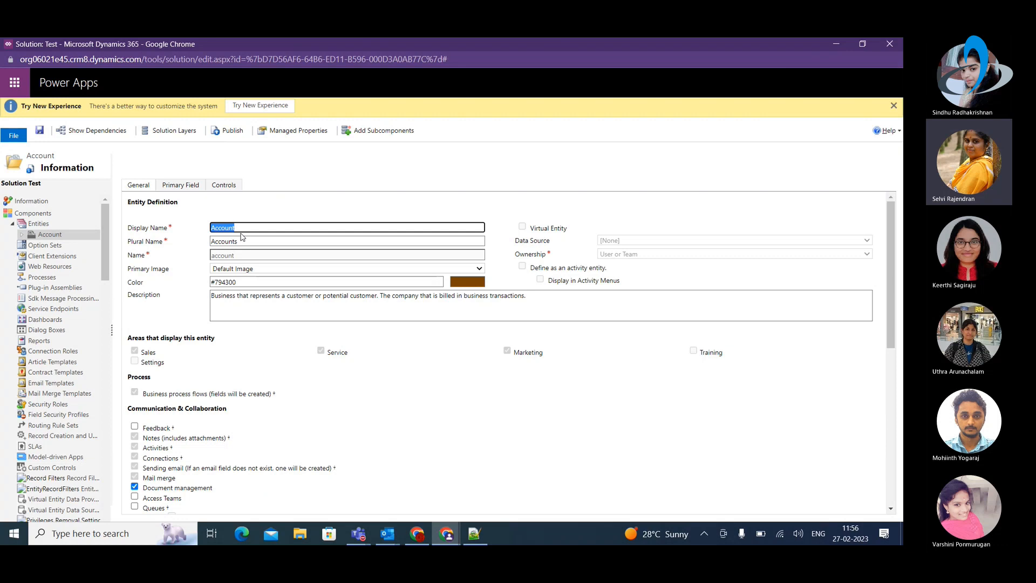
key("Tab")
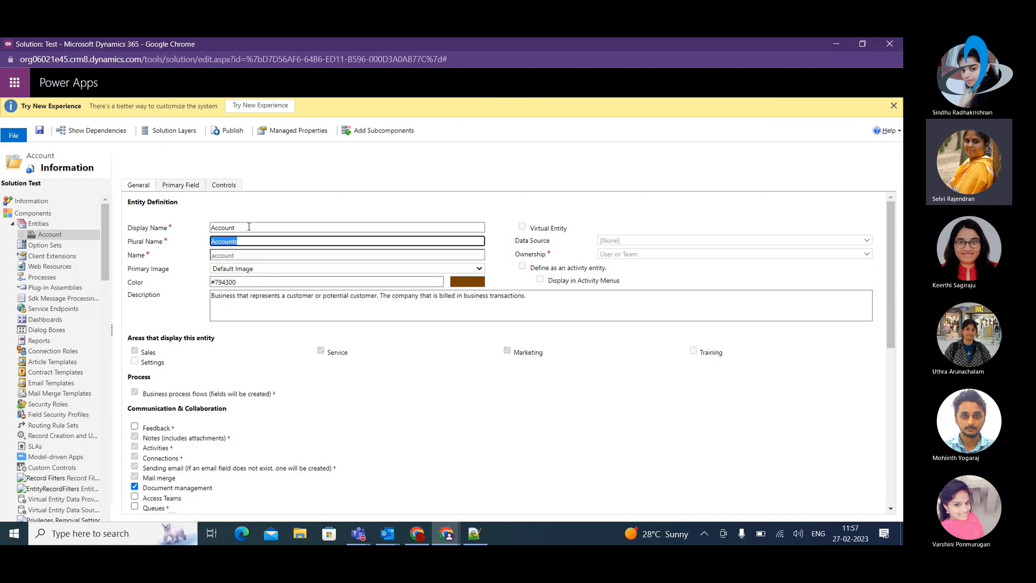
key("Tab")
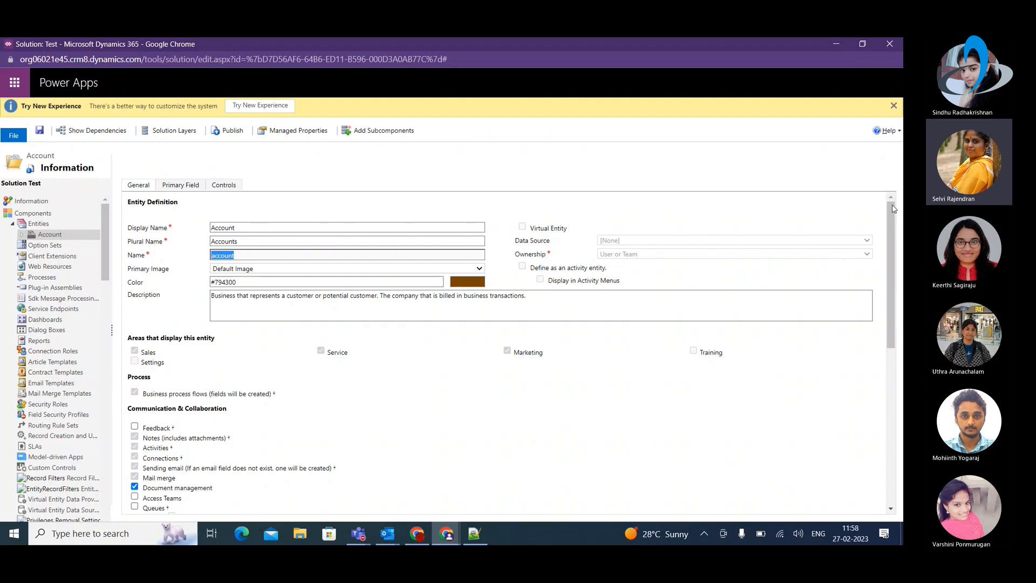
Step: Examine the Account entity's area, process, communication, data services, auditing and Outlook & Mobile settings, and glance at its subcomponents
scroll(190, 327, "down", 2)
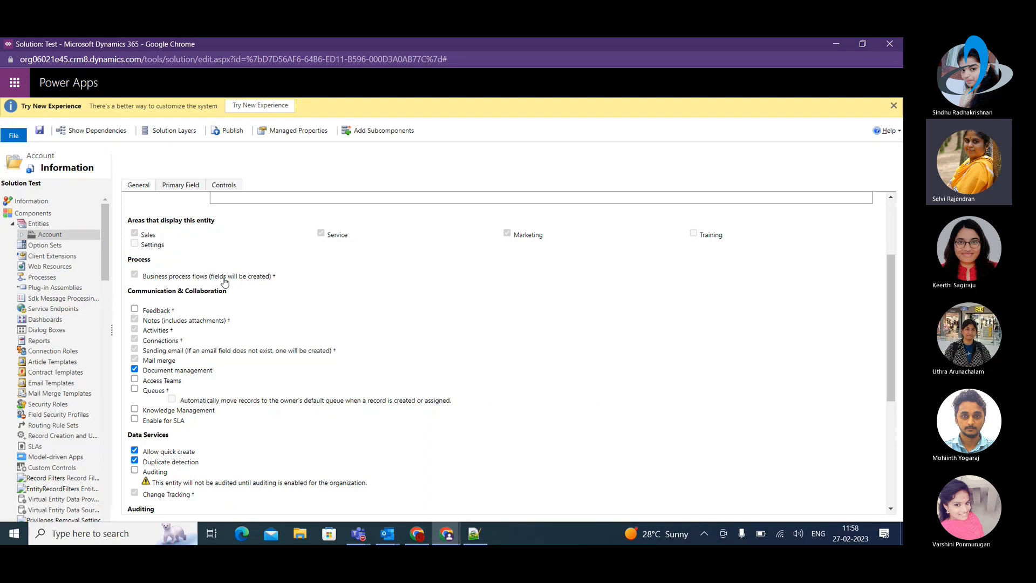
scroll(225, 282, "down", 3)
scroll(162, 286, "up", 2)
scroll(157, 287, "down", 1)
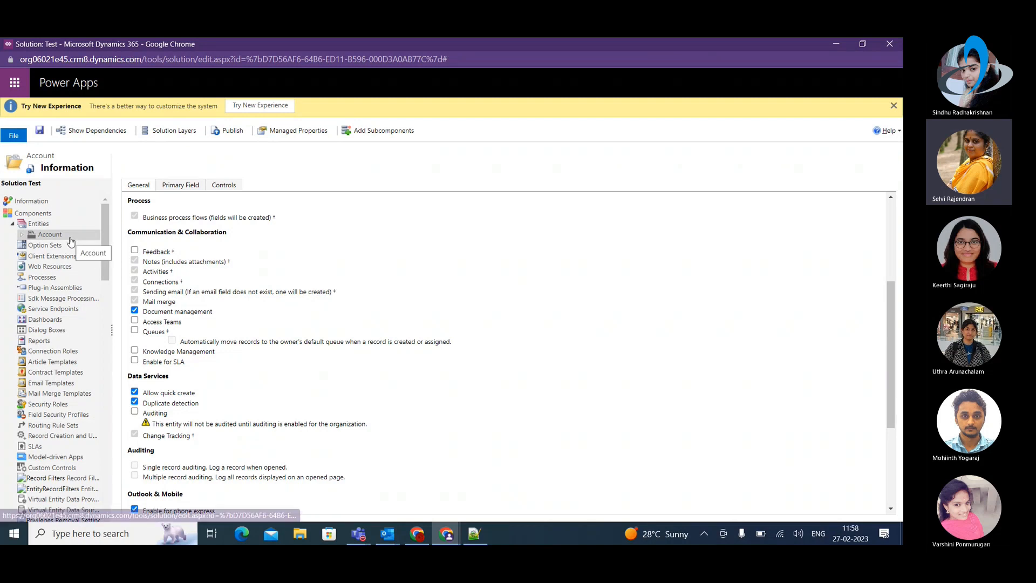
scroll(254, 405, "down", 3)
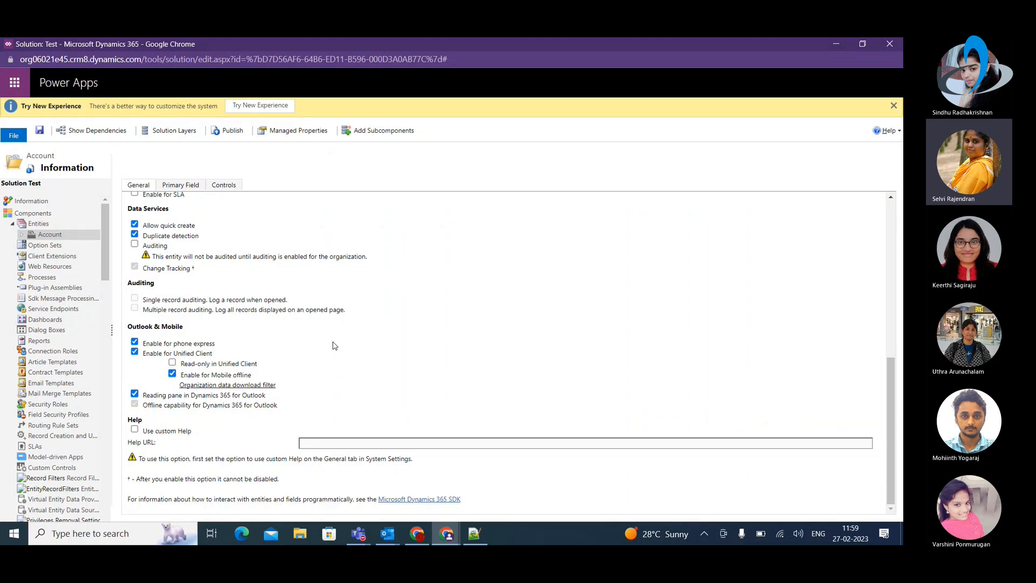
left_click(21, 235)
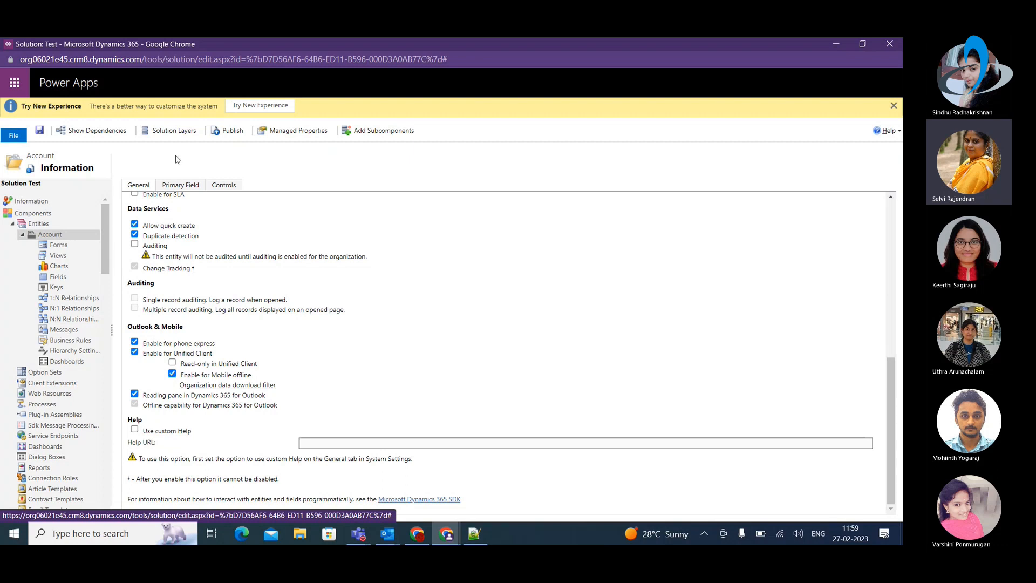
left_click(22, 235)
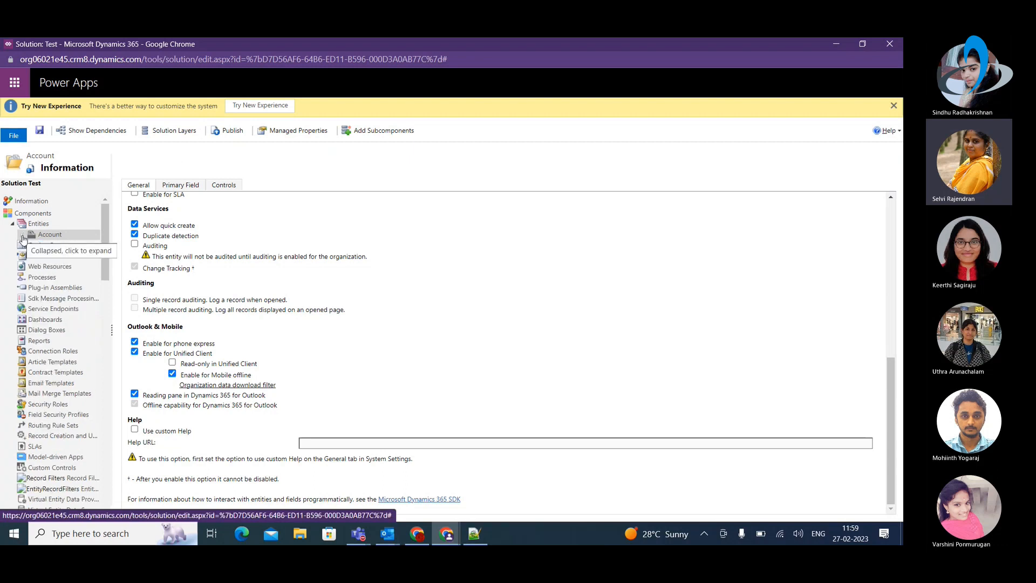
Step: Start a new entity in the Test solution with display name Student and plural name Students
left_click(38, 224)
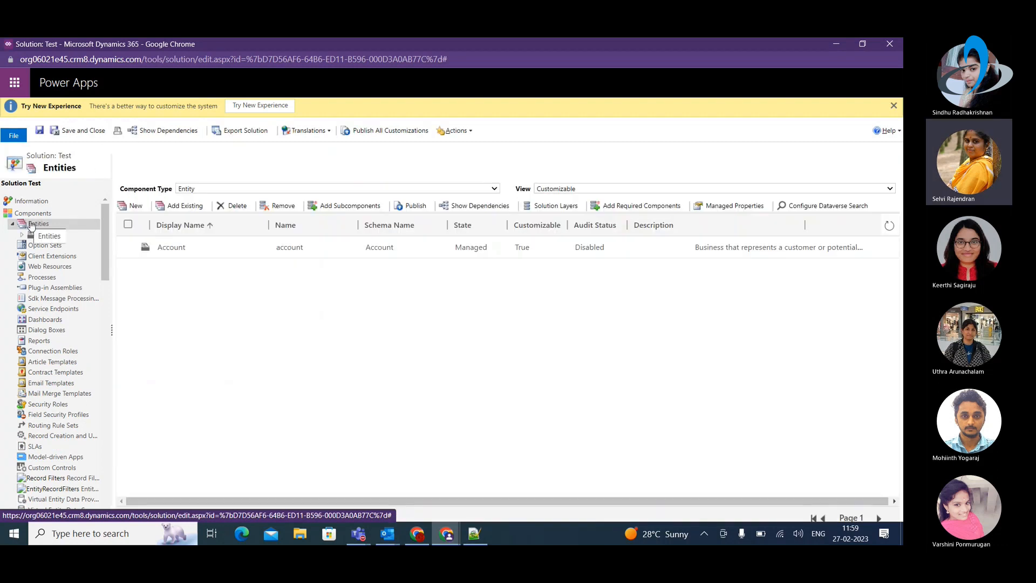
left_click(136, 208)
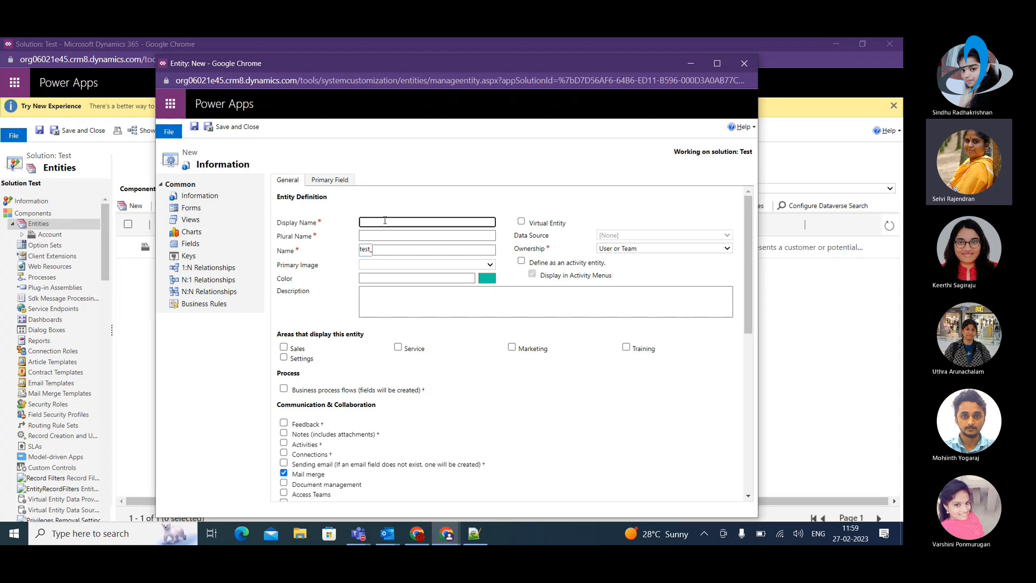
type("tudent")
left_click(462, 183)
left_click(377, 235)
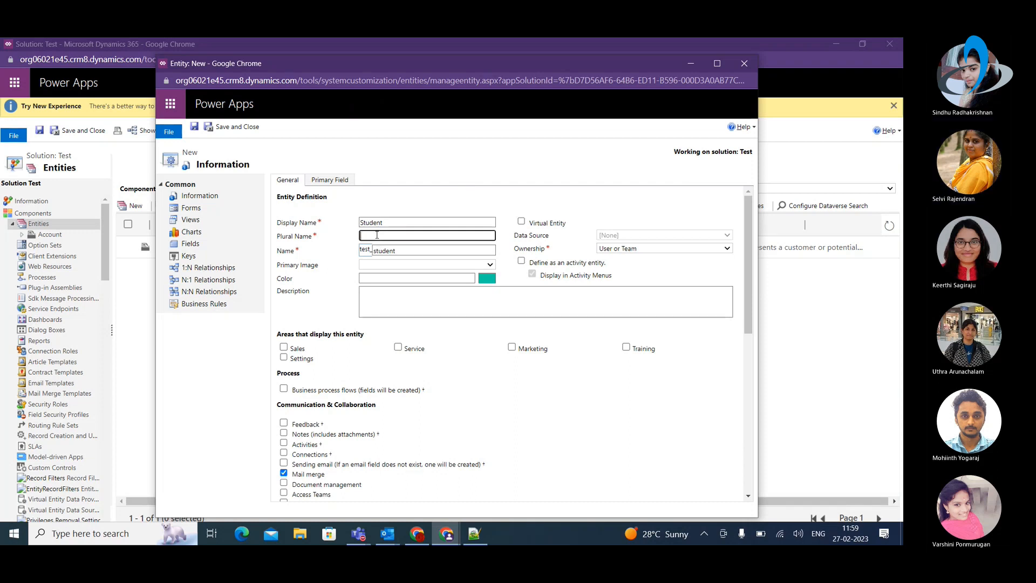
type("st")
type("tudents")
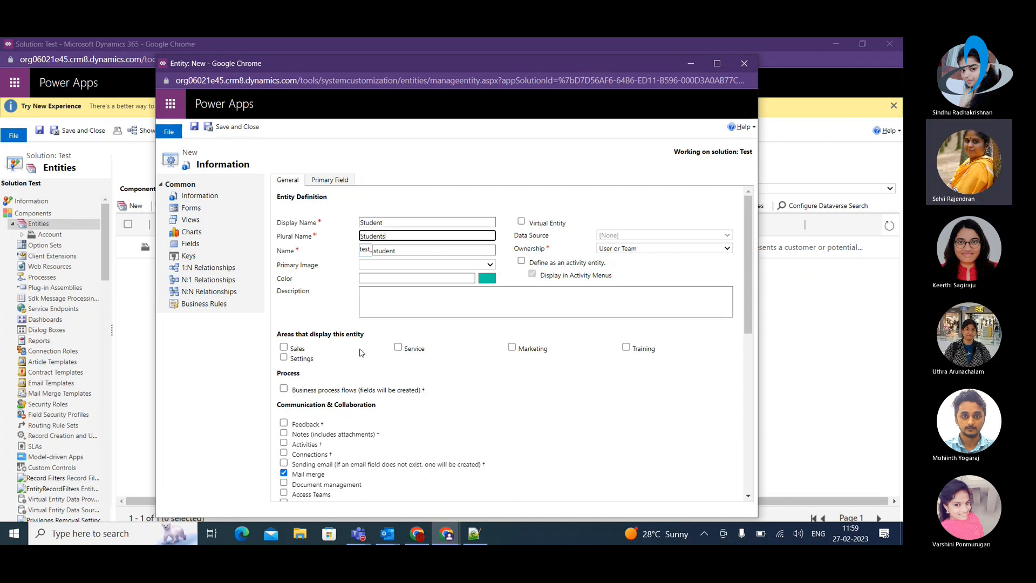
Step: Set the Student entity's ownership to Organization and display it in the Sales, Service and Marketing areas
scroll(606, 261, "down", 1)
scroll(632, 250, "up", 1)
left_click(634, 251)
left_click(629, 268)
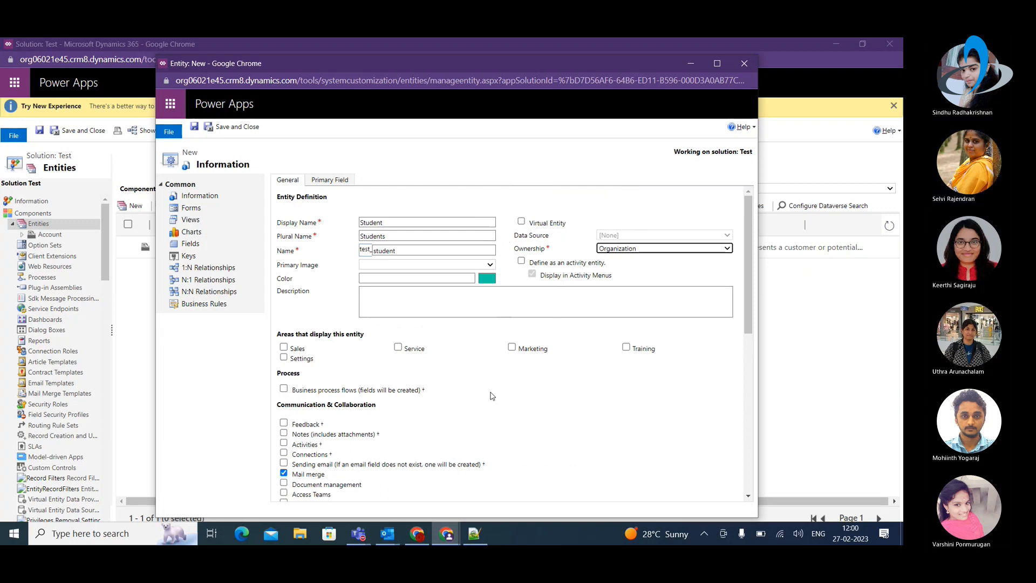
left_click(284, 347)
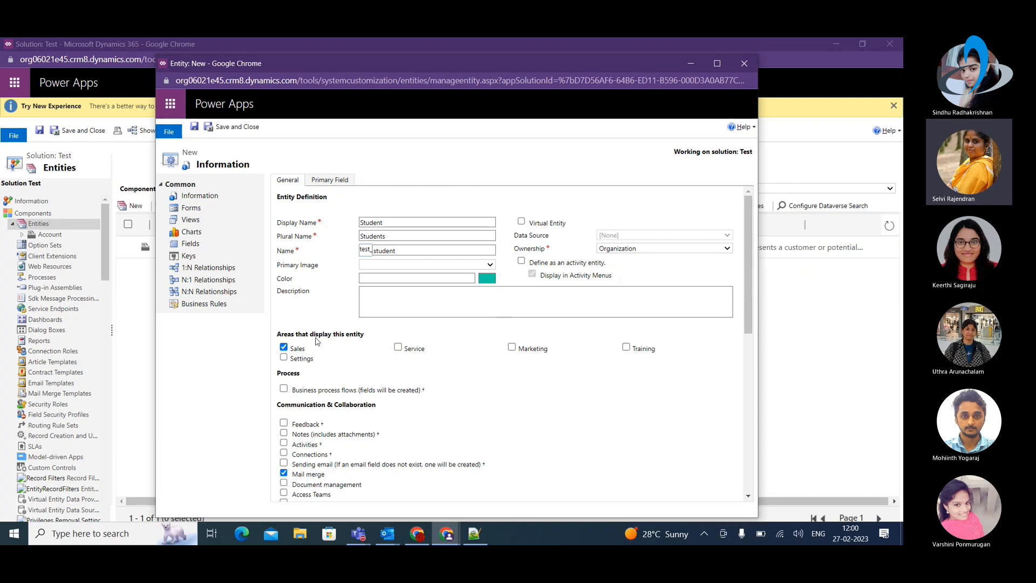
left_click(398, 347)
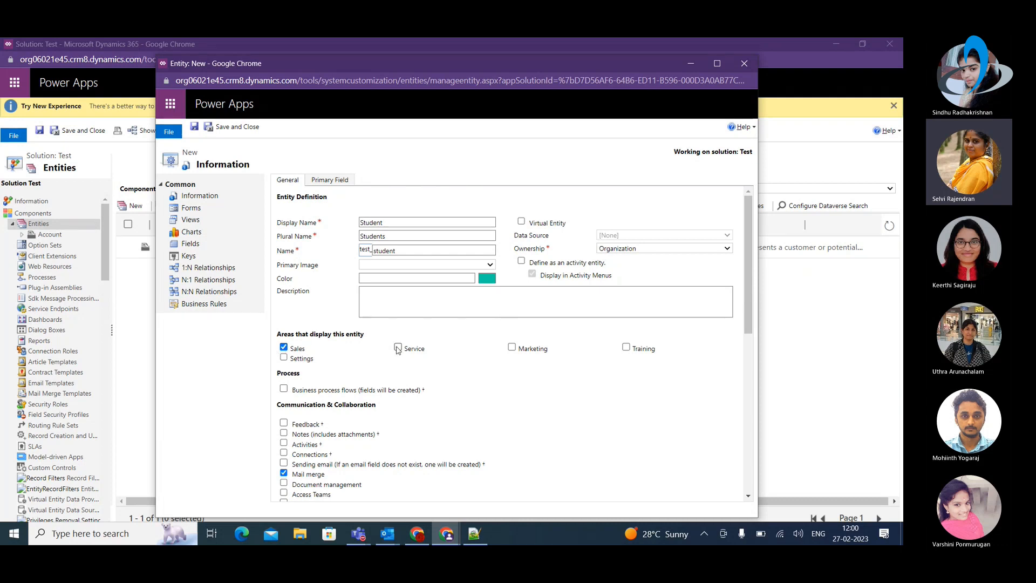
left_click(512, 348)
Step: Enable Activities for the Student entity, then save and close its definition
scroll(546, 350, "down", 1)
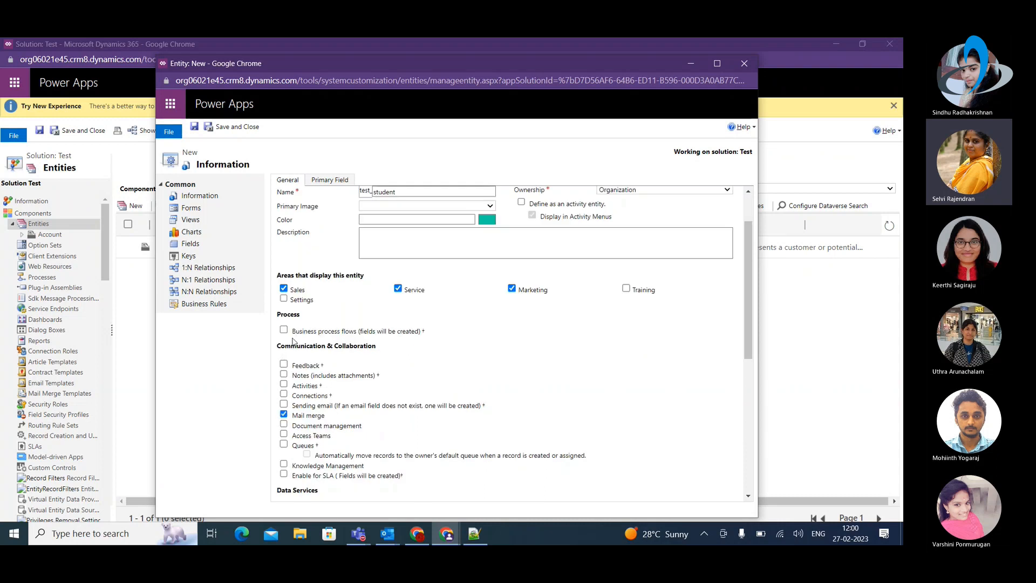
left_click(284, 384)
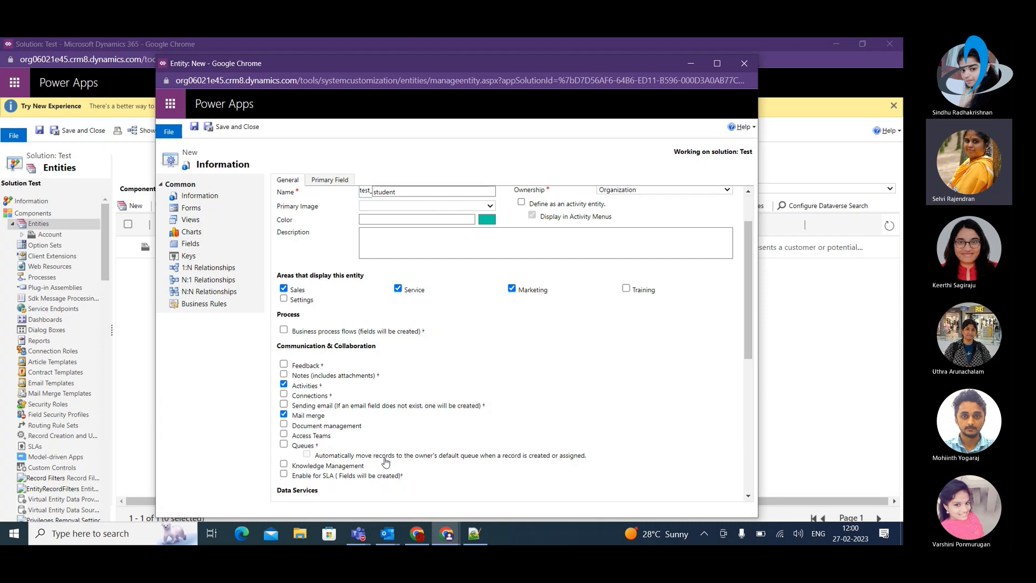
scroll(384, 458, "down", 2)
scroll(384, 457, "up", 3)
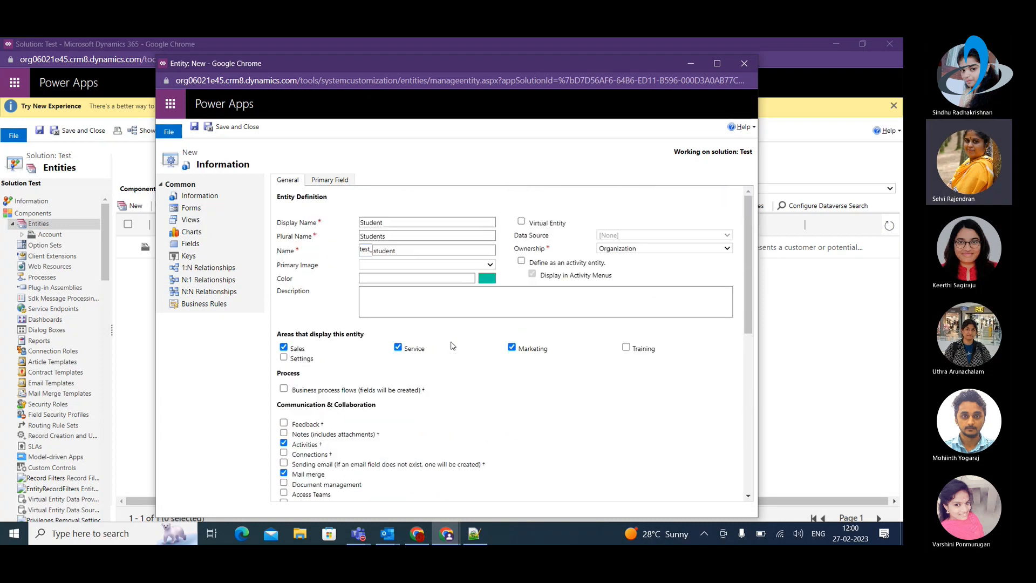
left_click(238, 132)
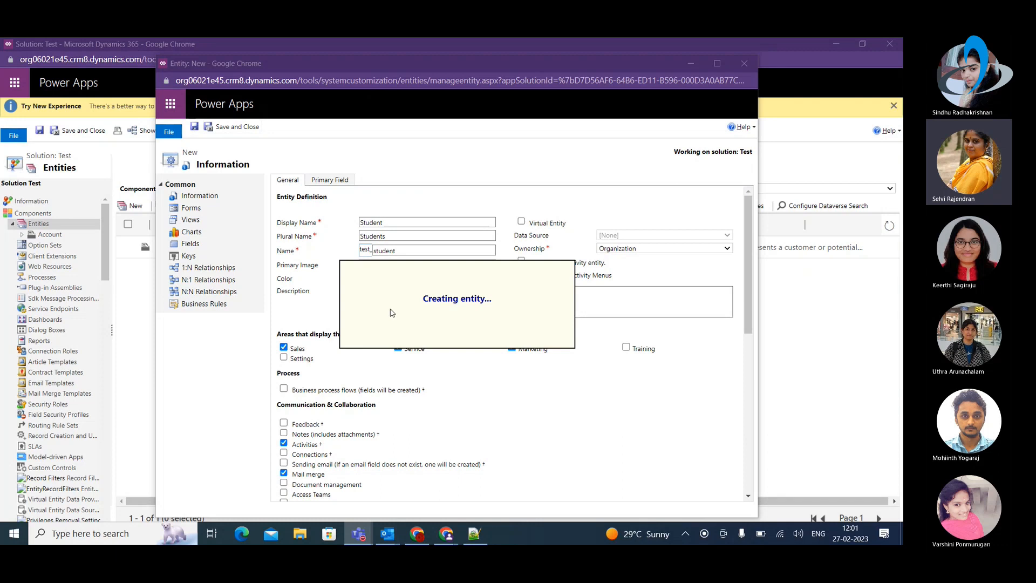
left_click(505, 209)
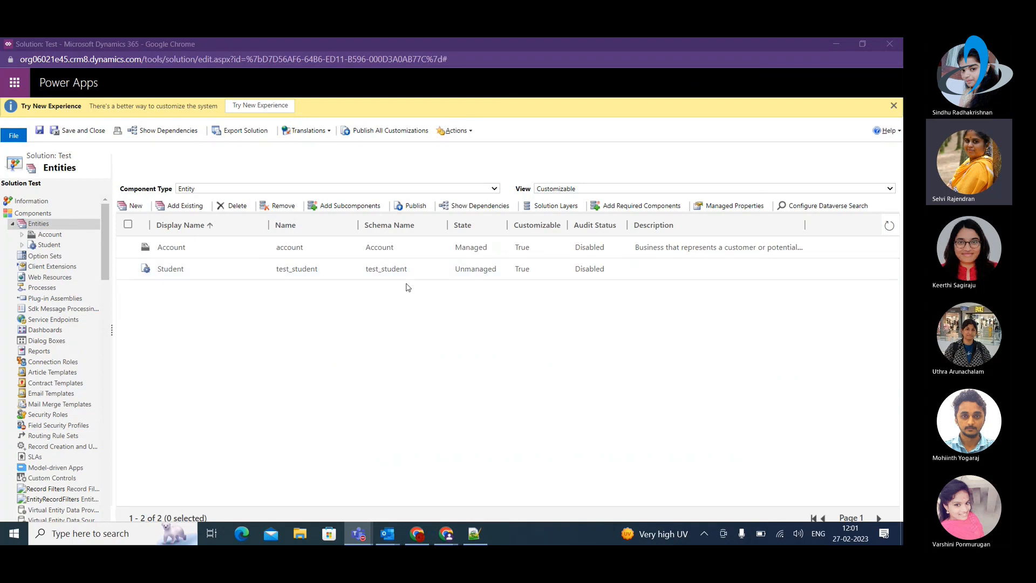
Step: Expand the Student and Account entities and open the Account Number field's definition from Account's field list
left_click(22, 245)
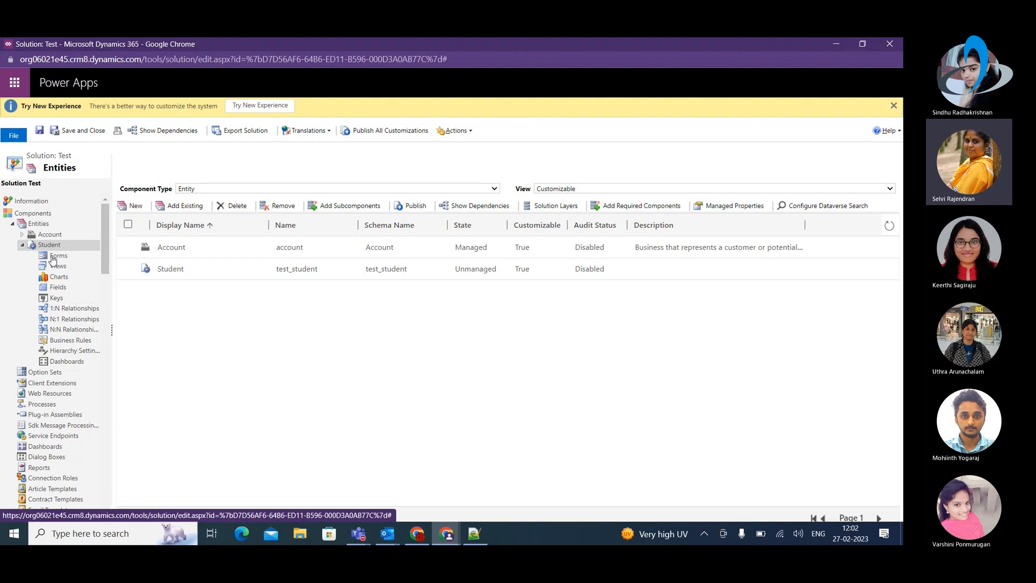
left_click(21, 235)
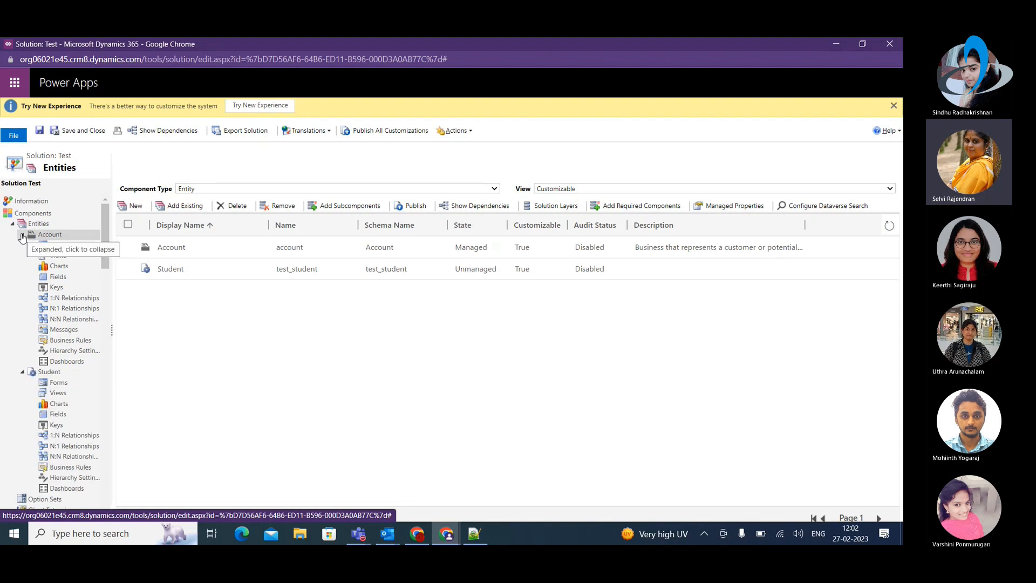
left_click(60, 278)
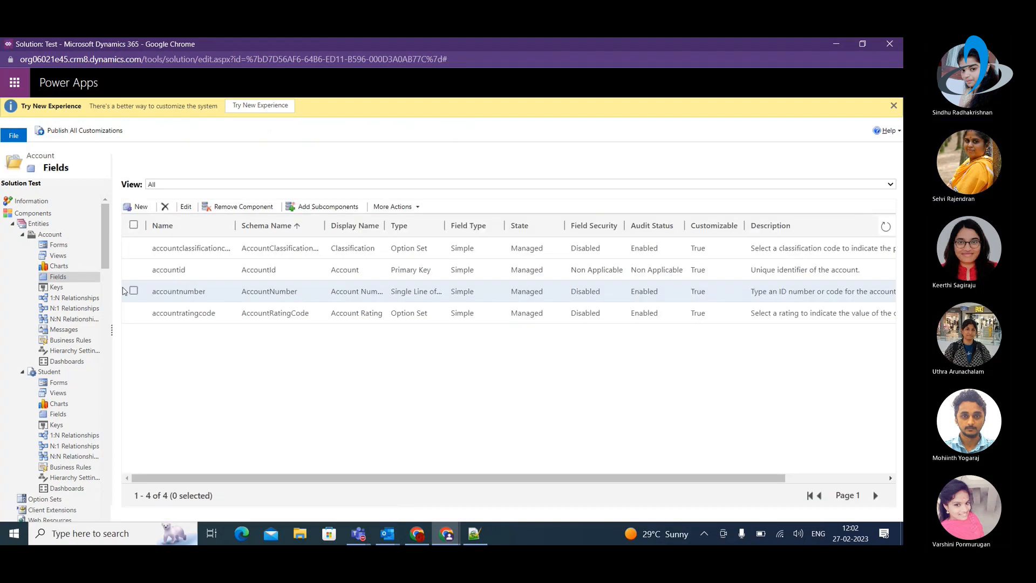
double_click(133, 295)
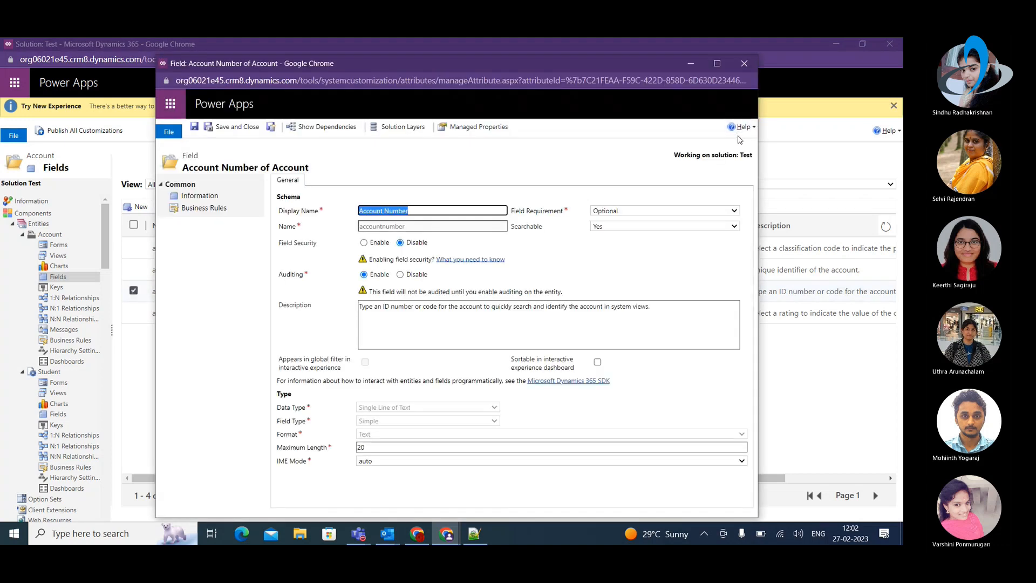
Step: Close the Account Number definition, start a new Account field with data type Single Line of Text, and review its format choices
left_click(743, 64)
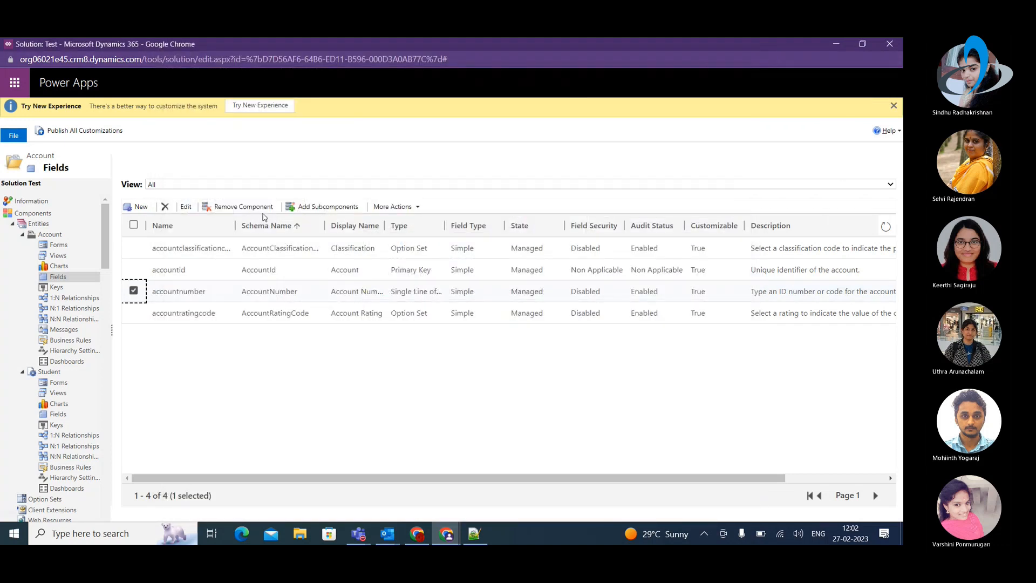
left_click(140, 209)
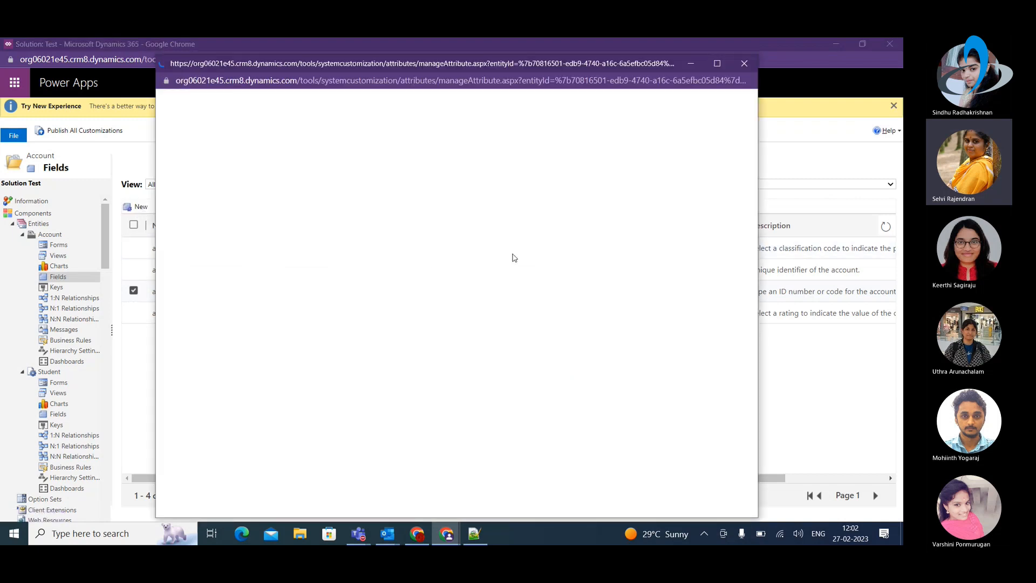
left_click_drag(296, 409, 292, 410)
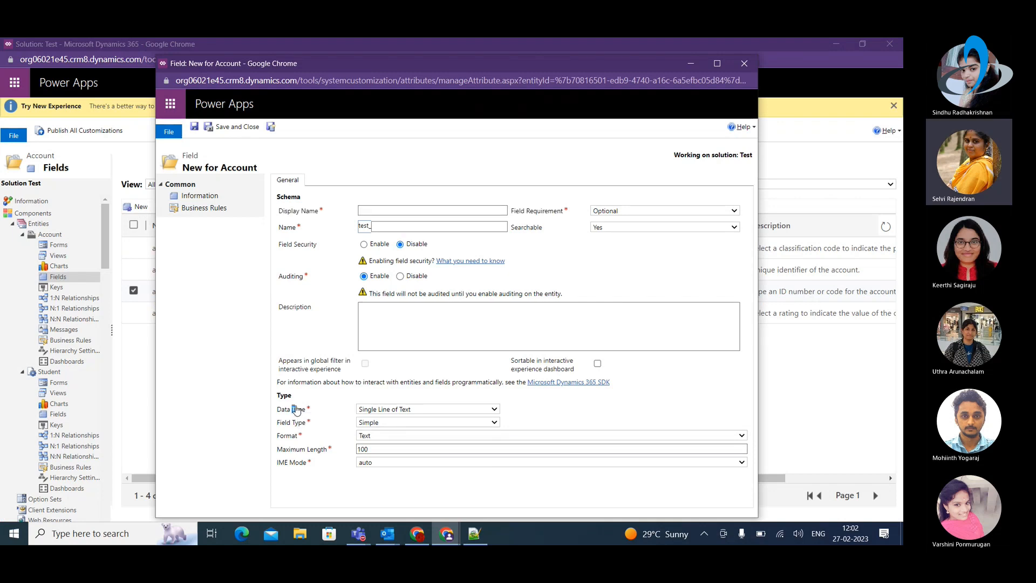
left_click(495, 410)
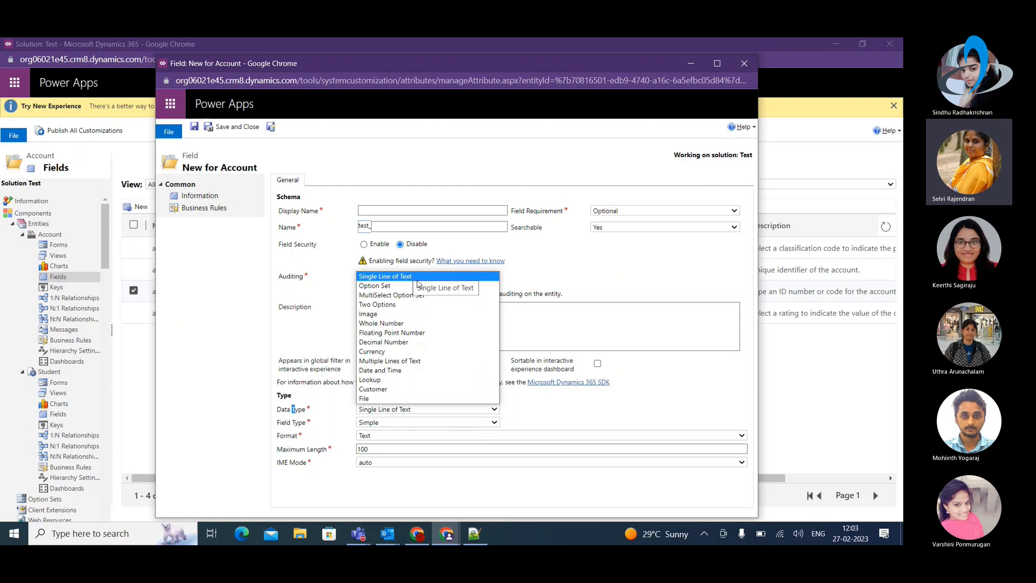
left_click(444, 277)
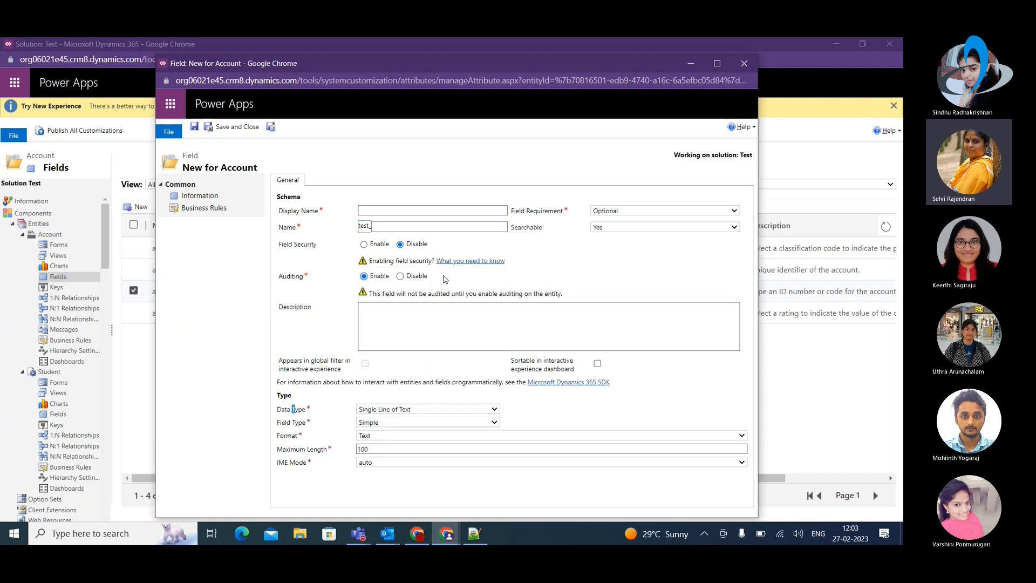
left_click(392, 436)
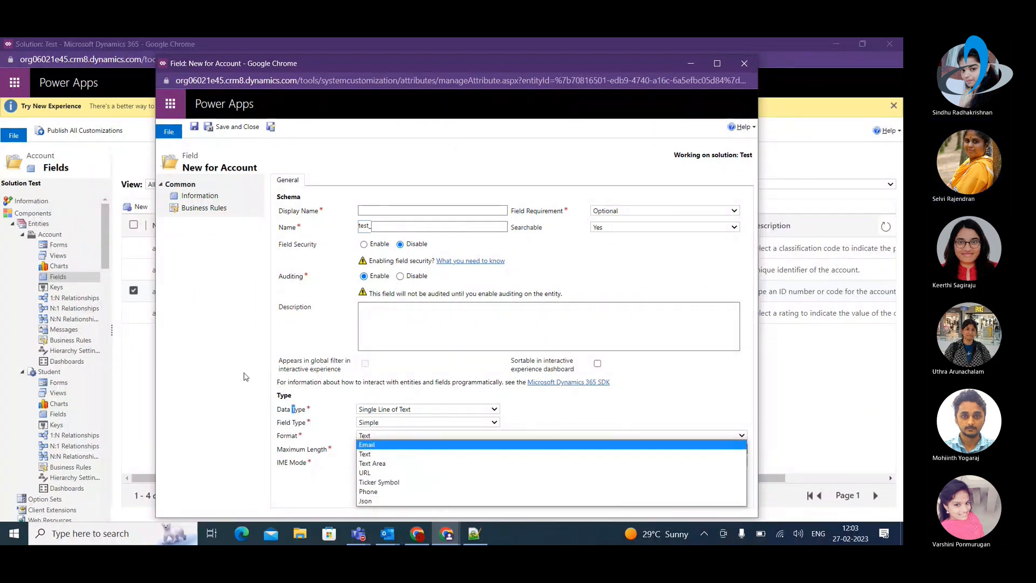
left_click(535, 415)
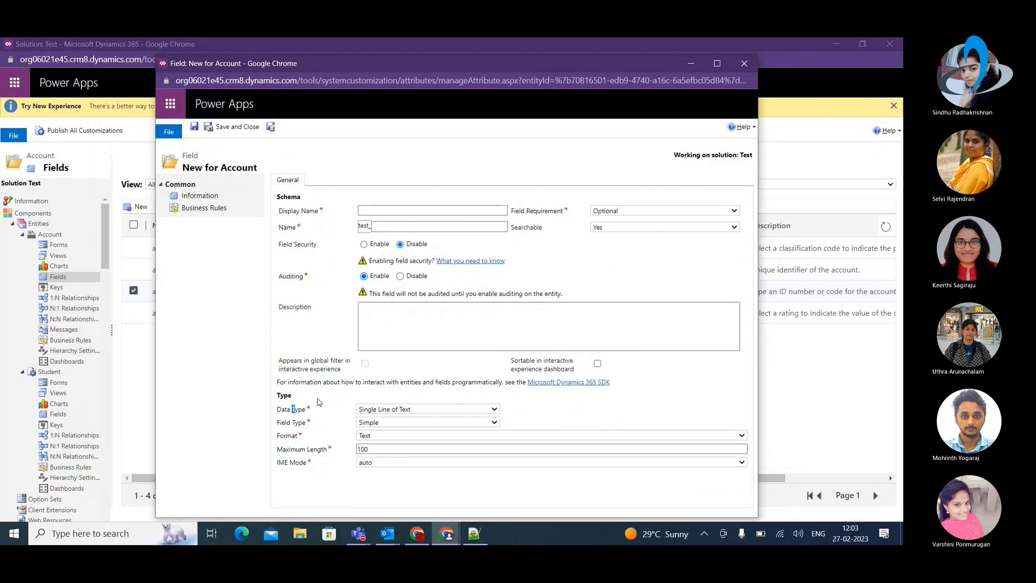
Step: Set the new field's data type to Option Set and add an option labelled Orange
left_click(397, 411)
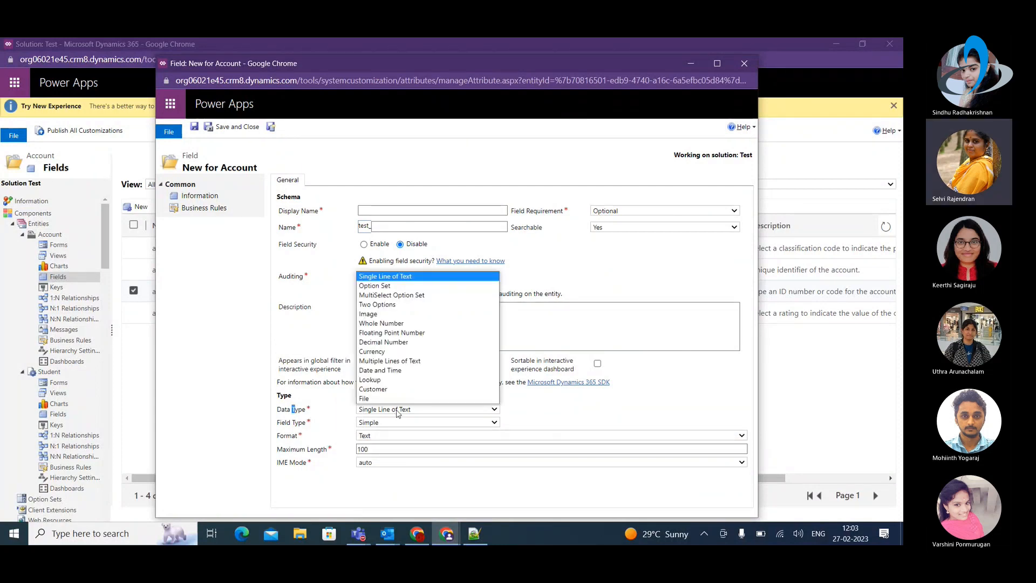
left_click(393, 287)
scroll(391, 382, "down", 2)
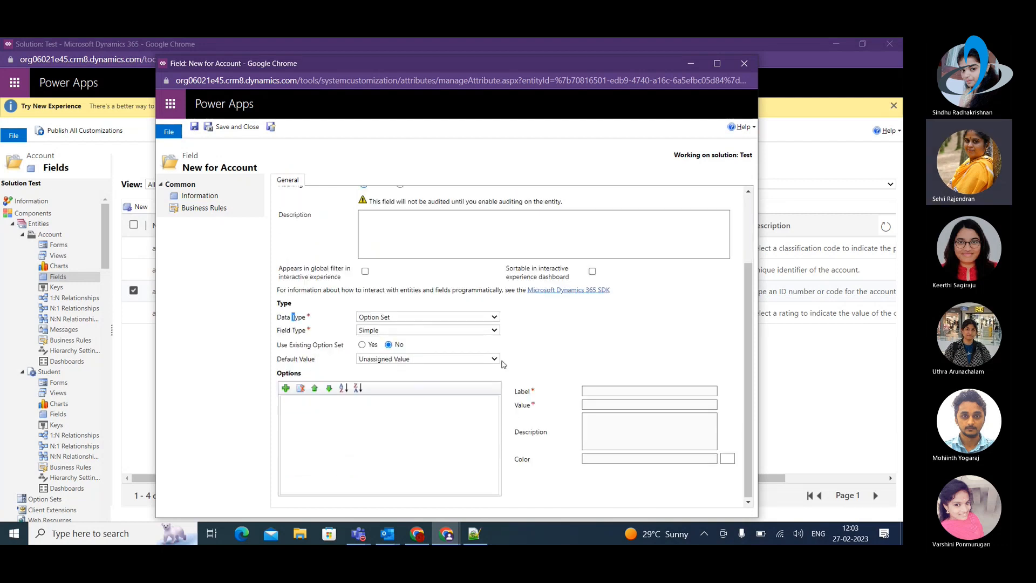
left_click(285, 389)
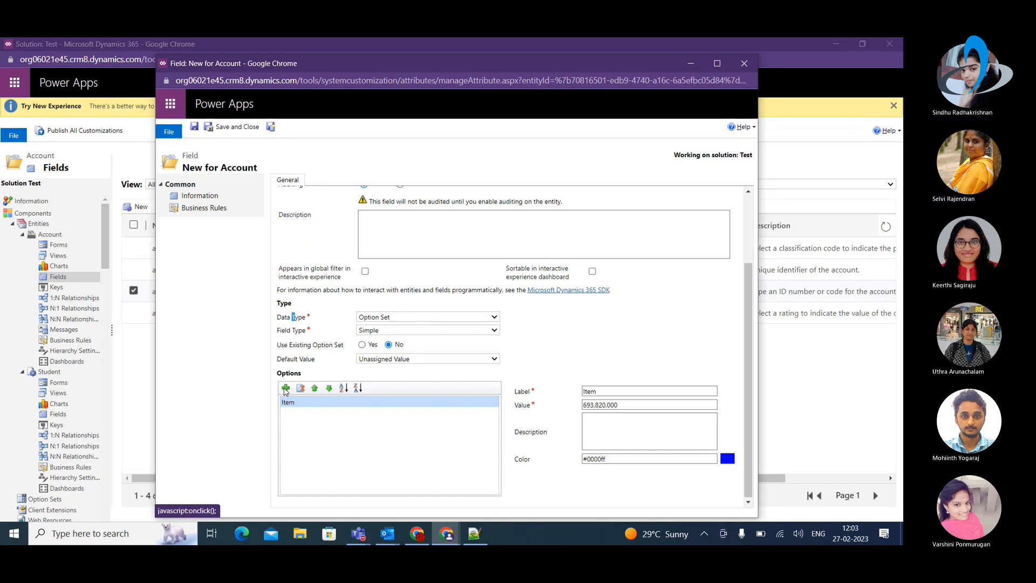
left_click(594, 390)
double_click(591, 391)
key("BackSpace")
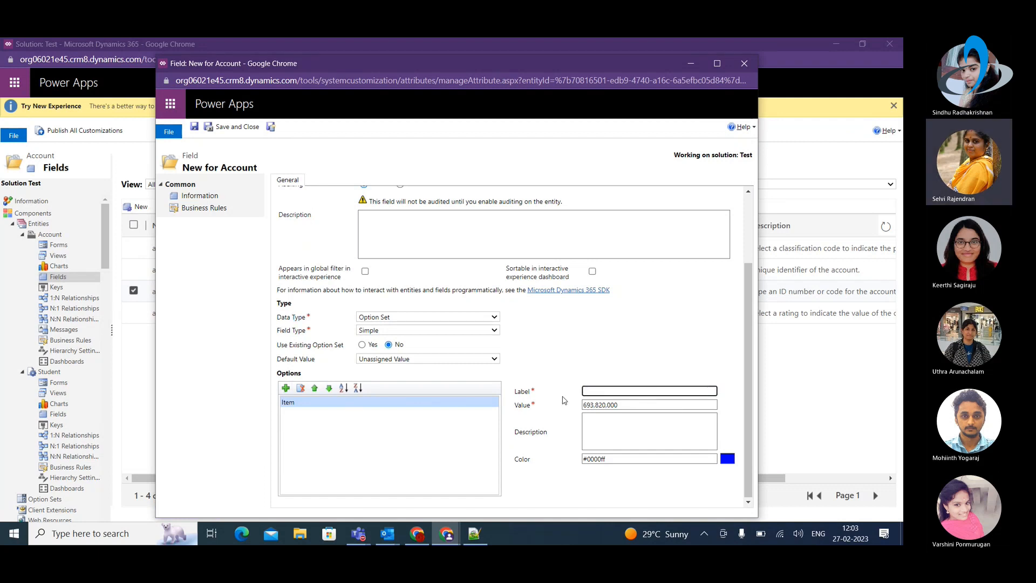
type("Orange")
scroll(409, 196, "up", 3)
scroll(415, 312, "down", 3)
Step: Set the Orange option's value to 1 and accept using a value without the solution's prefix
left_click_drag(637, 409, 576, 409)
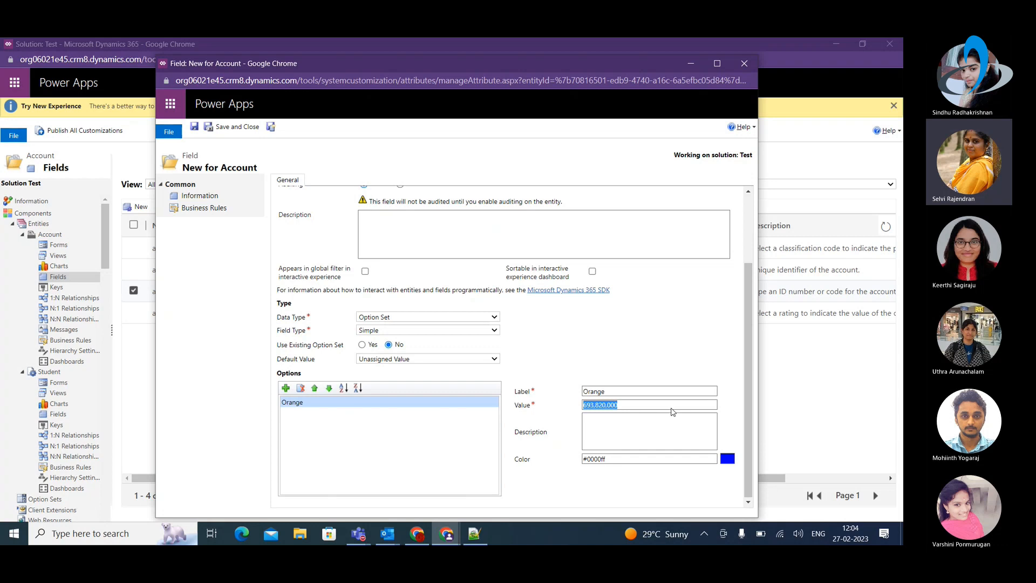
key("BackSpace")
type("1")
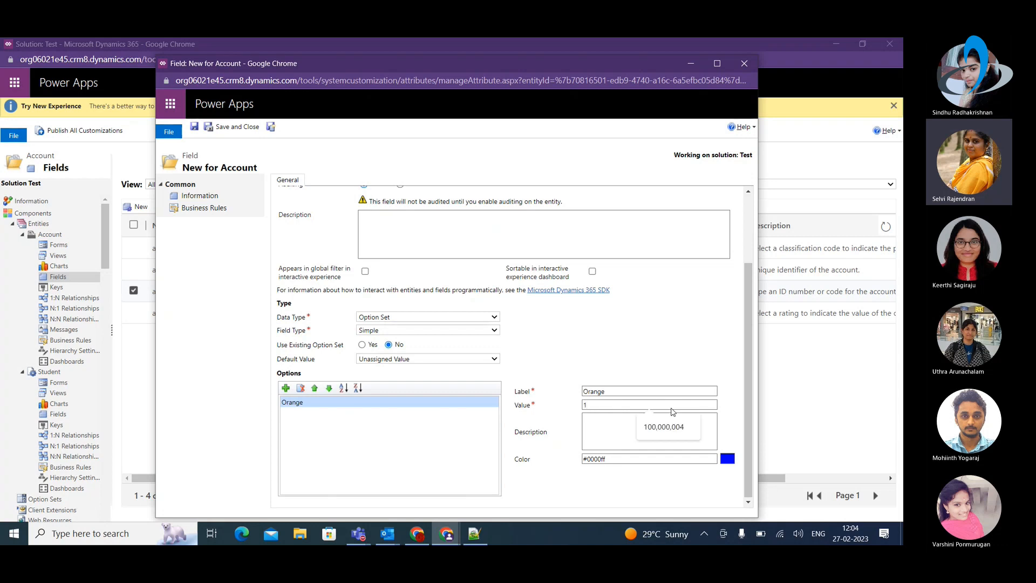
left_click(586, 357)
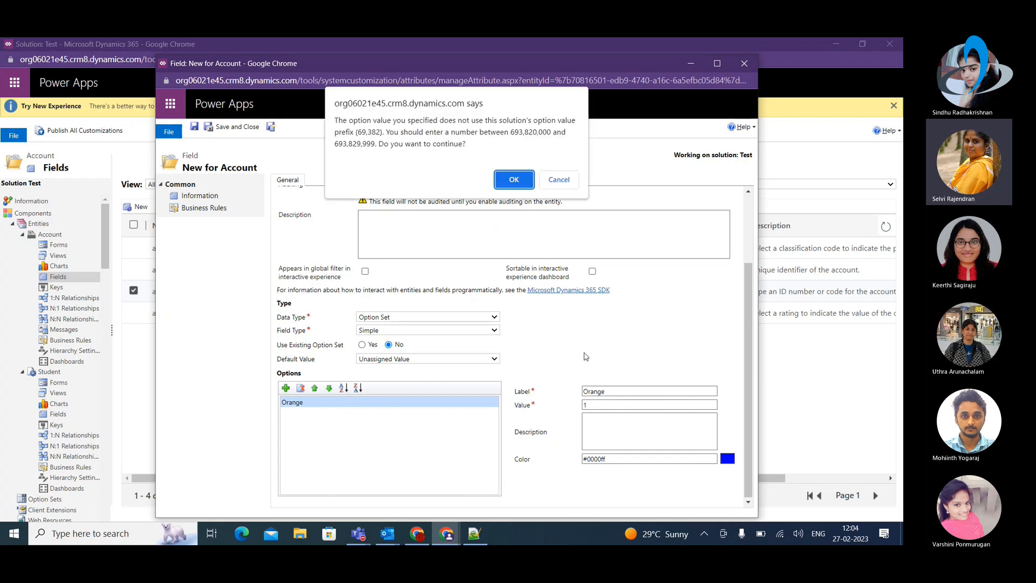
left_click(526, 184)
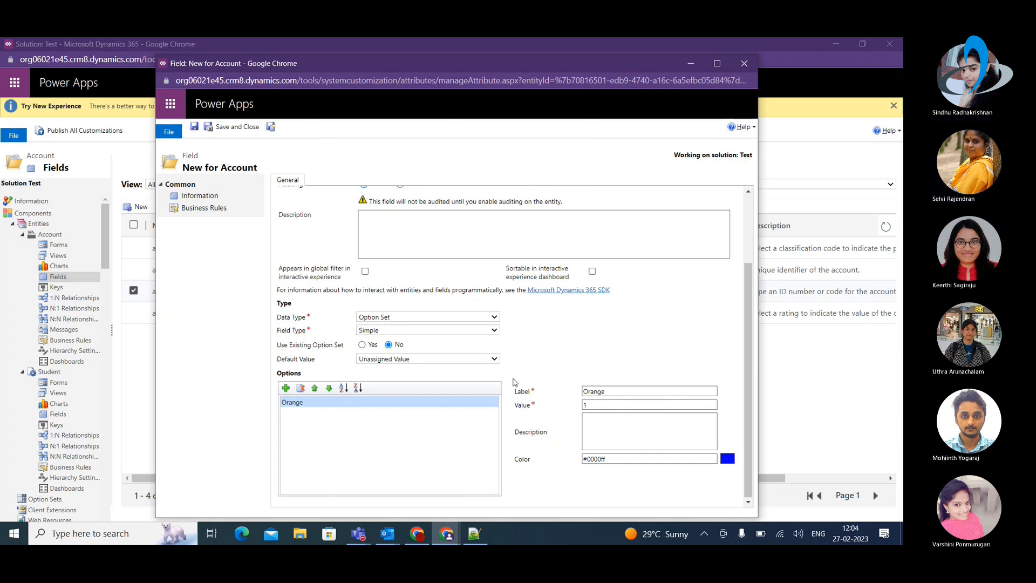
Step: Add a second option labelled Apple with the value 2, accepting a value without the solution's prefix
left_click(290, 391)
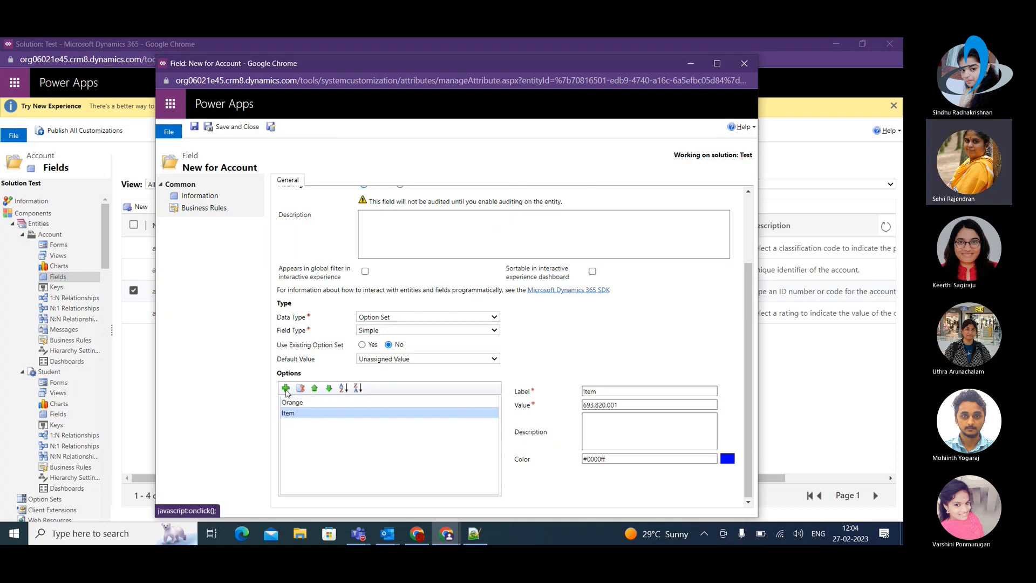
left_click_drag(598, 392, 551, 392)
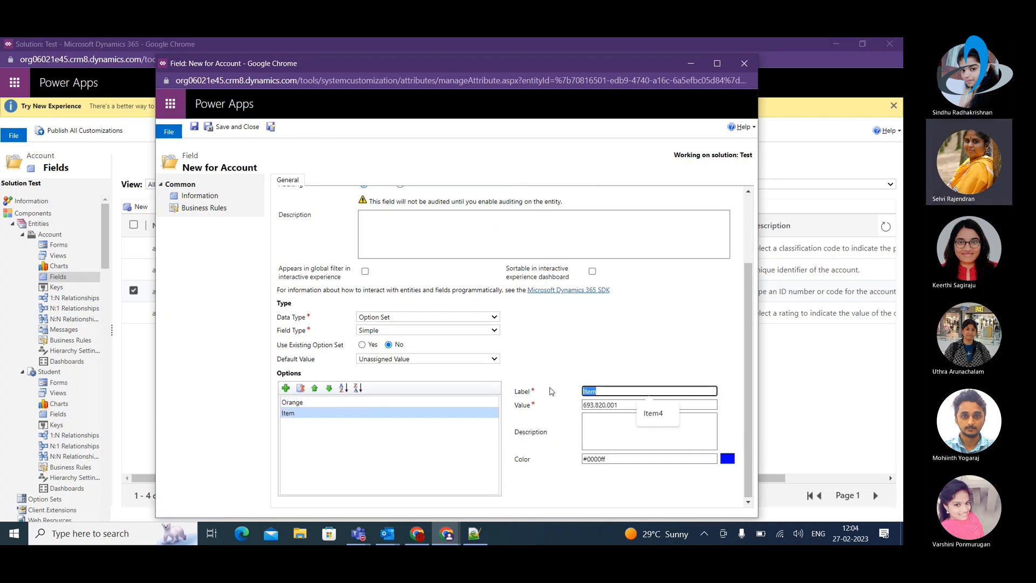
type("Apple")
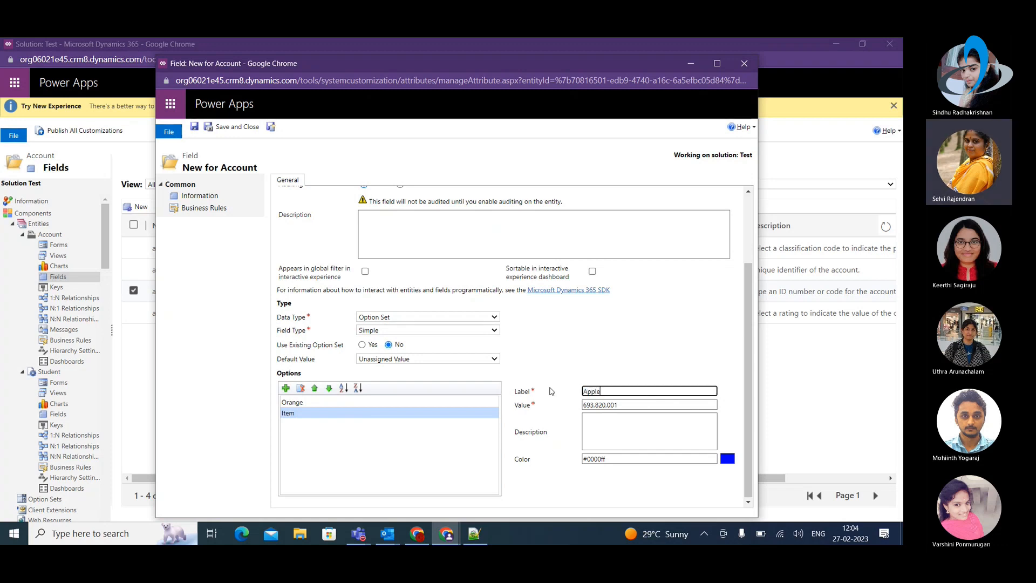
left_click_drag(624, 404, 567, 406)
key("BackSpace")
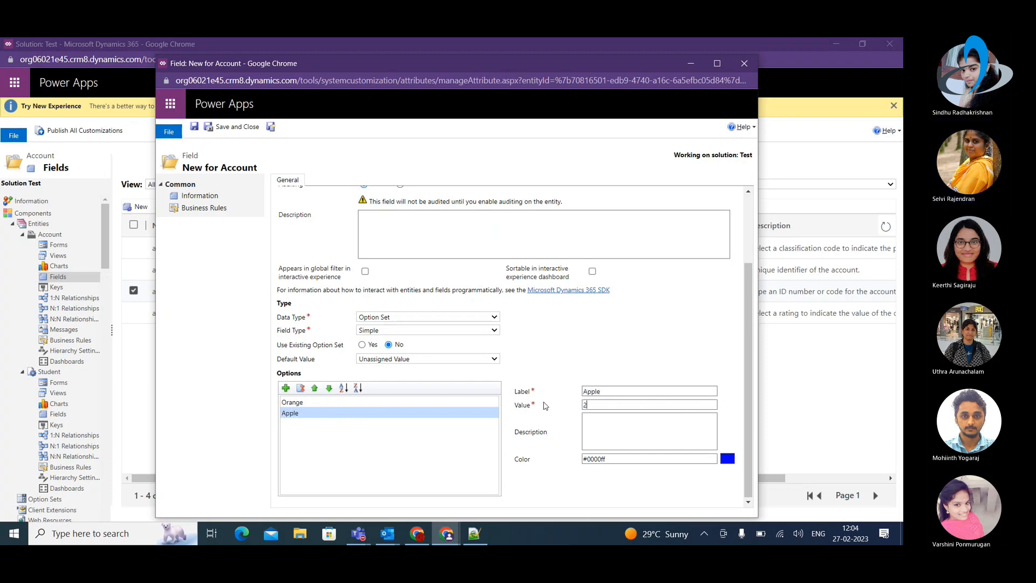
left_click(547, 336)
left_click(507, 174)
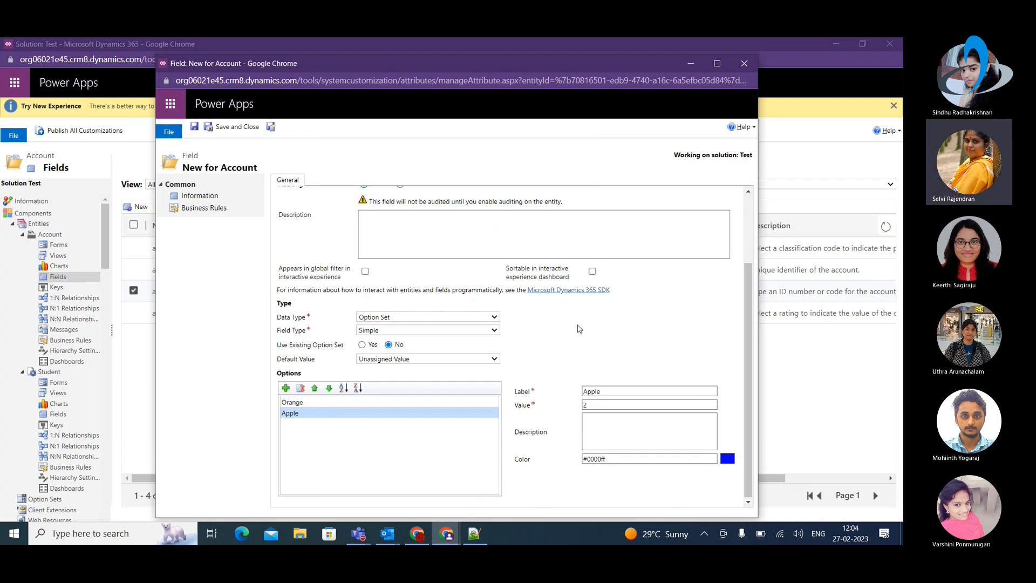
Step: Switch the new field's data type to MultiSelect Option Set, Two Options and Image in turn to view each type's settings
left_click(496, 321)
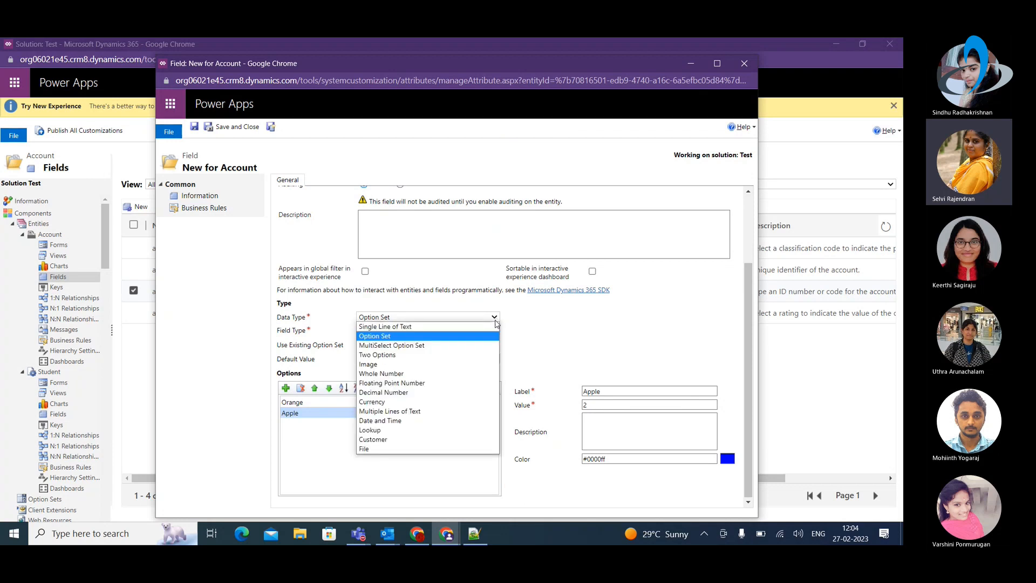
left_click(463, 346)
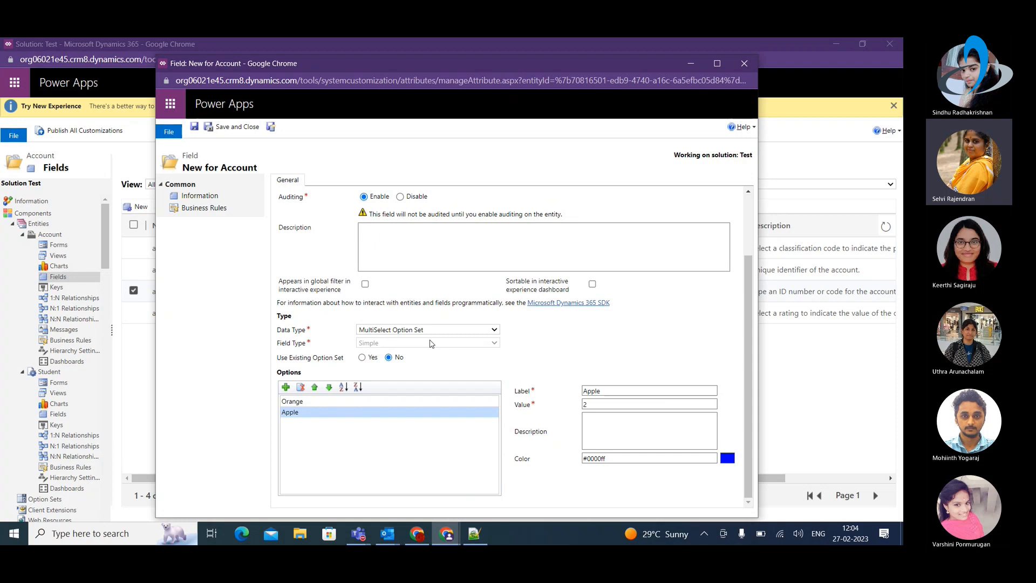
left_click(494, 330)
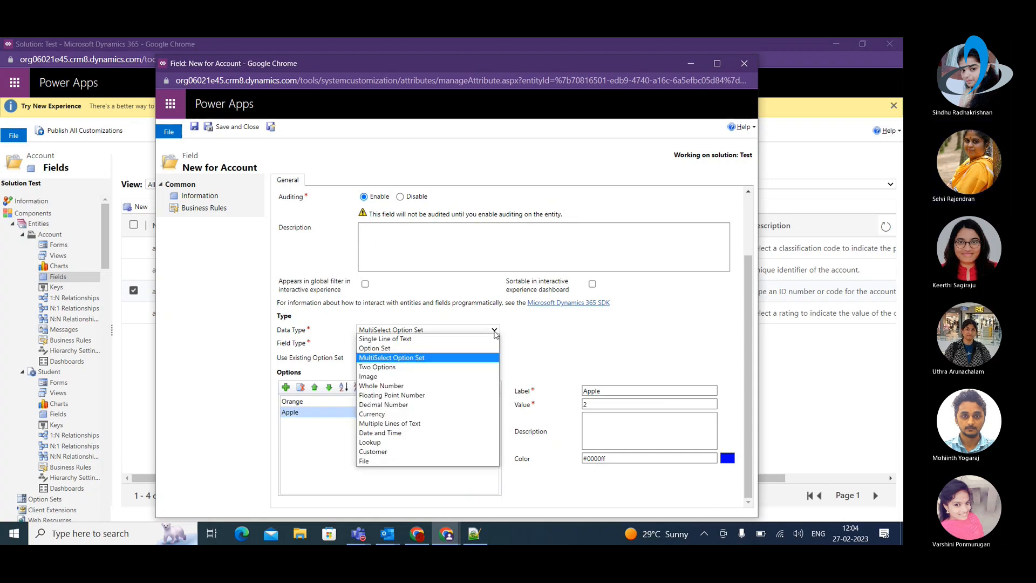
left_click(444, 370)
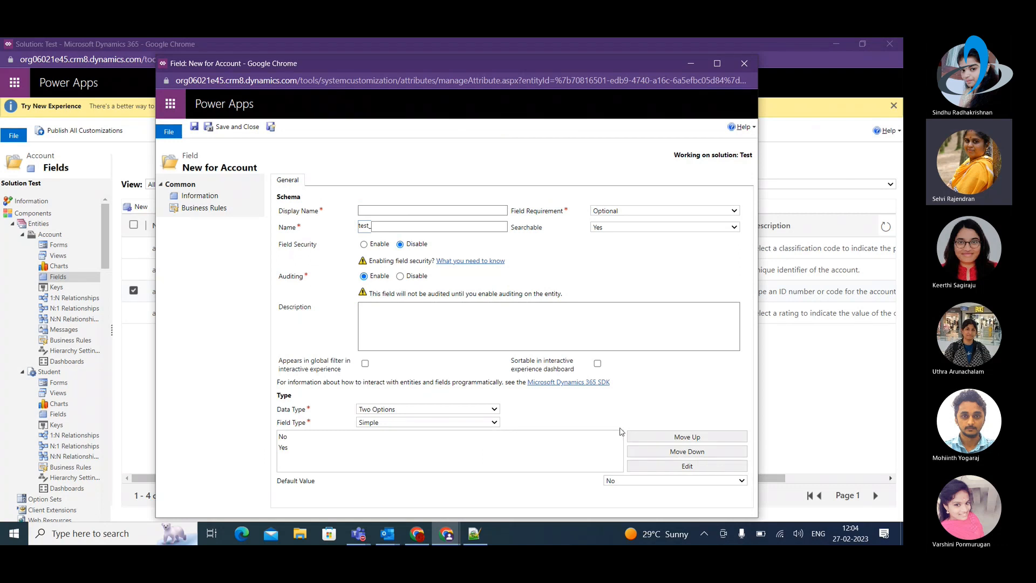
left_click(495, 409)
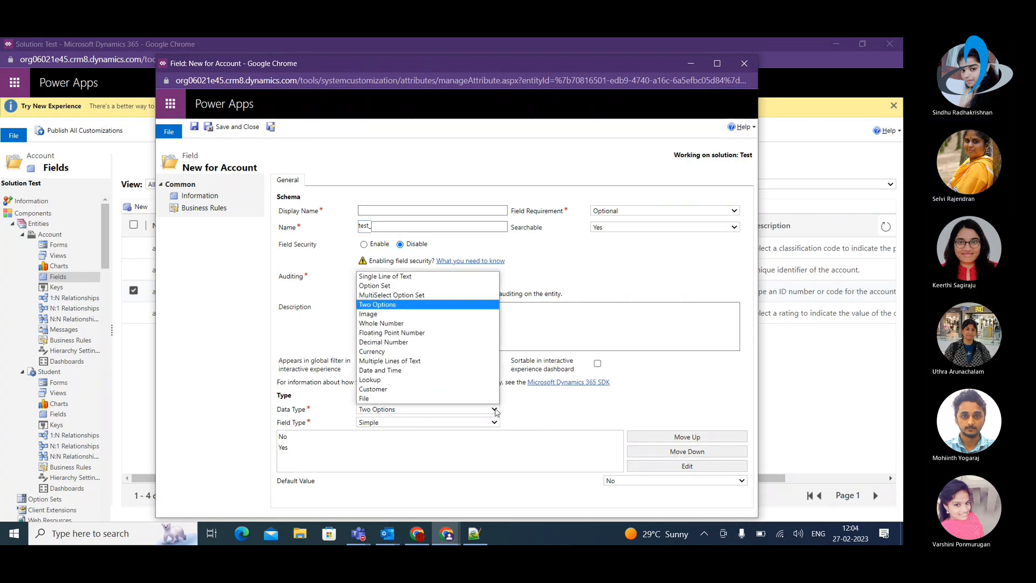
left_click(446, 313)
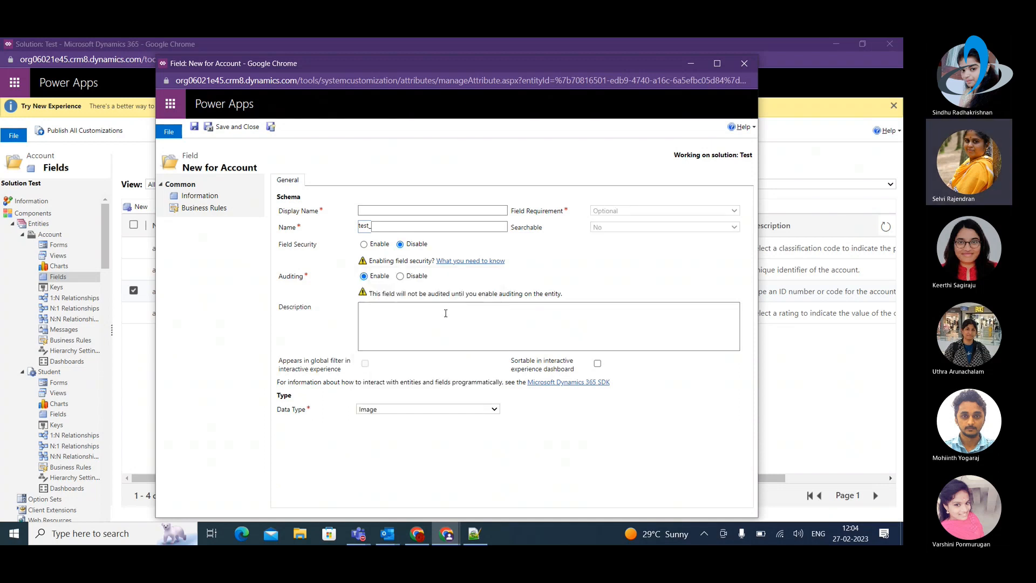
Step: Switch the data type to Whole Number and examine its available format choices without changing the format
left_click(494, 411)
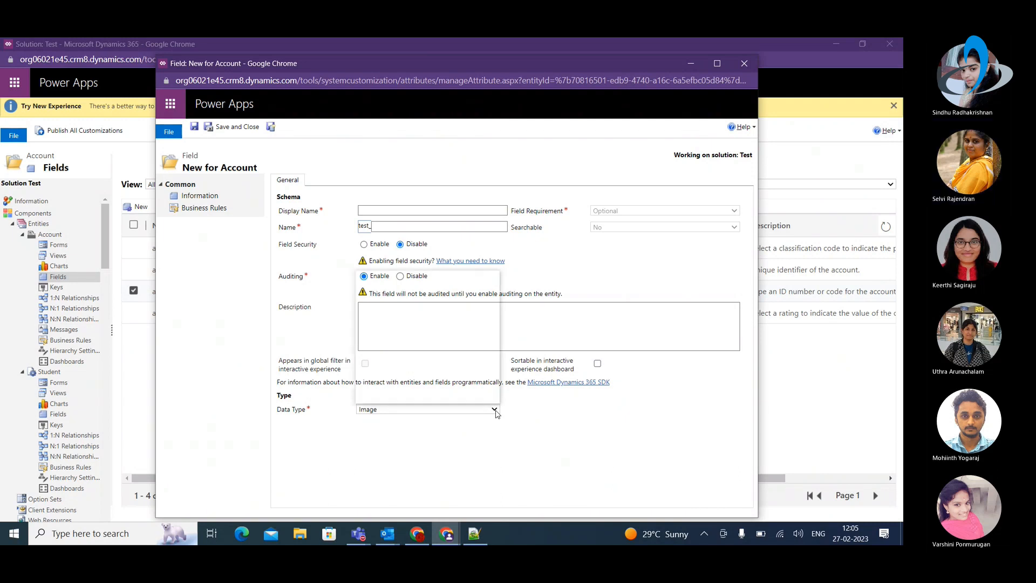
left_click(461, 324)
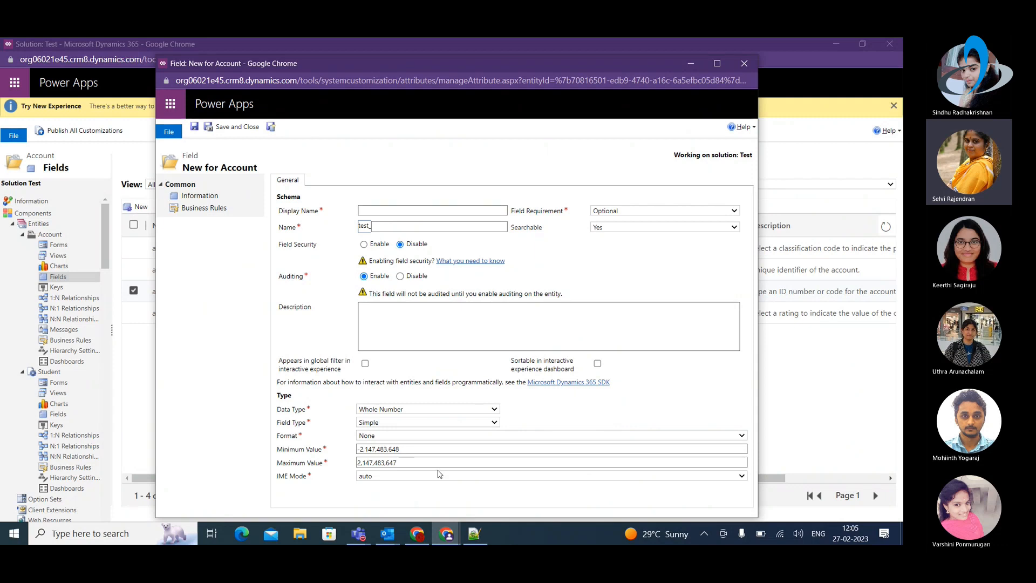
left_click(412, 436)
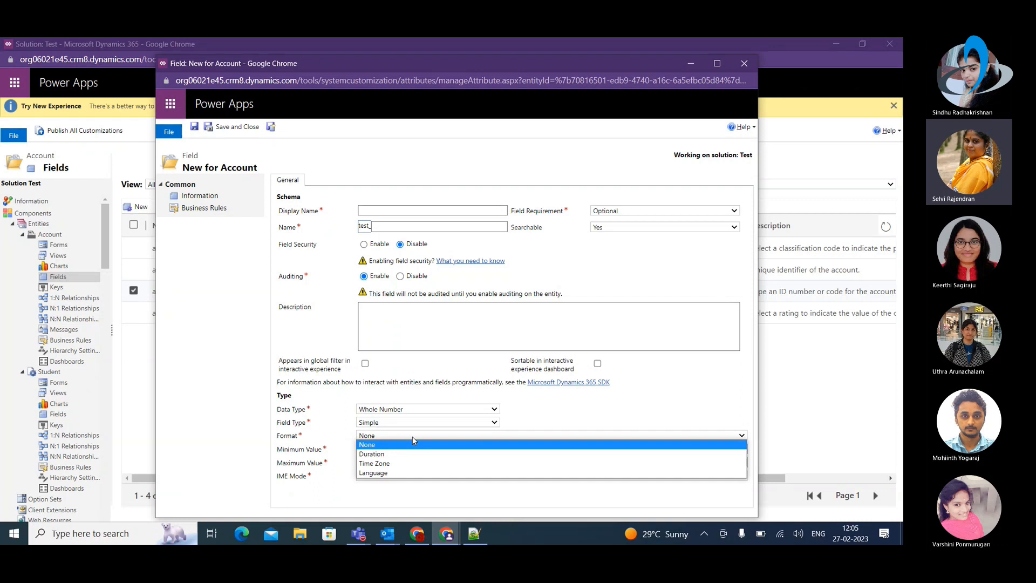
left_click(325, 464)
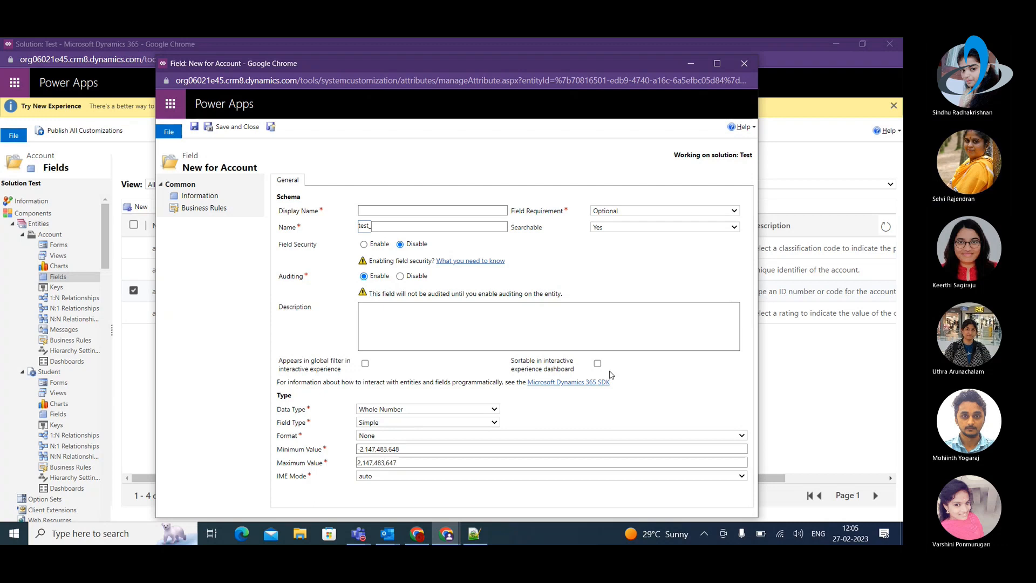
Step: Switch the new field's data type to Floating Point Number, Decimal Number, Currency and Multiple Lines of Text in turn to view each type's settings
left_click(494, 409)
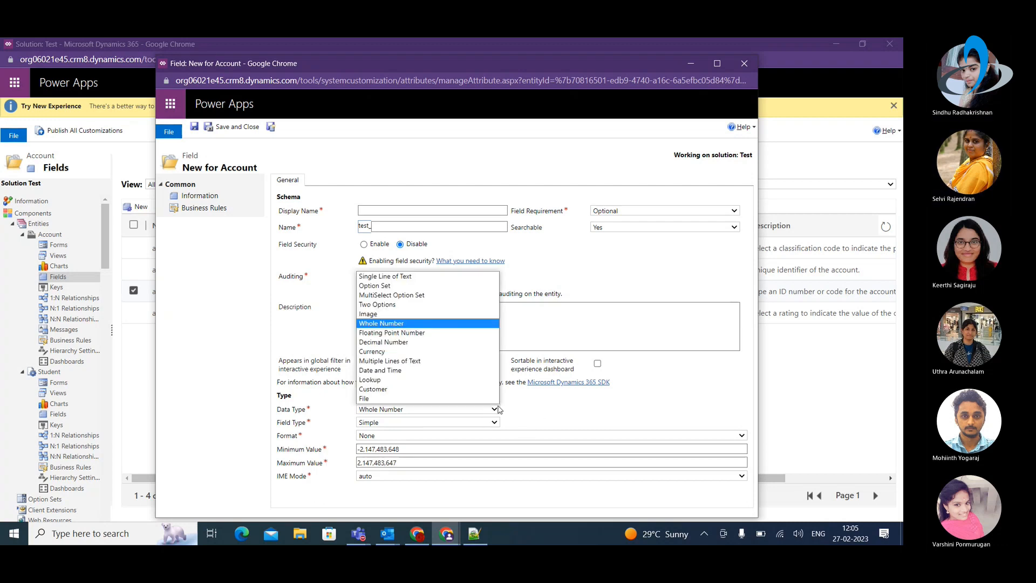
left_click(453, 334)
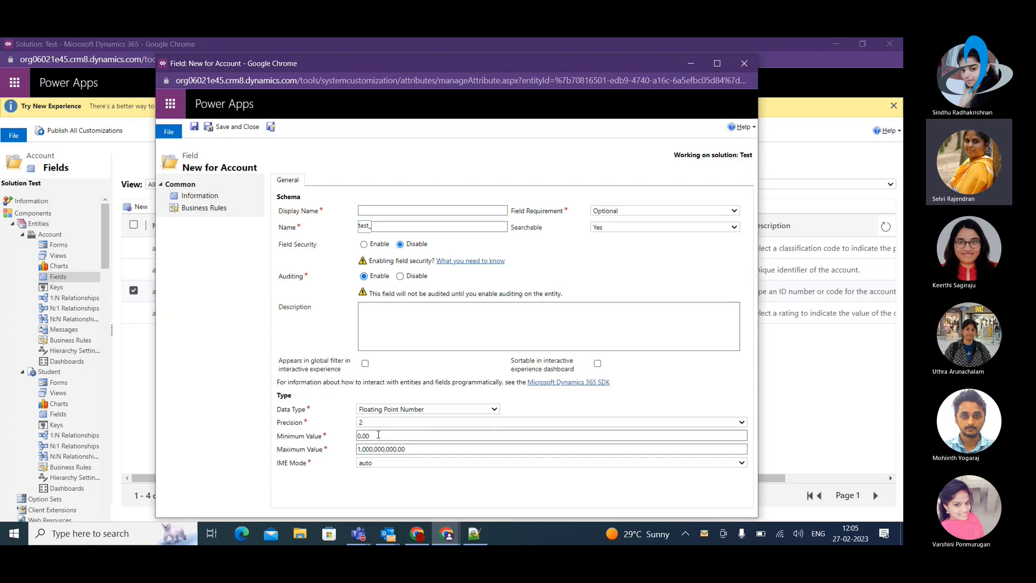
left_click(494, 409)
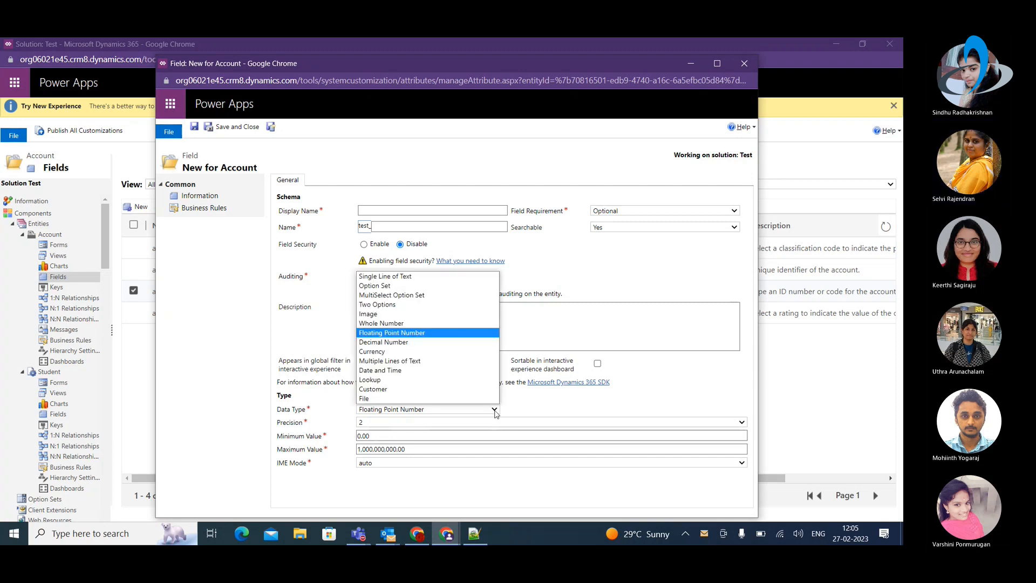
left_click(427, 342)
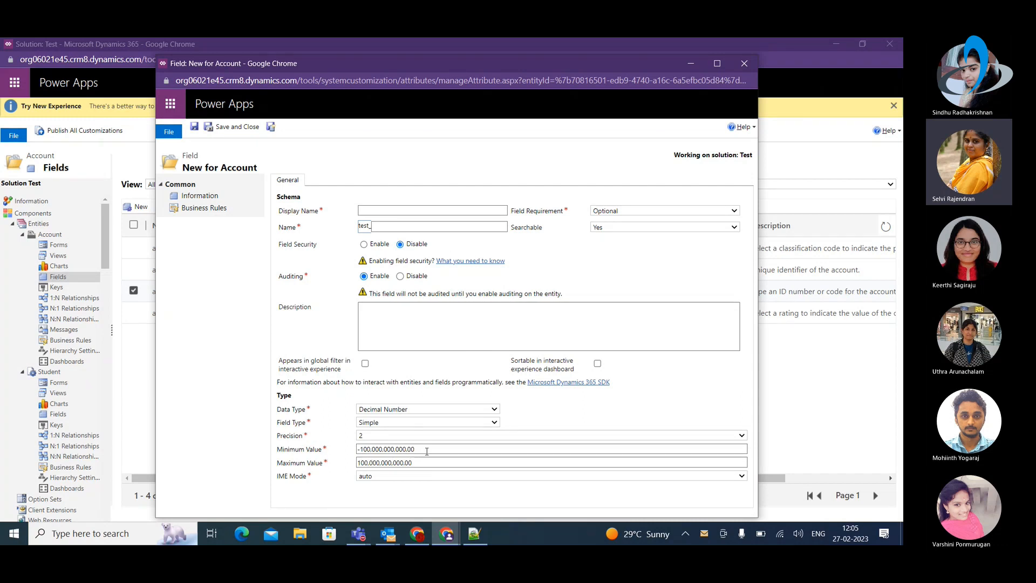
left_click(493, 409)
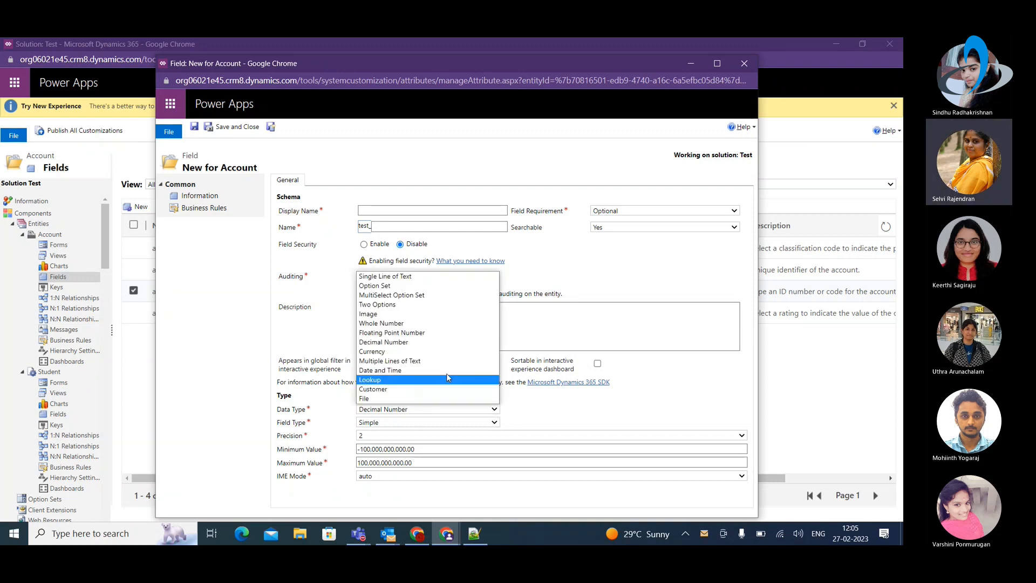
left_click(450, 355)
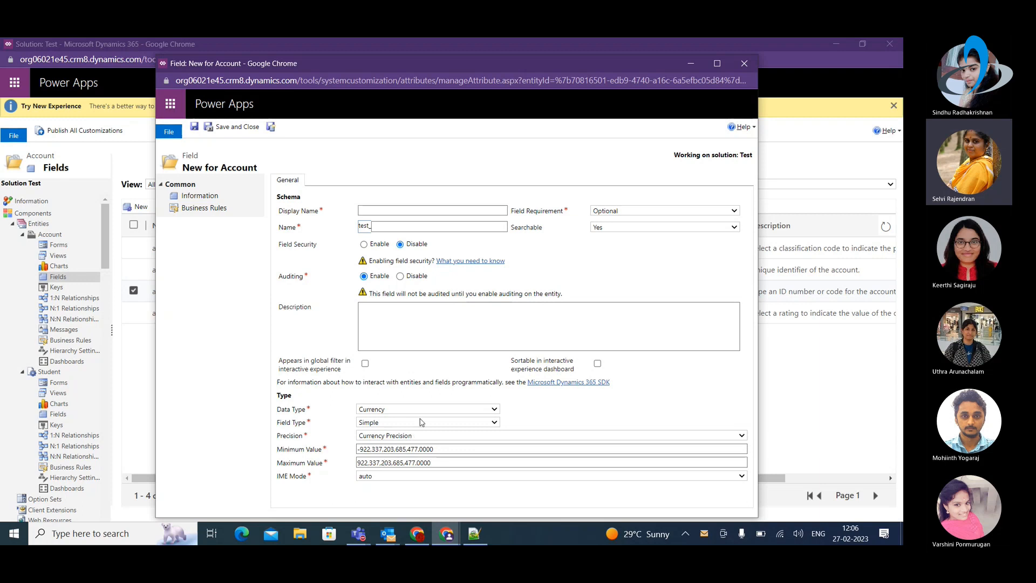
left_click(494, 409)
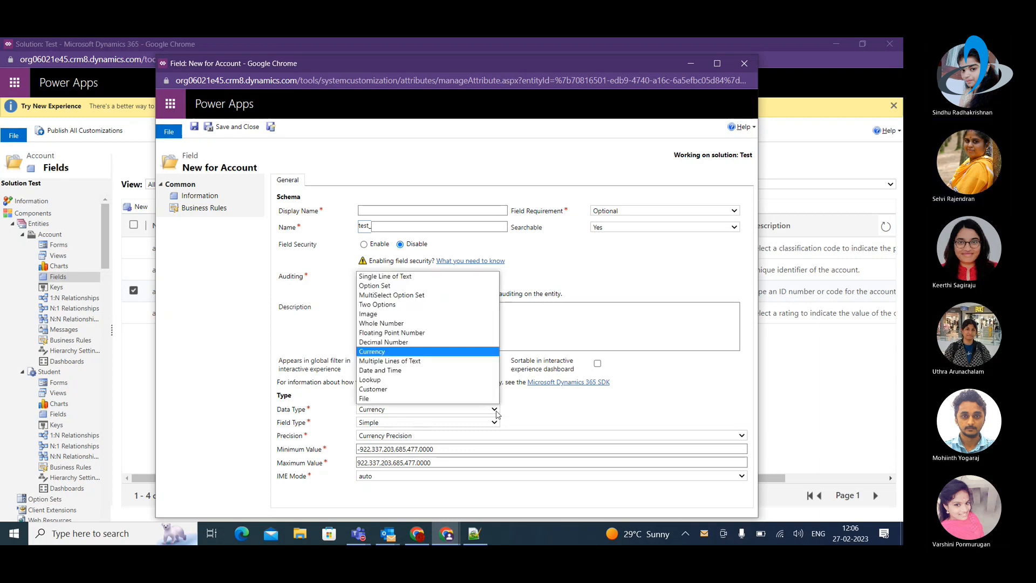
left_click(463, 361)
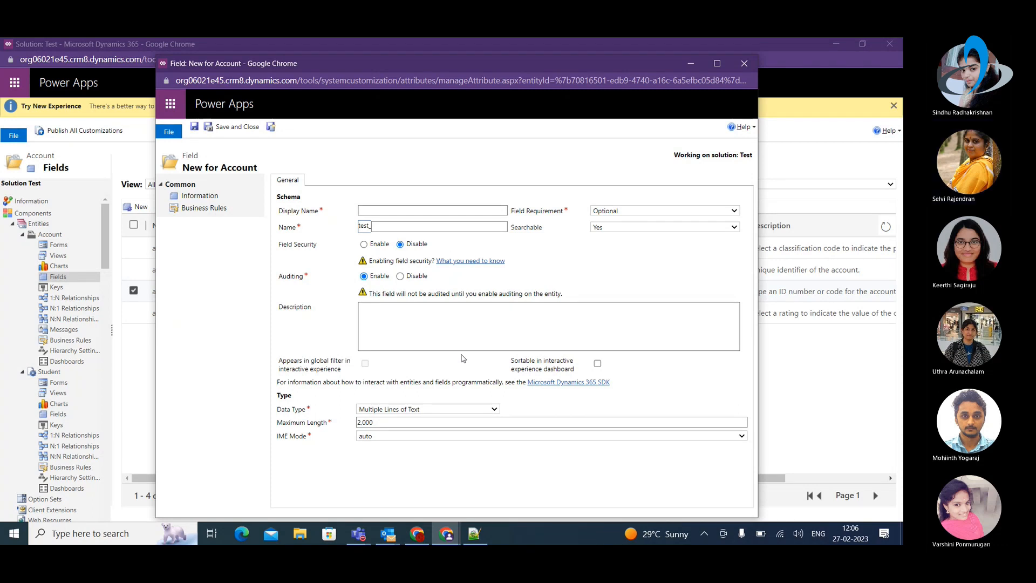
Step: Switch the data type to Date and Time and examine the available behavior choices without changing the behavior
left_click(495, 411)
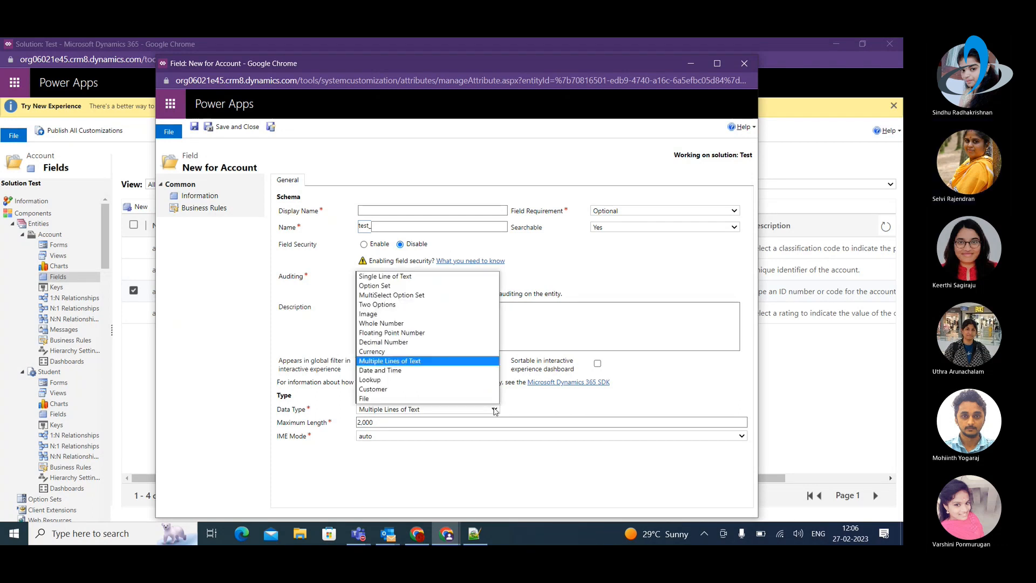
left_click(473, 367)
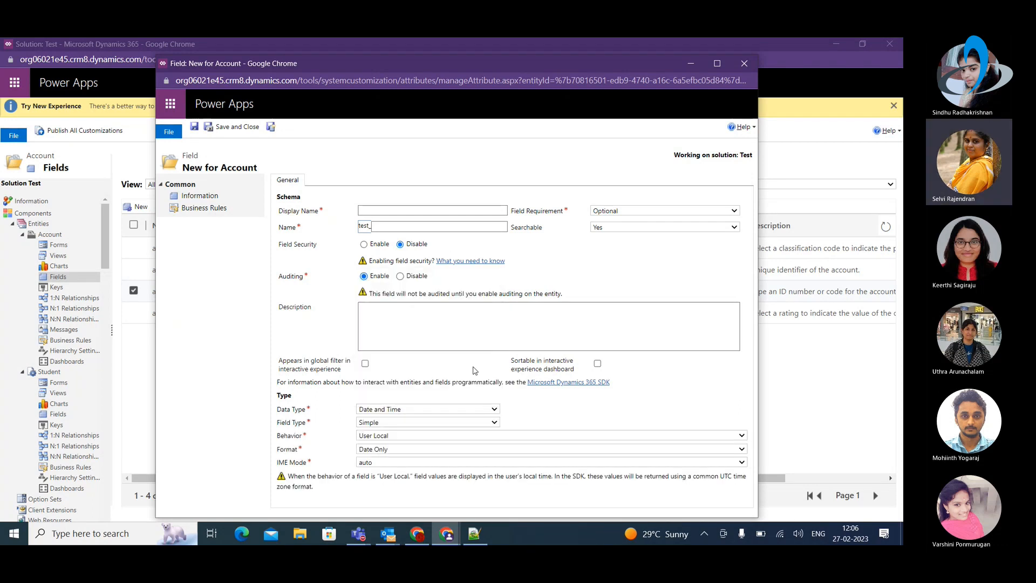
left_click(406, 437)
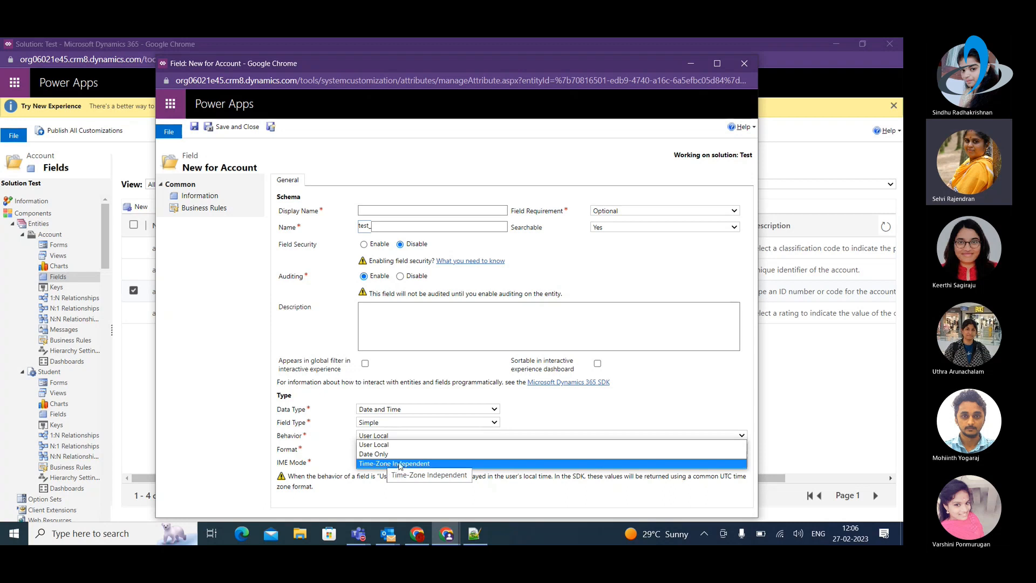
left_click(565, 409)
Step: Switch the data type to Lookup and examine the target record types and relationship name without changing either
left_click(495, 410)
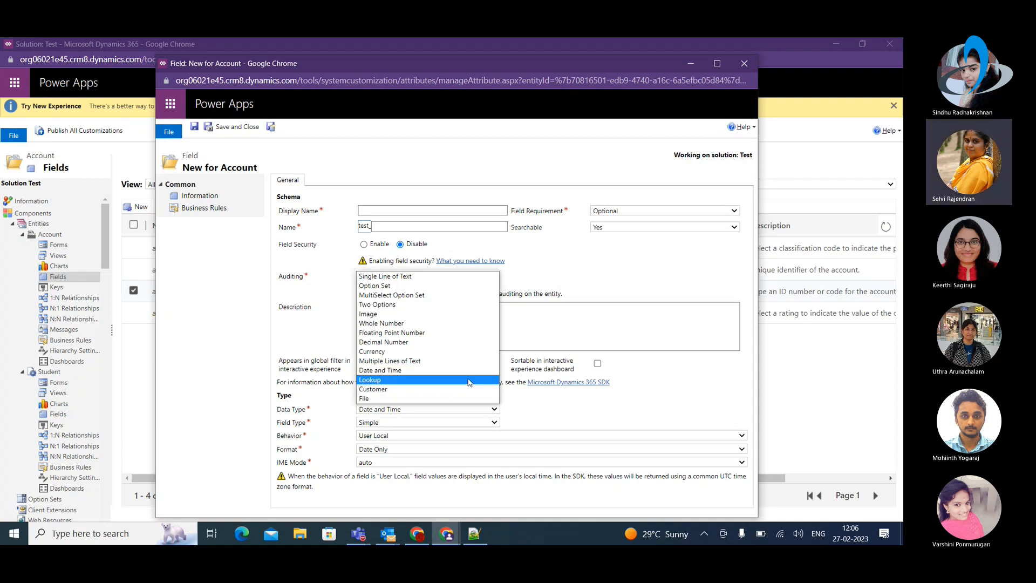
left_click(469, 381)
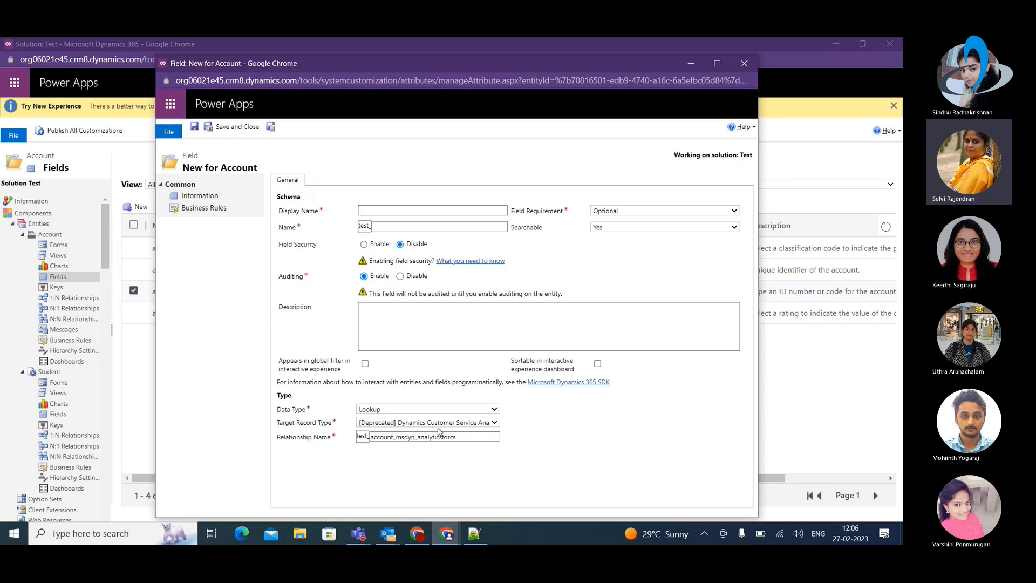
left_click(496, 425)
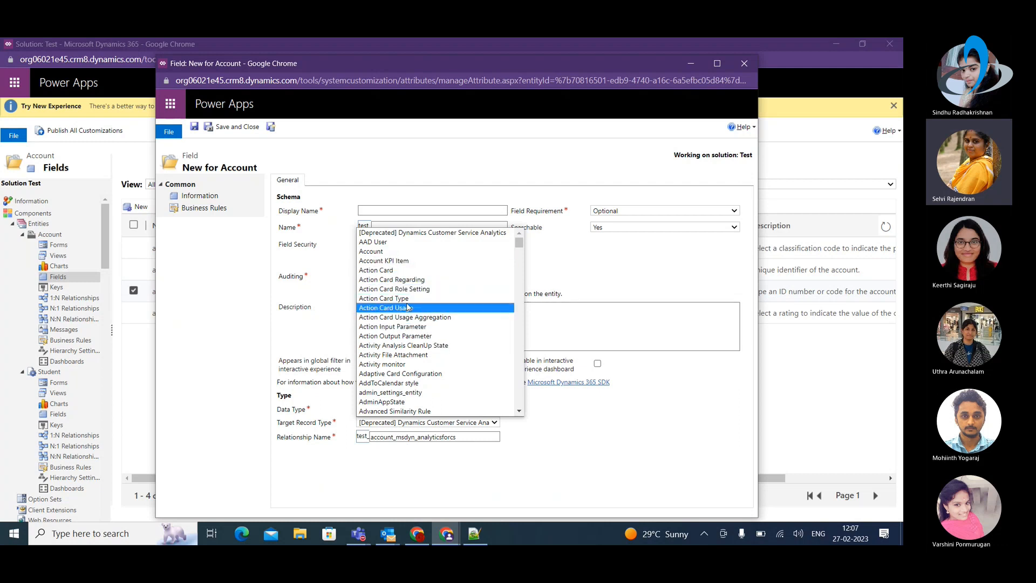
left_click(552, 452)
left_click(458, 438)
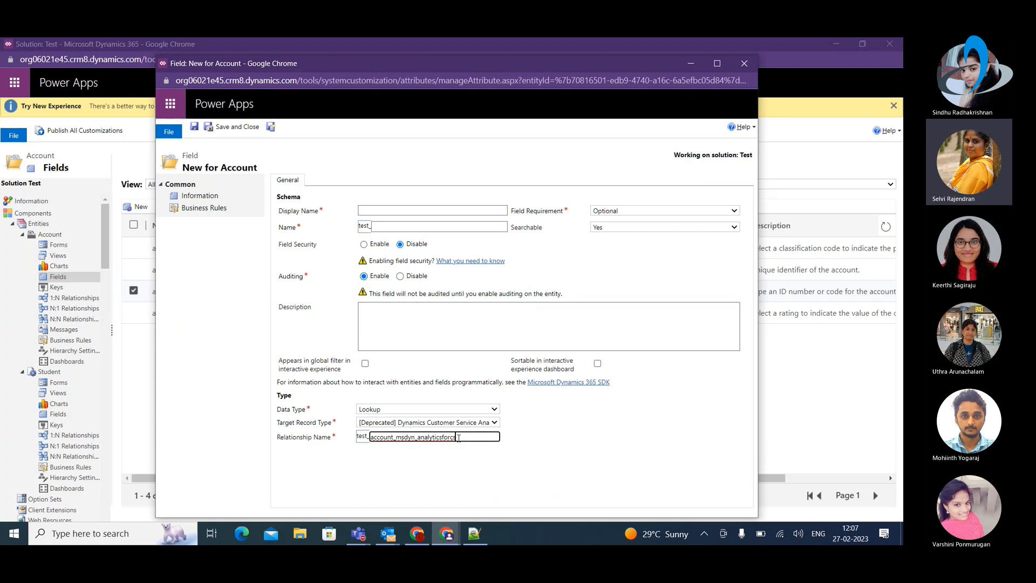
double_click(458, 438)
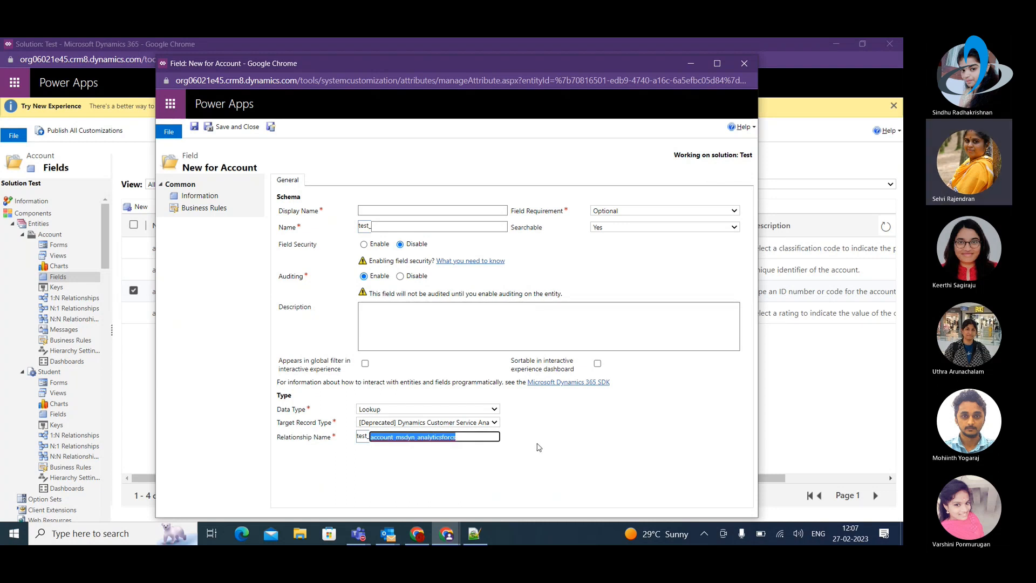
left_click(536, 435)
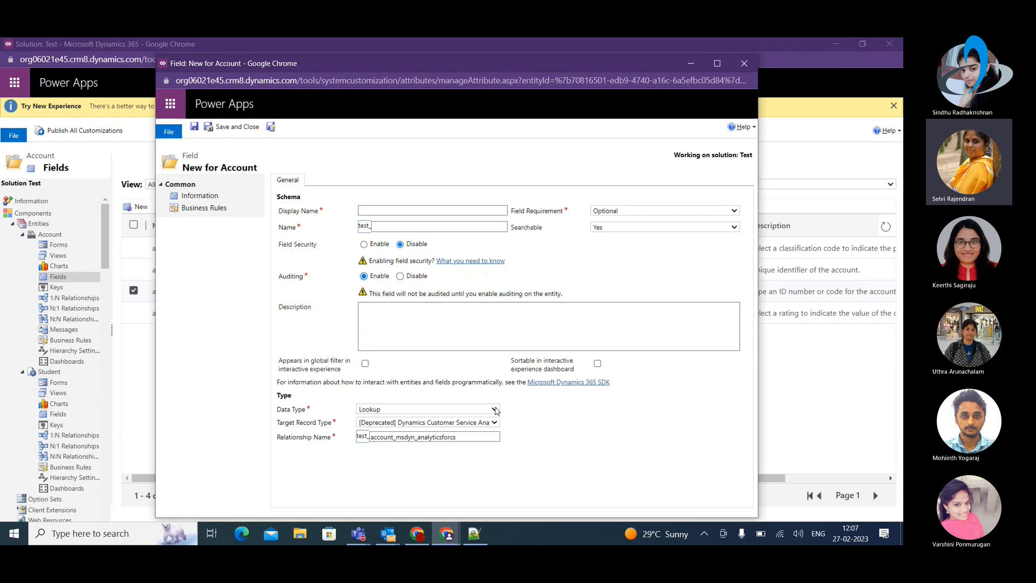
Step: Switch the data type to Customer and File in turn to view each type's settings
left_click(496, 411)
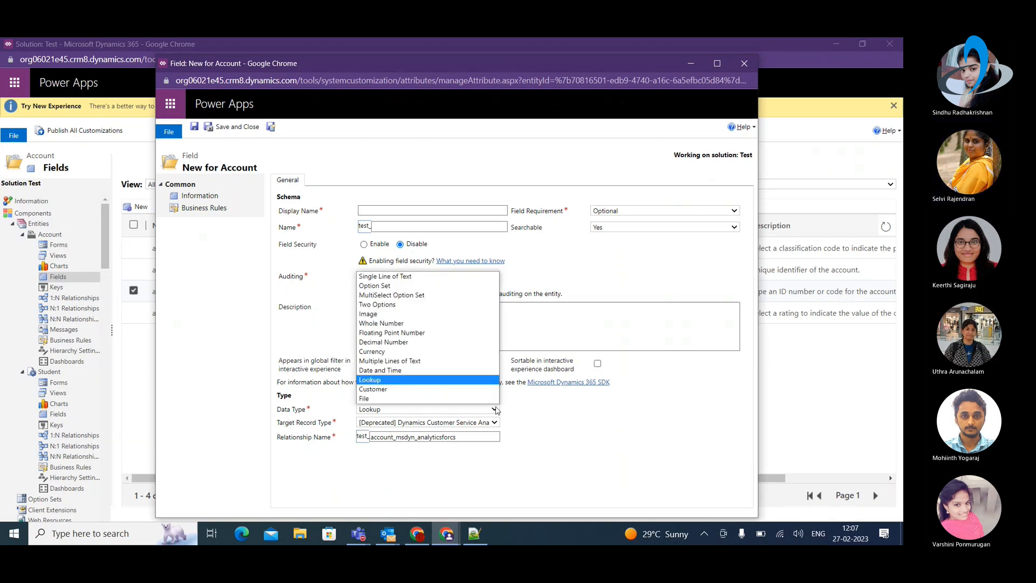
left_click(478, 390)
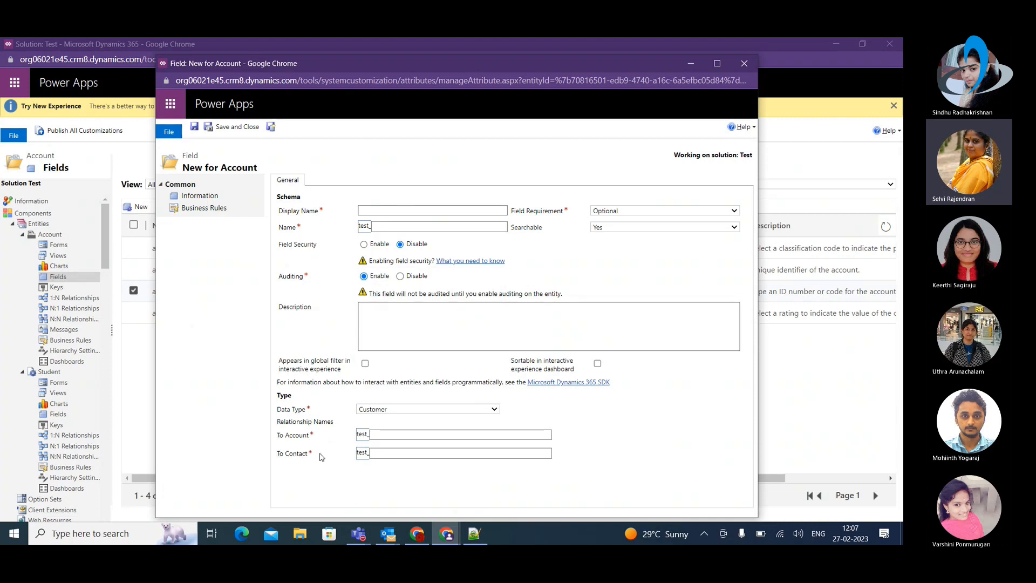
left_click(491, 409)
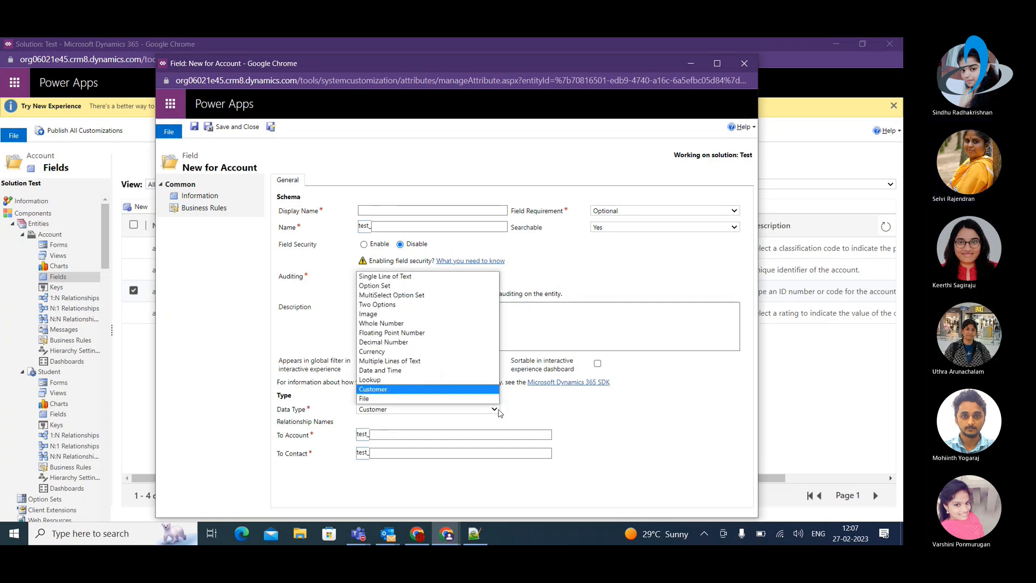
left_click(433, 404)
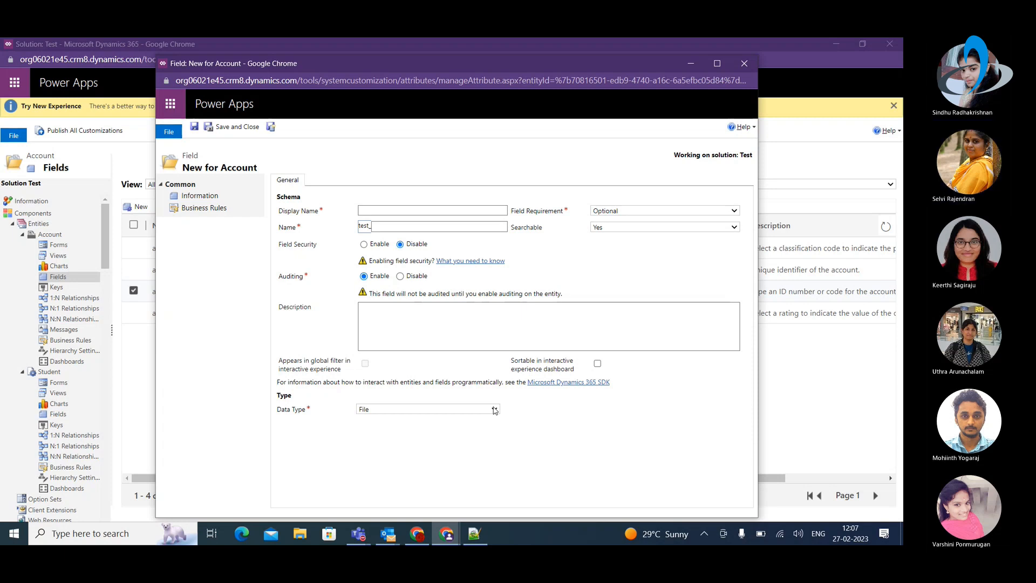
Step: Enter Deferral Amount as the new Account field's display name
left_click(390, 211)
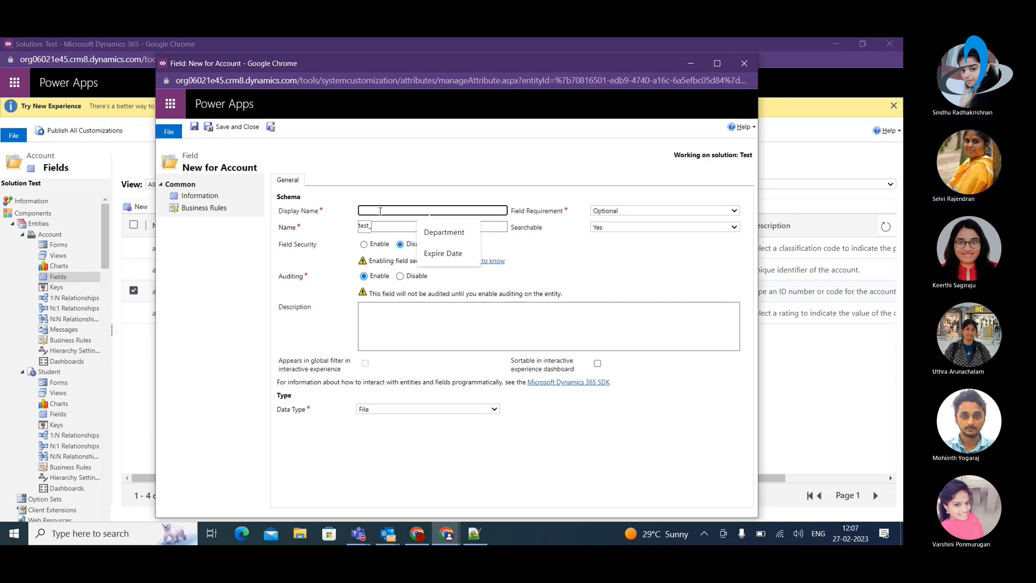
type("Amount")
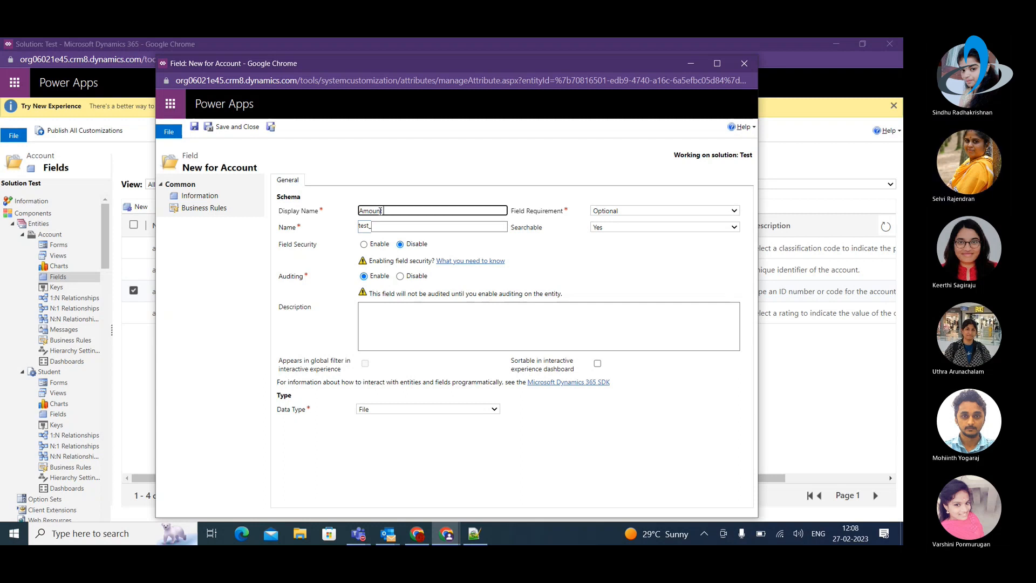
key("BackSpace")
key("BackSpace")
key("BackSpace")
key("BackSpace")
key("BackSpace")
type("Deferral Amo")
key("Tab")
Step: Change the field's name after the test_ prefix to all lowercase, deferralamount
left_click(378, 227)
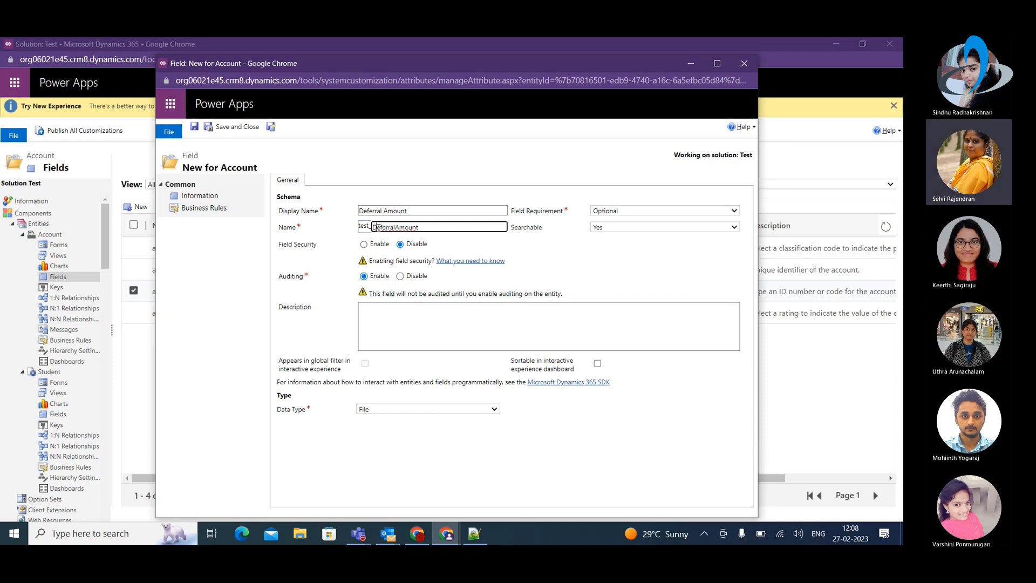
key("BackSpace")
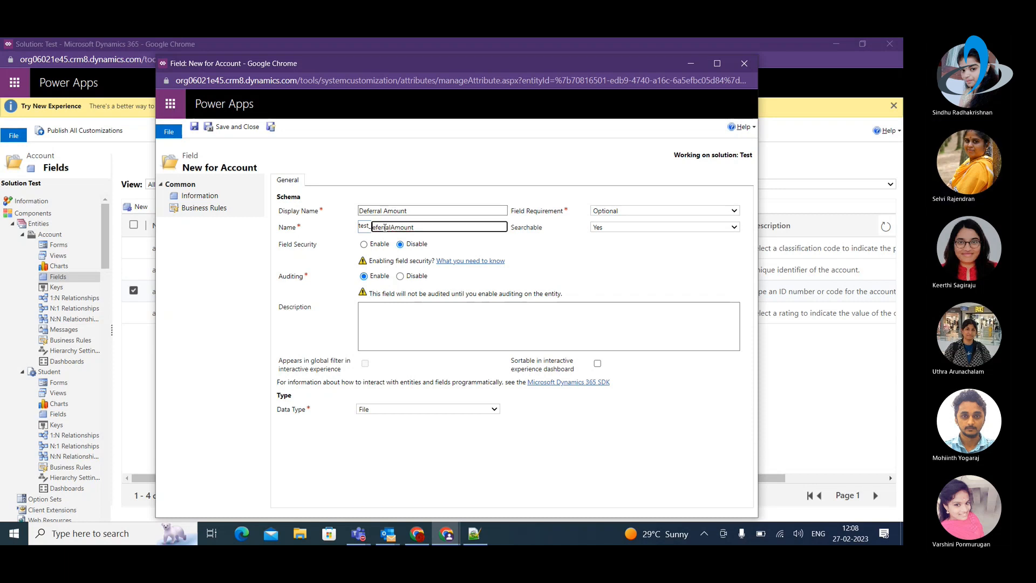
type("d")
key("BackSpace")
type("a")
left_click(442, 171)
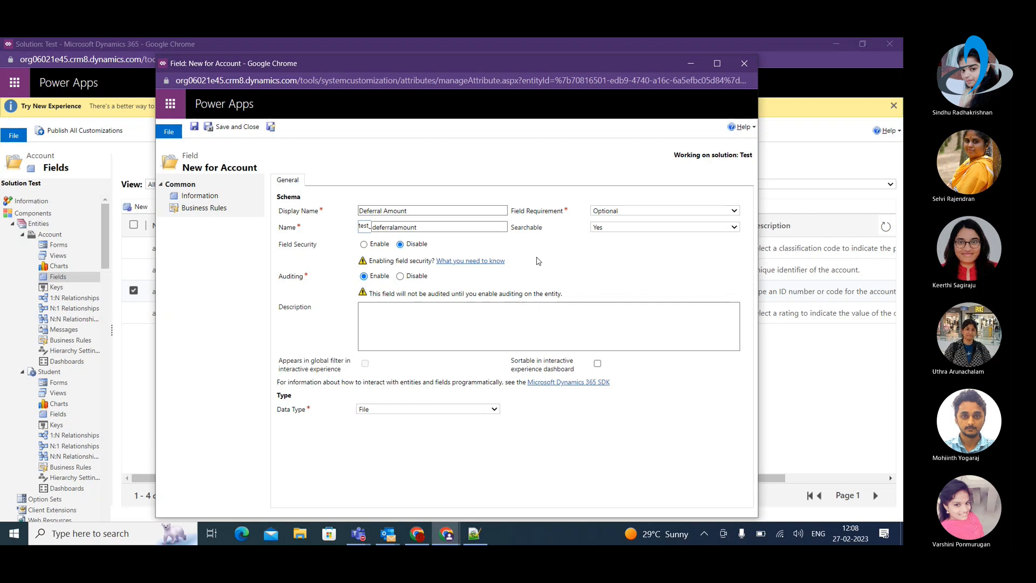
Step: Set the Deferral Amount field's data type to Whole Number, then save and close the field
left_click(495, 412)
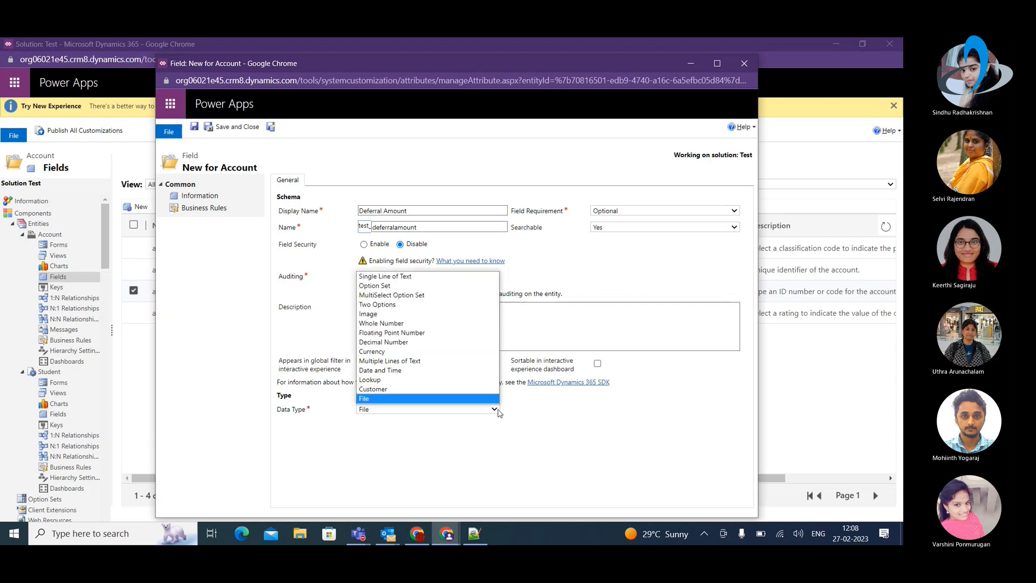
left_click(433, 323)
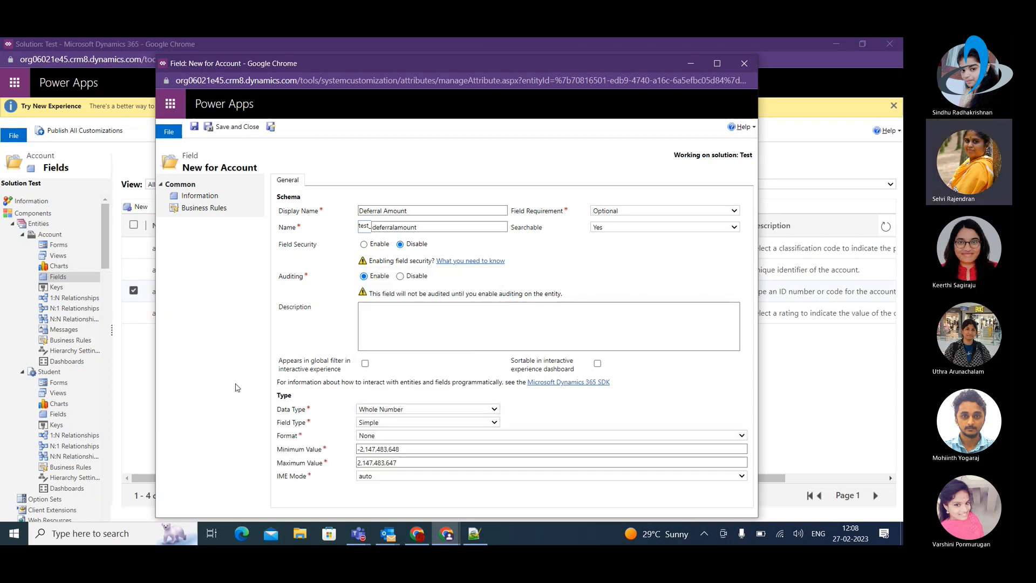
left_click(235, 128)
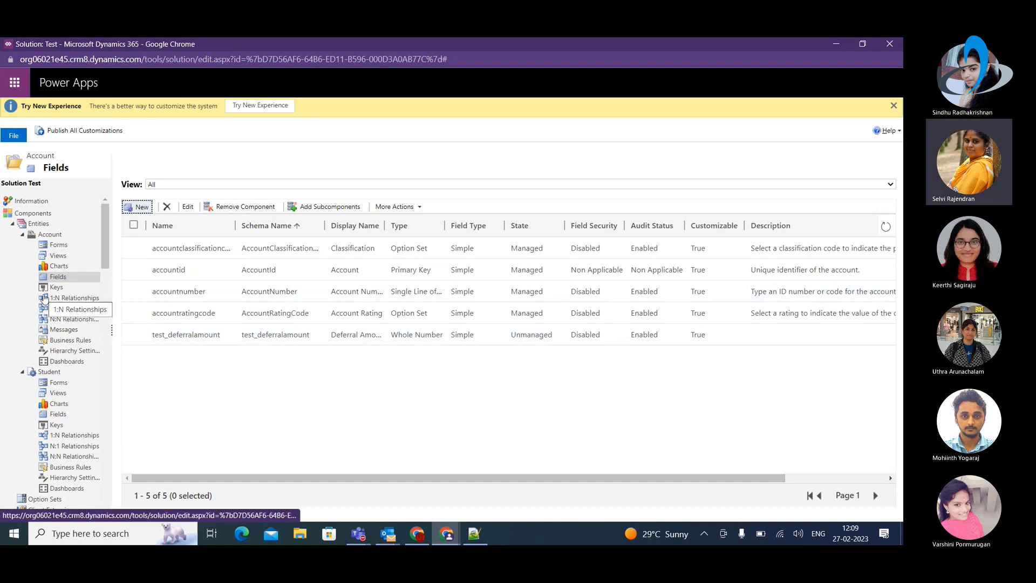
Step: Go to the Account entity's forms and publish all customizations
left_click(63, 246)
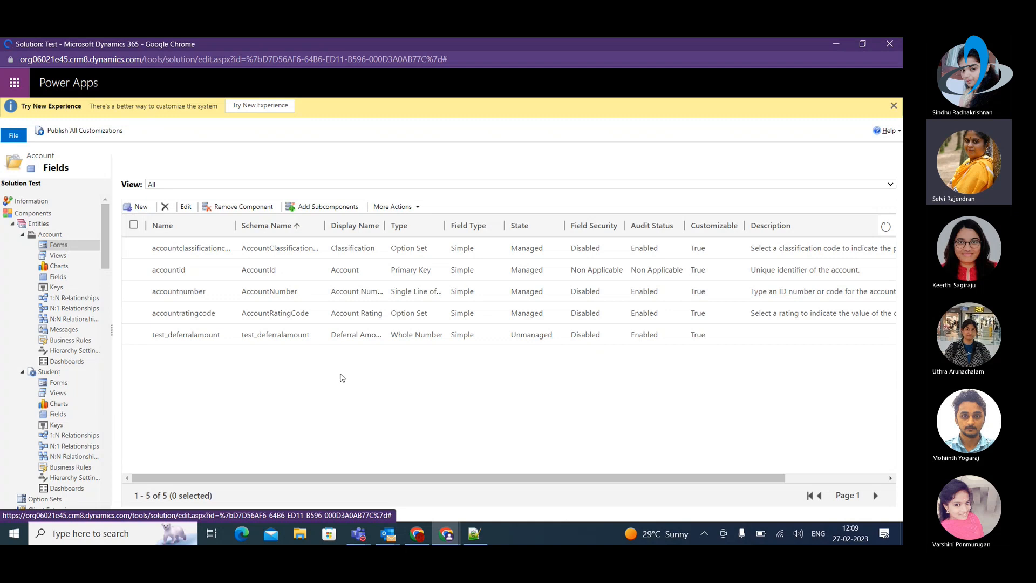
left_click(85, 131)
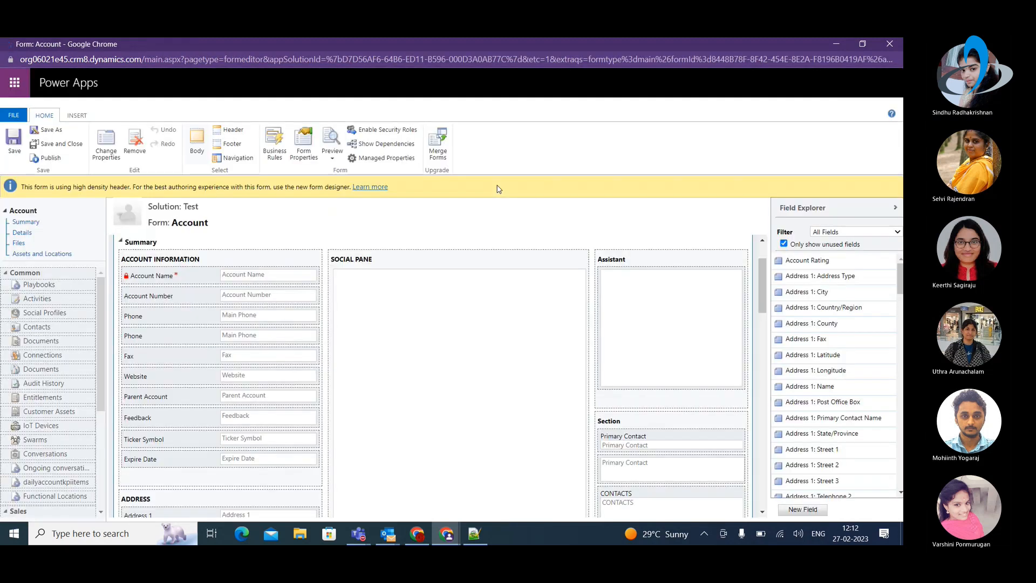
Step: Add the Deferral Amount field below Expire Date in the form's Account Information section and publish the form
scroll(823, 367, "down", 3)
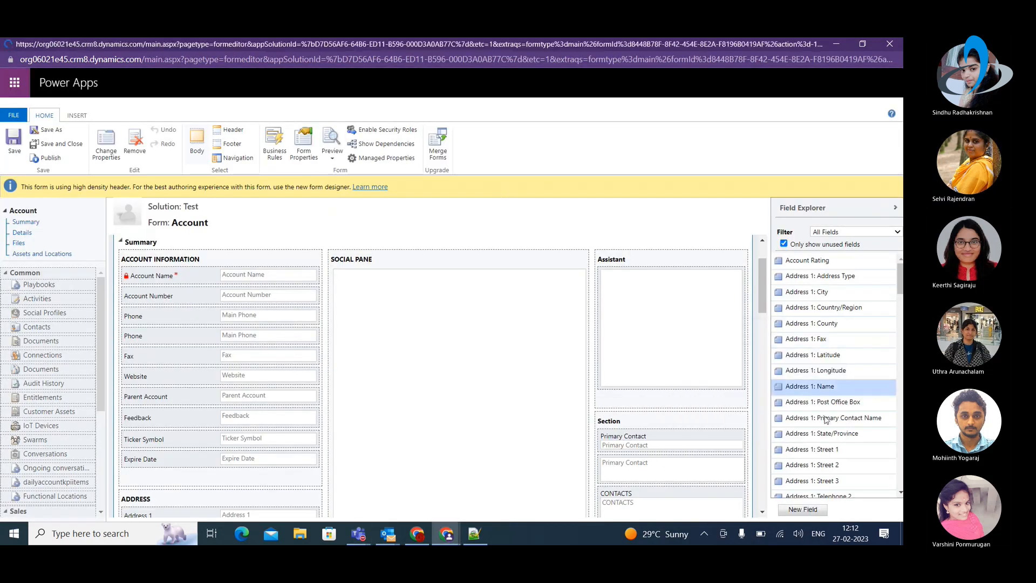
scroll(827, 419, "down", 12)
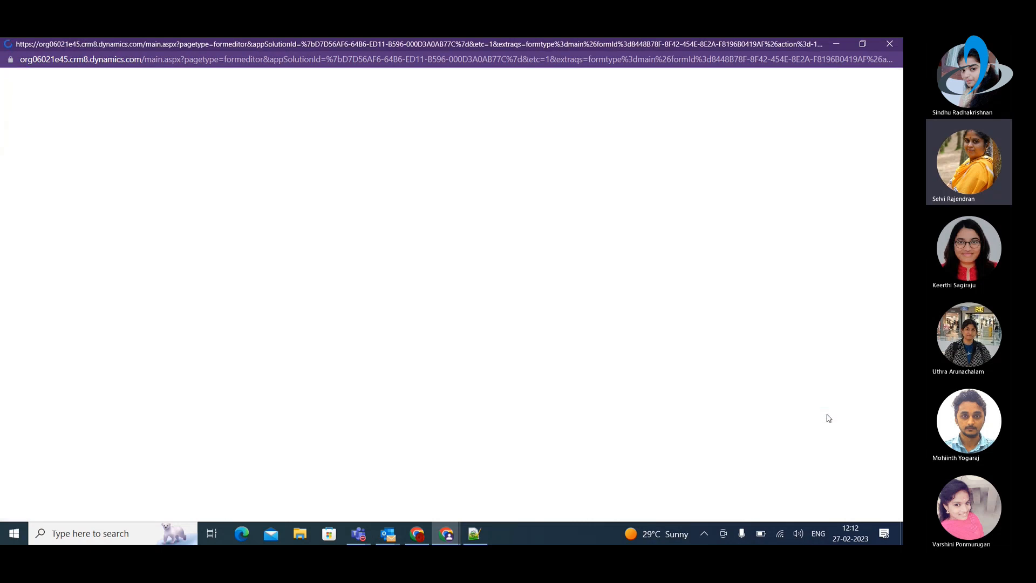
scroll(824, 399, "down", 4)
scroll(823, 398, "down", 8)
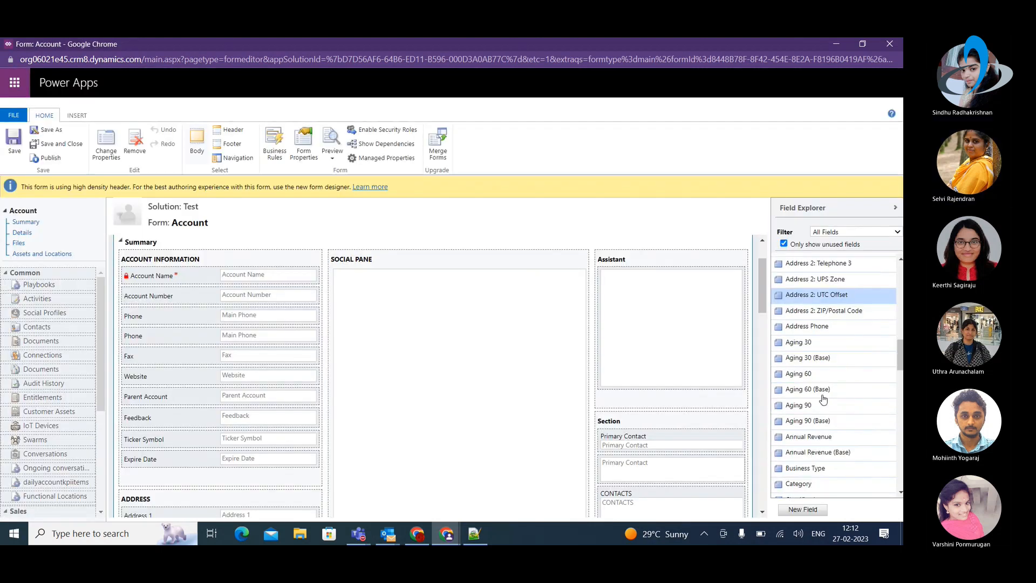
scroll(824, 399, "down", 7)
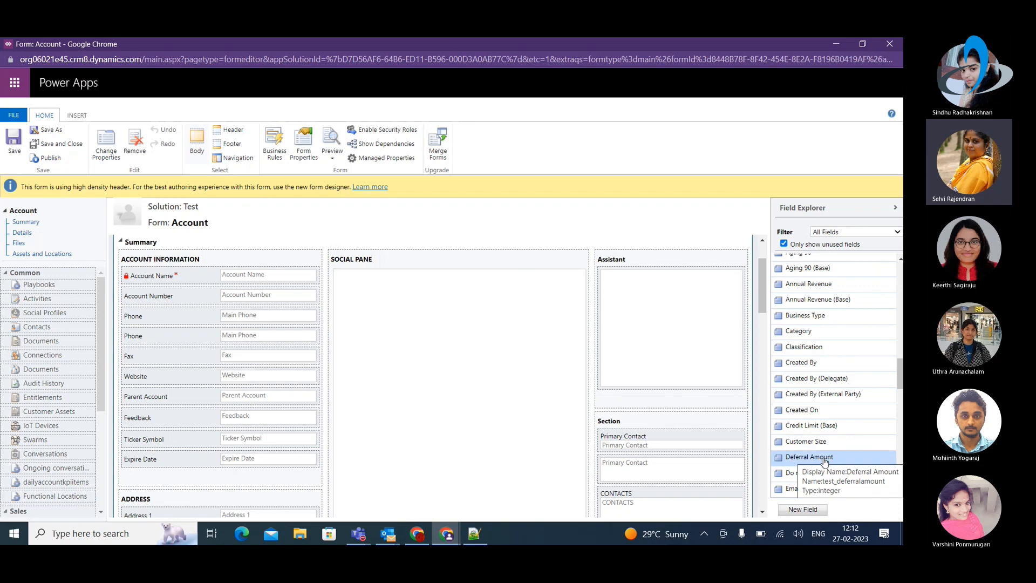
left_click_drag(812, 462, 196, 337)
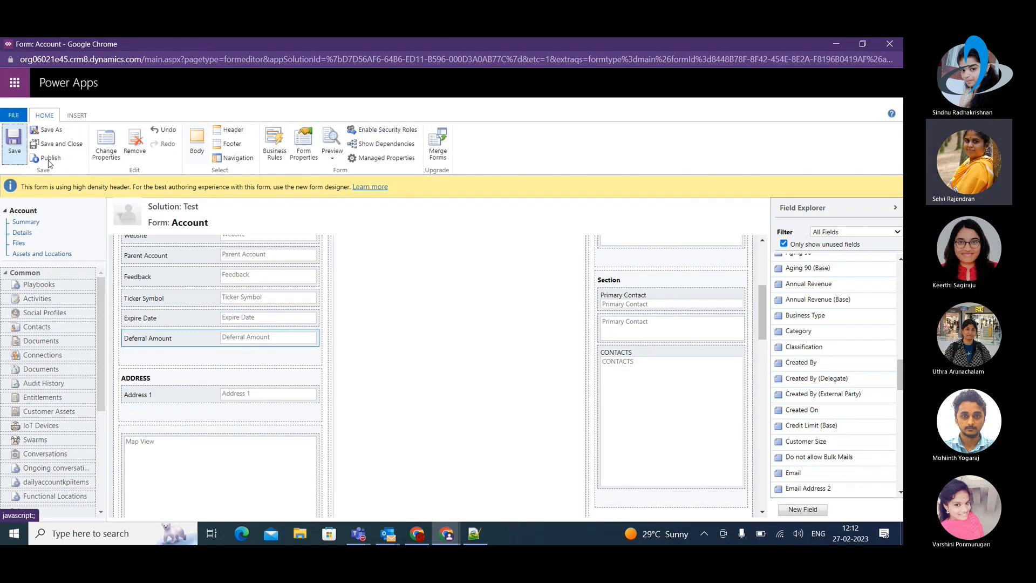
left_click(54, 161)
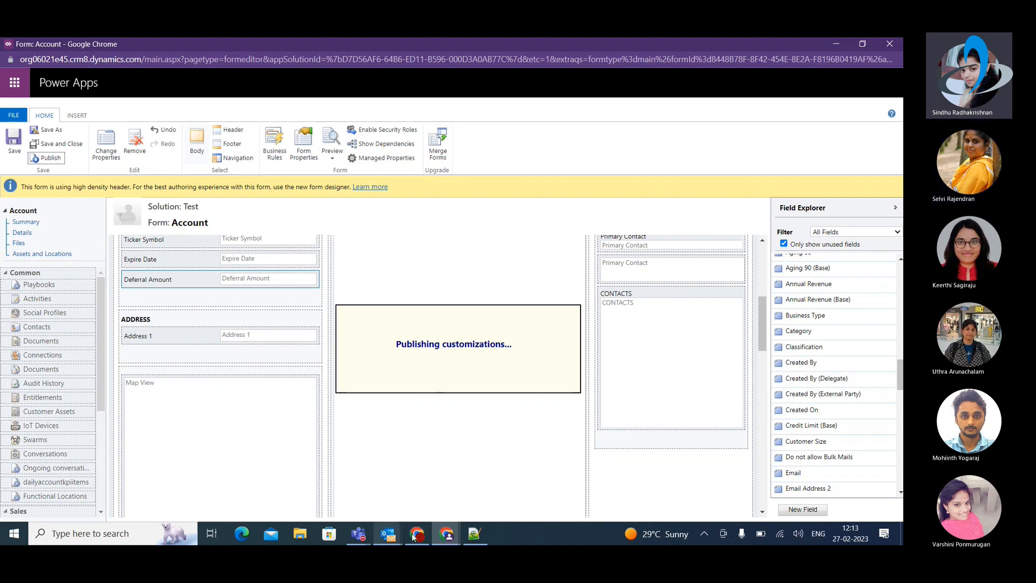
Step: Return to the Test solution window and expand its entities to list Account and Student
mouse_move(421, 537)
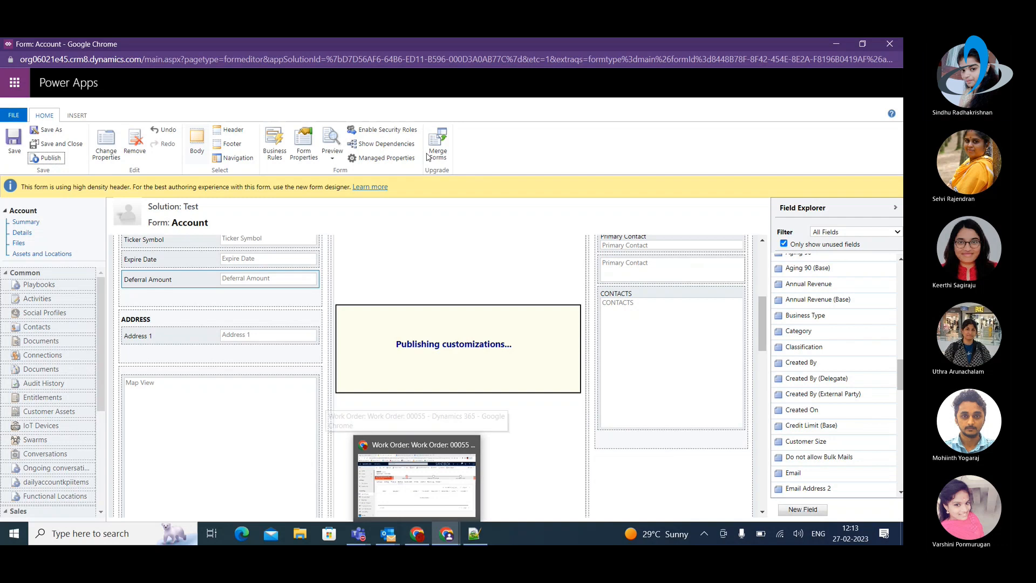
left_click(835, 43)
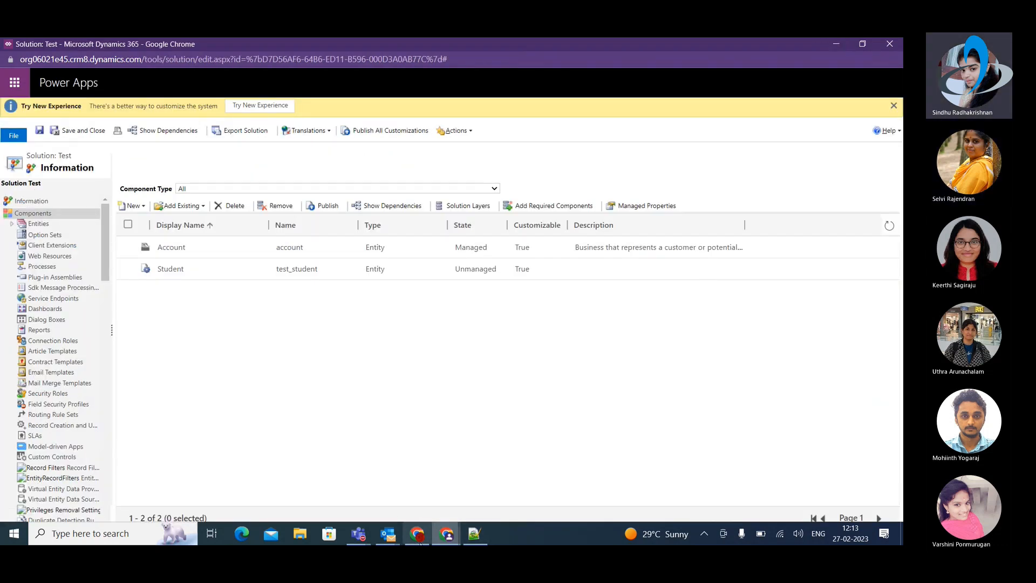
left_click(445, 534)
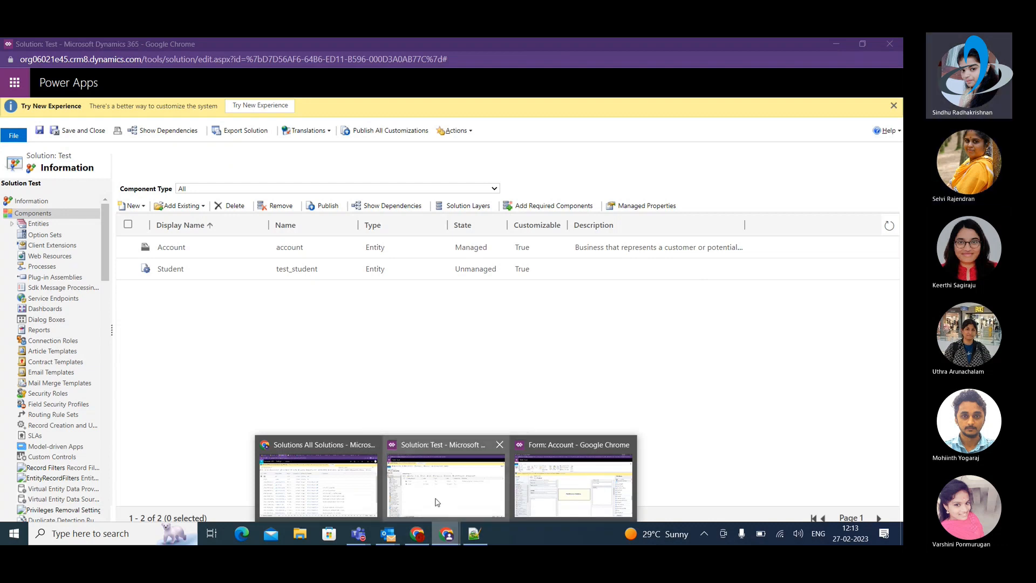
left_click(437, 502)
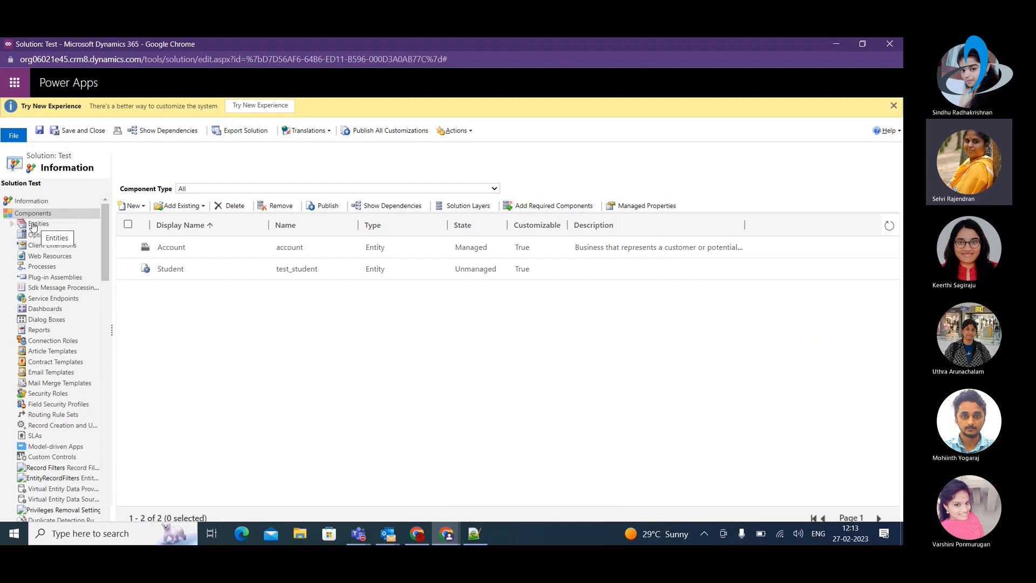
left_click(11, 224)
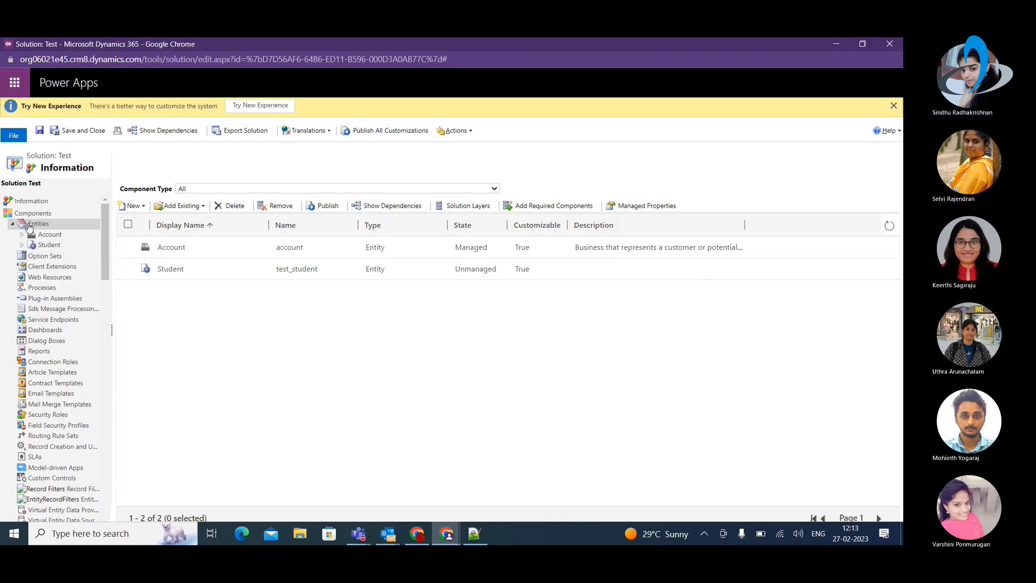
left_click(422, 536)
mouse_move(446, 534)
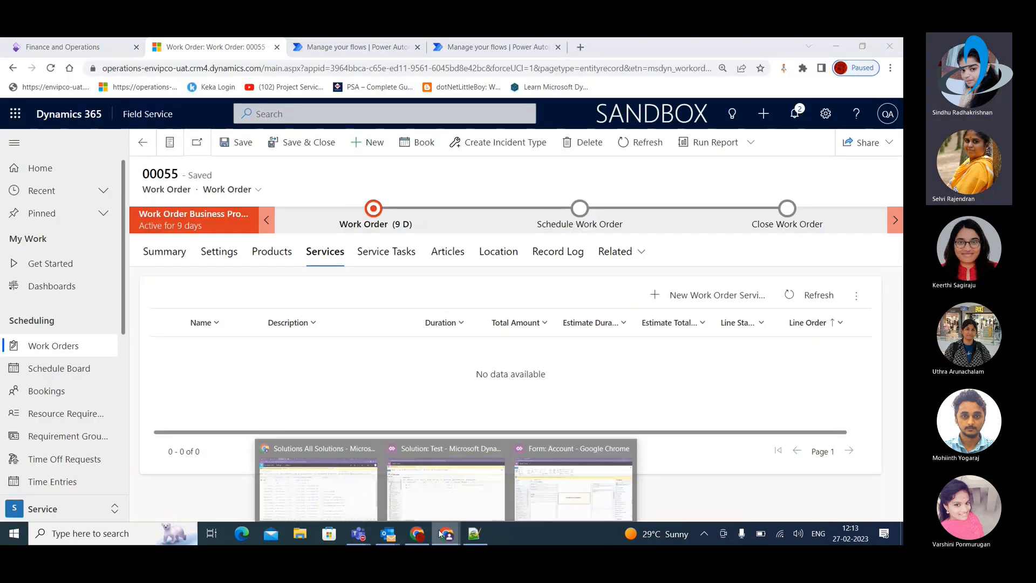
mouse_move(429, 488)
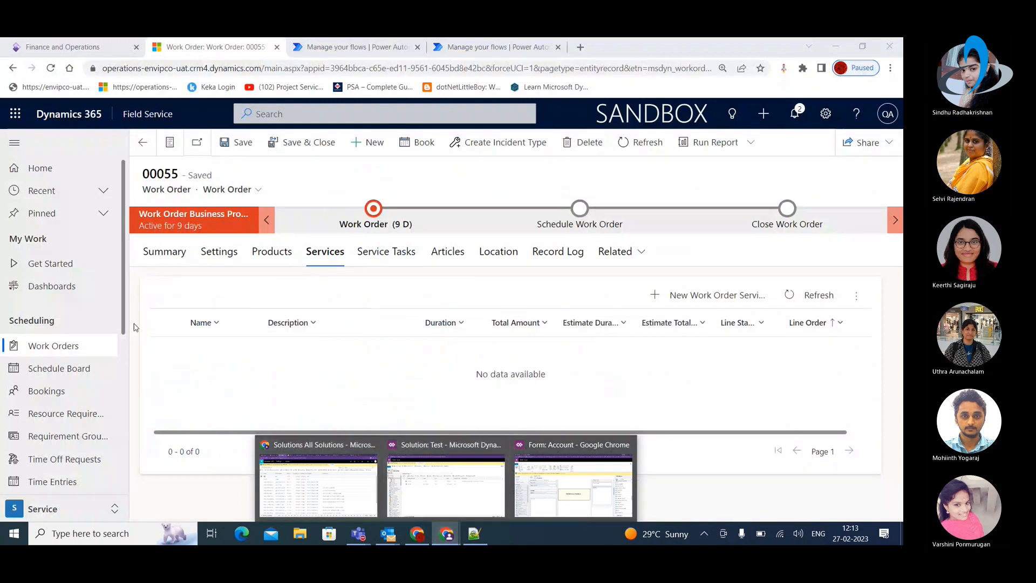
left_click(455, 487)
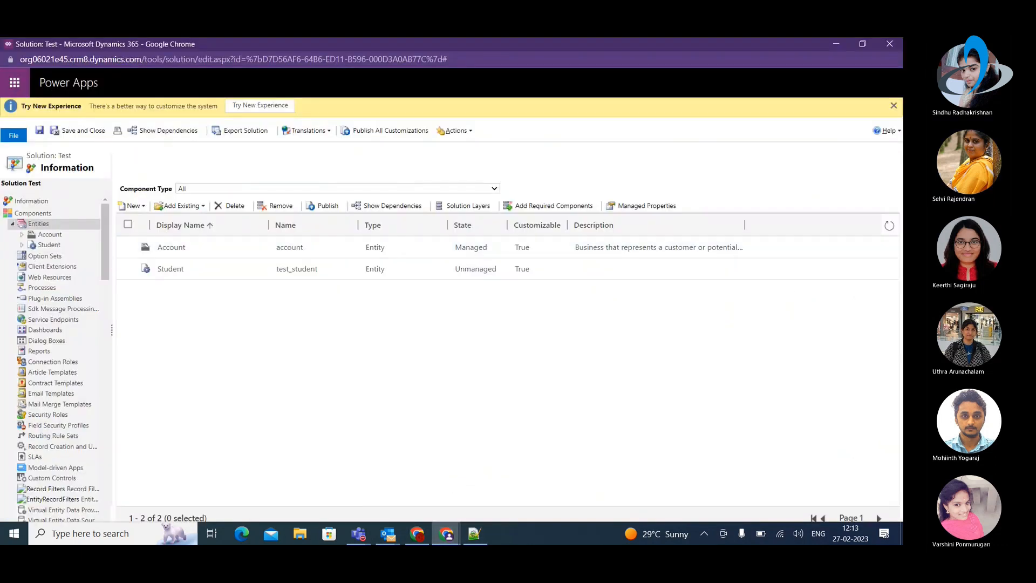
mouse_move(446, 535)
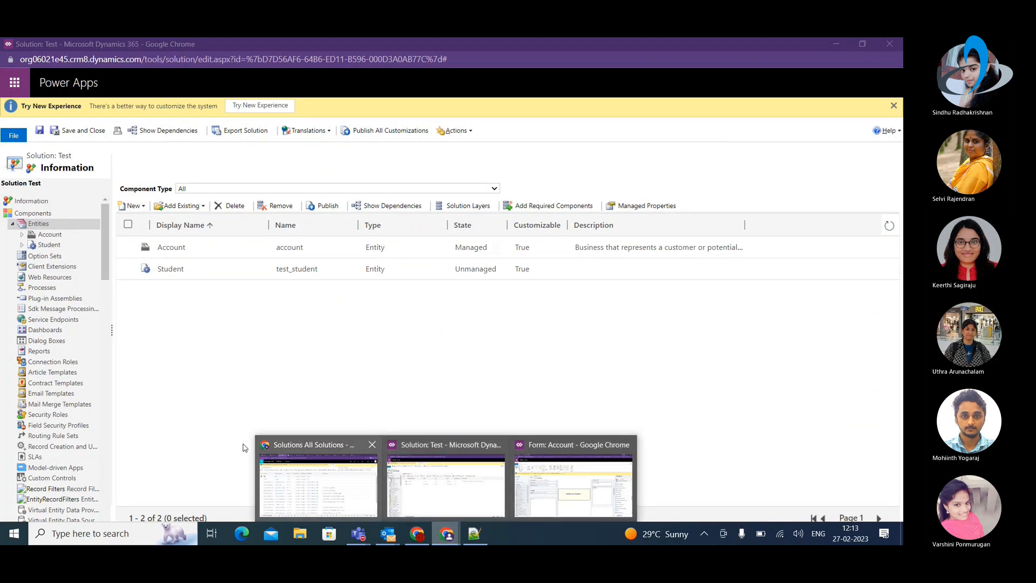
Step: Look at the A. Datum Corporation account record and the Customizations page in Settings, and check the Account form's publishing
left_click(324, 477)
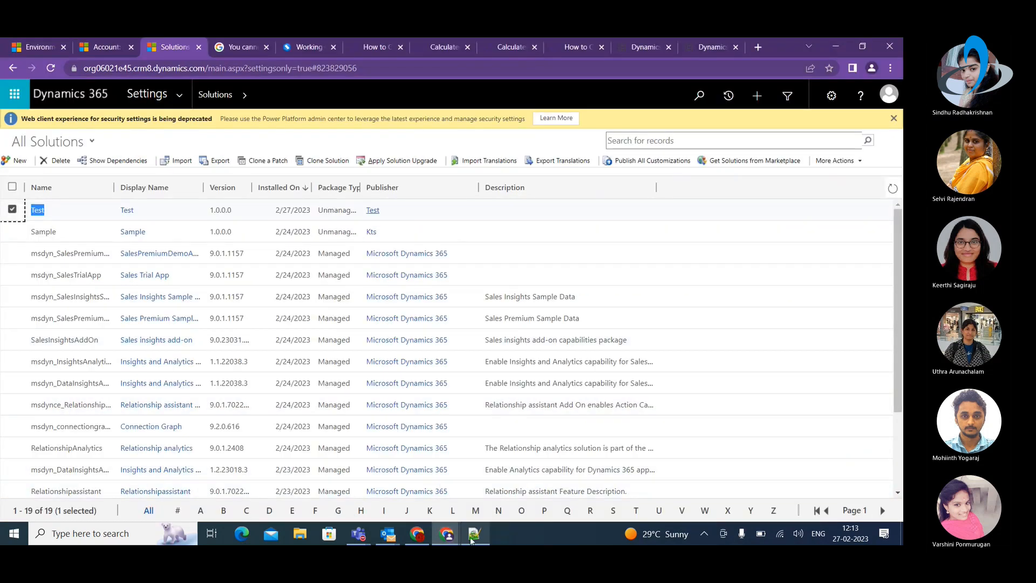
left_click(105, 49)
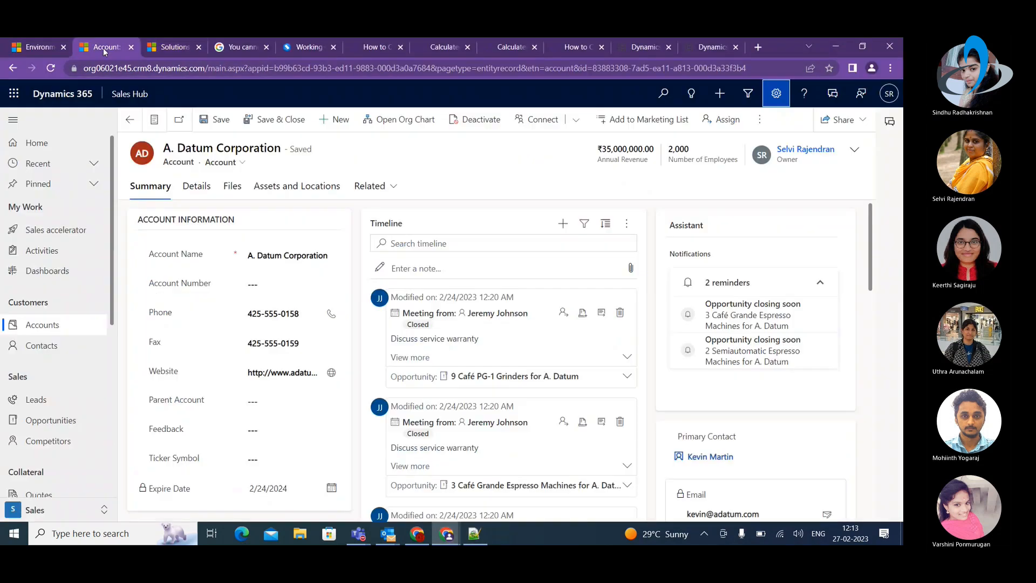
left_click(176, 48)
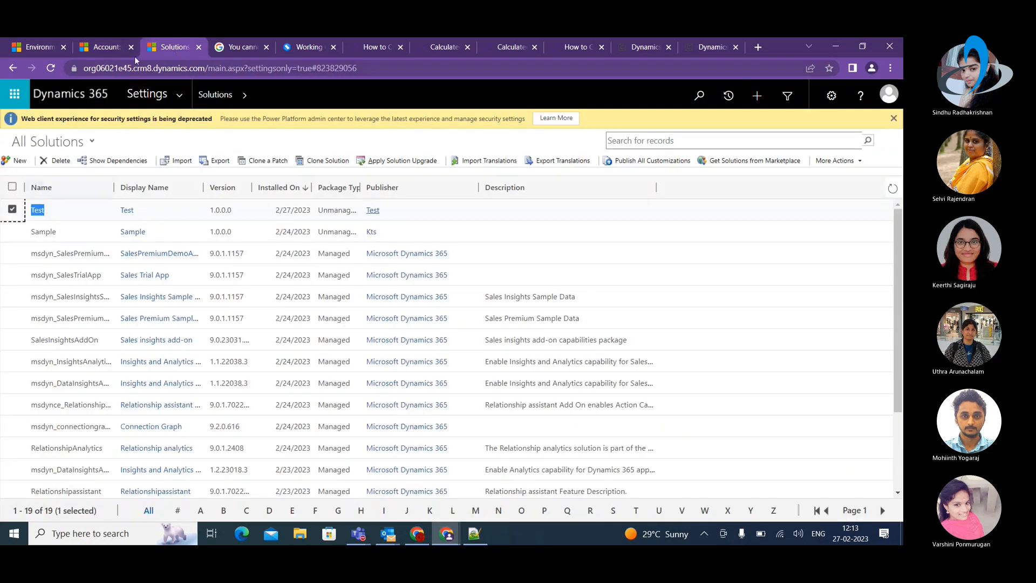
left_click(151, 94)
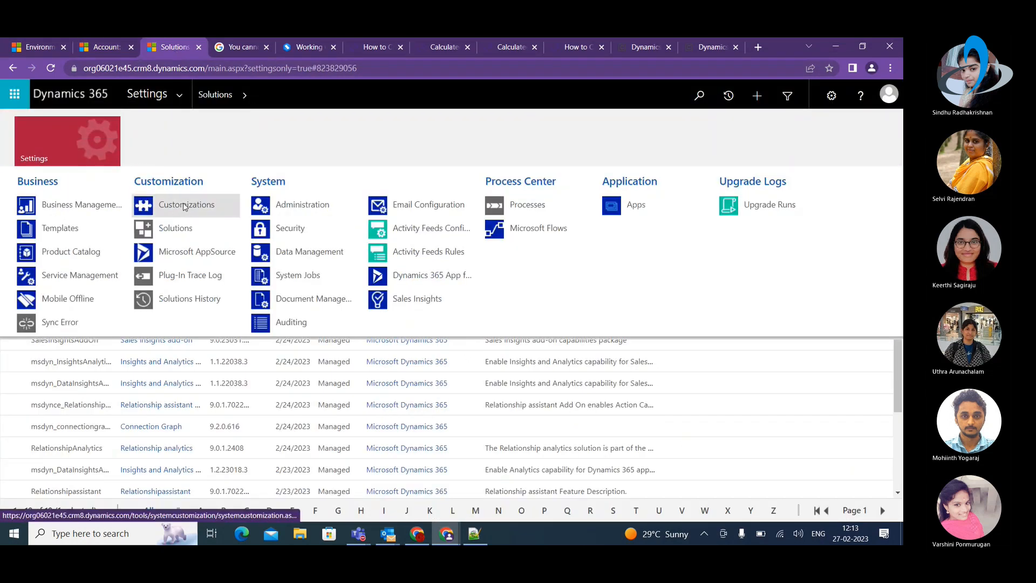
left_click(189, 206)
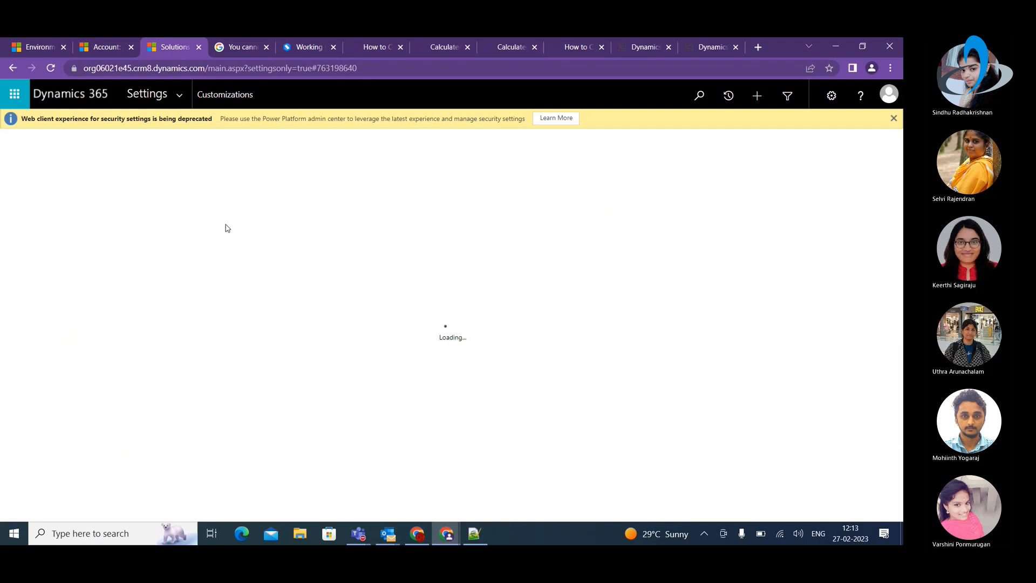
left_click(103, 48)
left_click(447, 534)
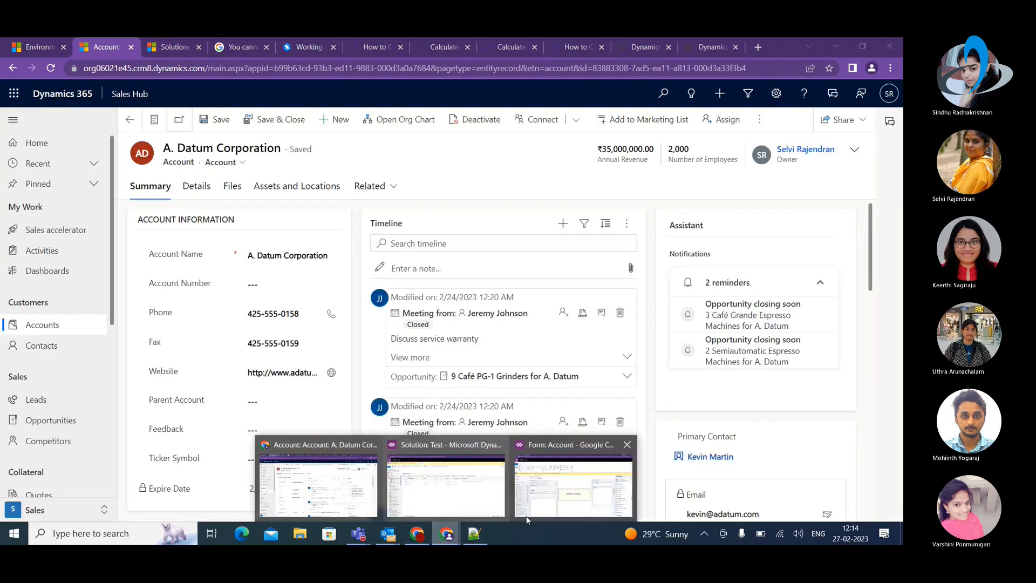
left_click(527, 519)
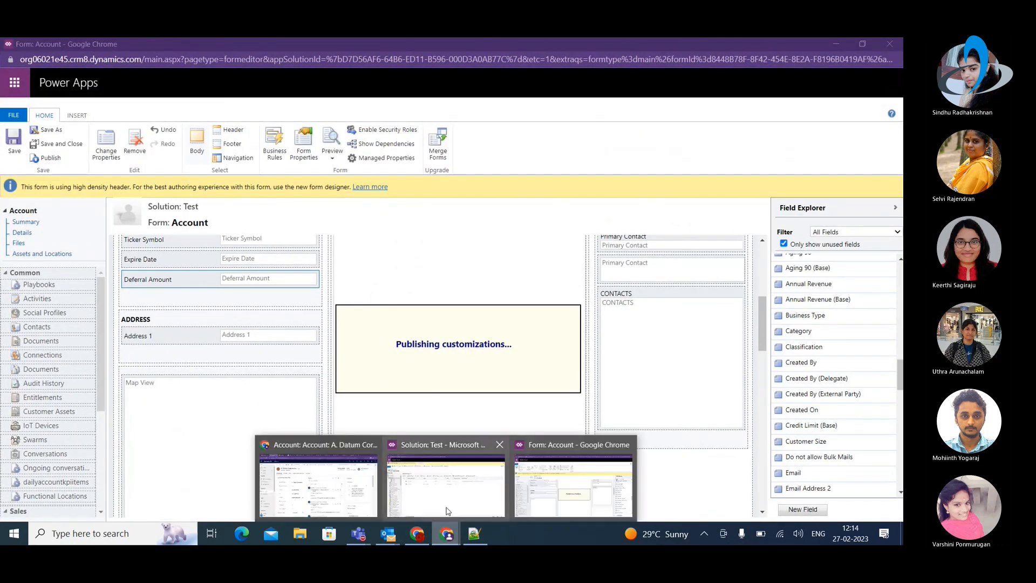
Step: Create a new field for the Account entity in the Test solution and set its field type to Calculated
left_click(447, 512)
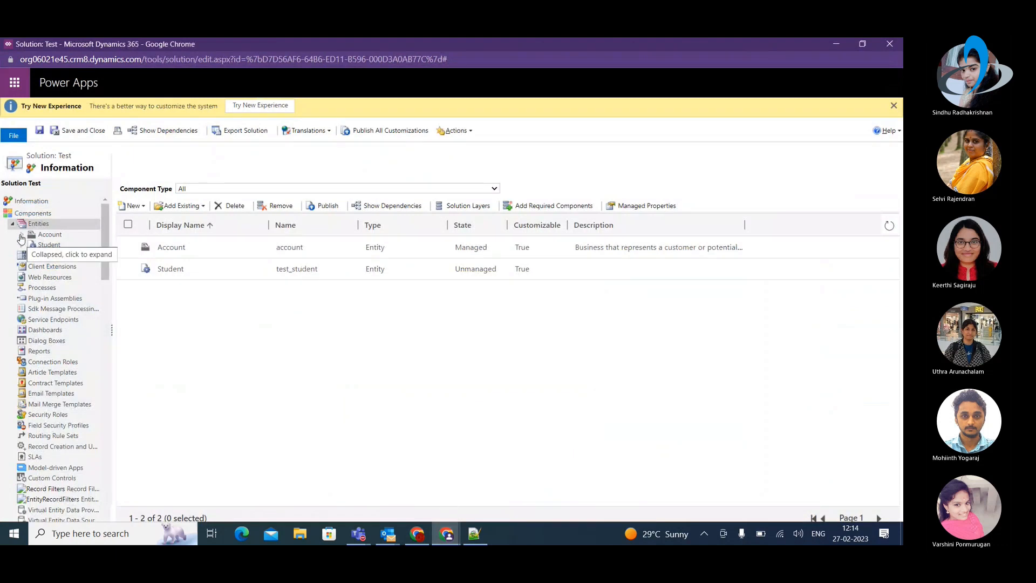
left_click(21, 236)
left_click(58, 278)
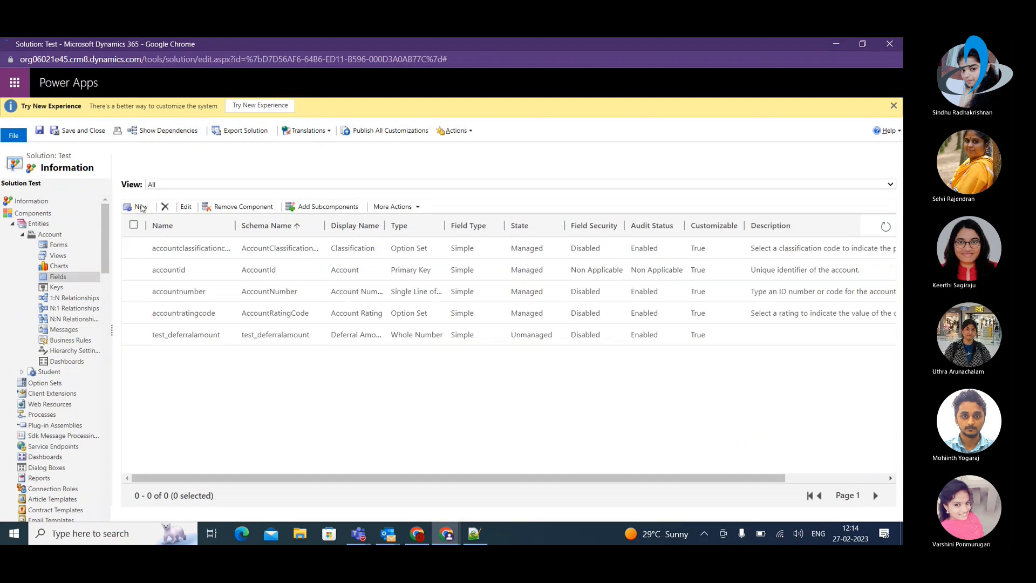
left_click(141, 207)
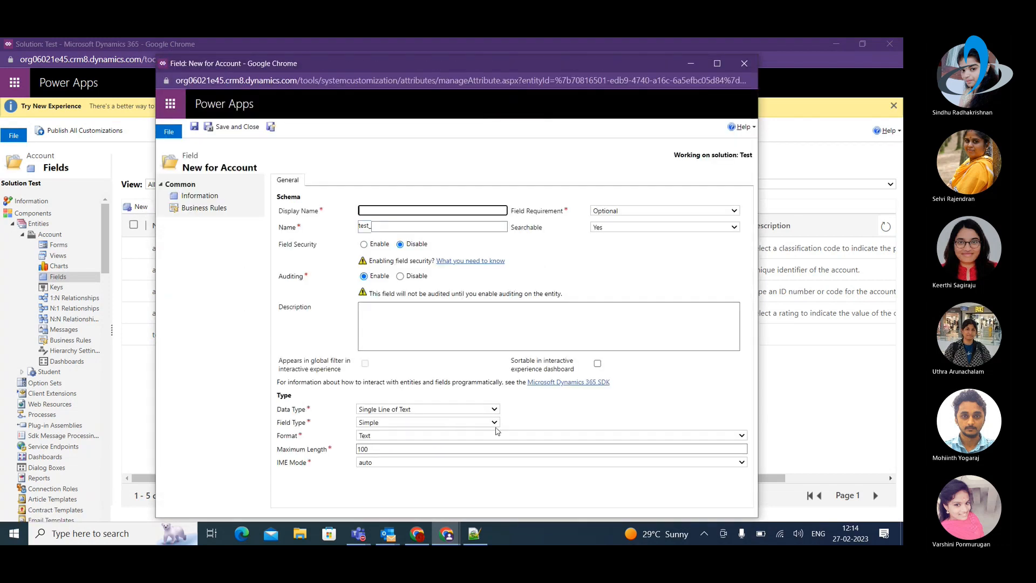
left_click(494, 425)
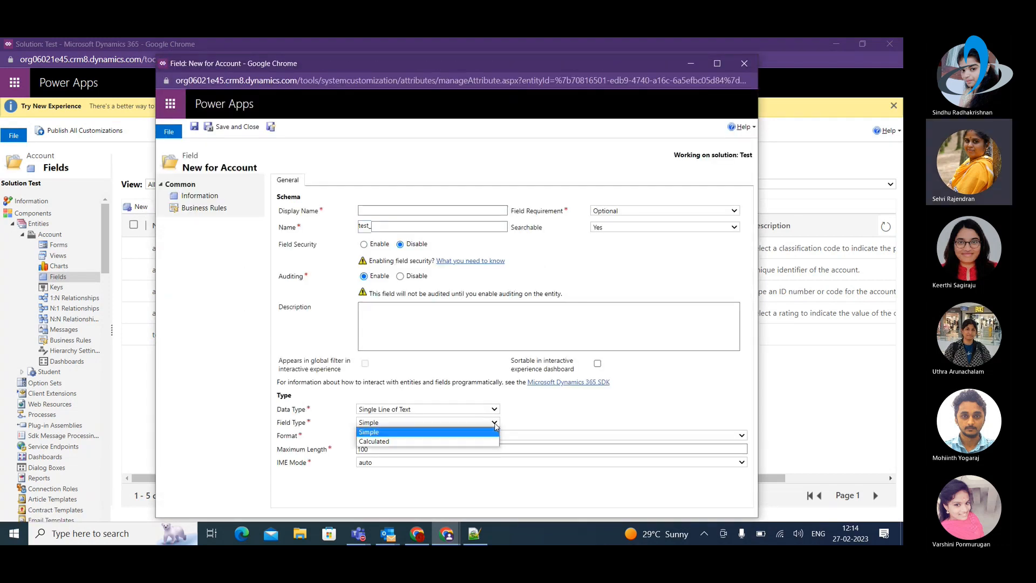
left_click(438, 442)
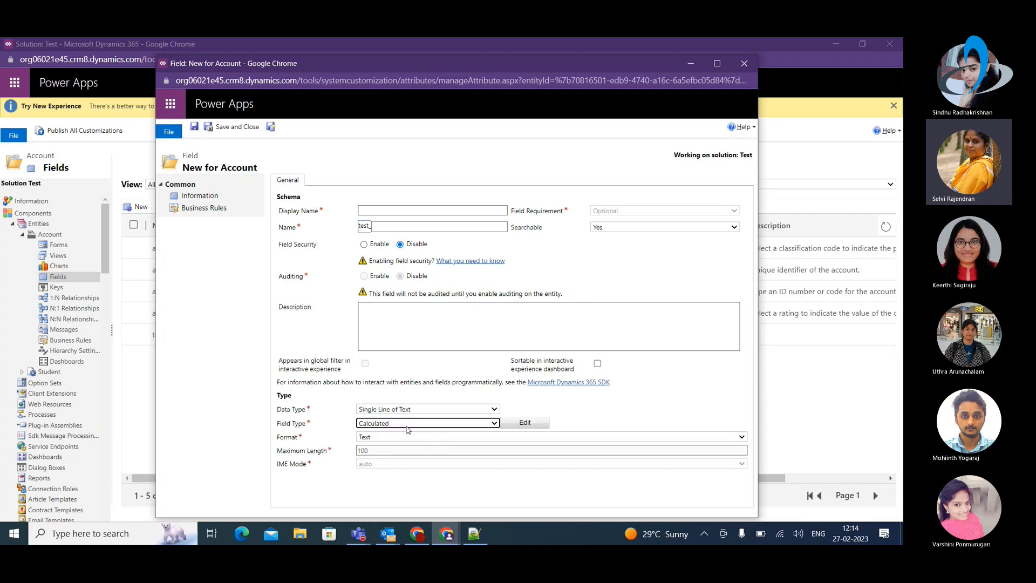
Step: Enter Date as the new calculated field's display name and open its calculation editor
left_click(526, 423)
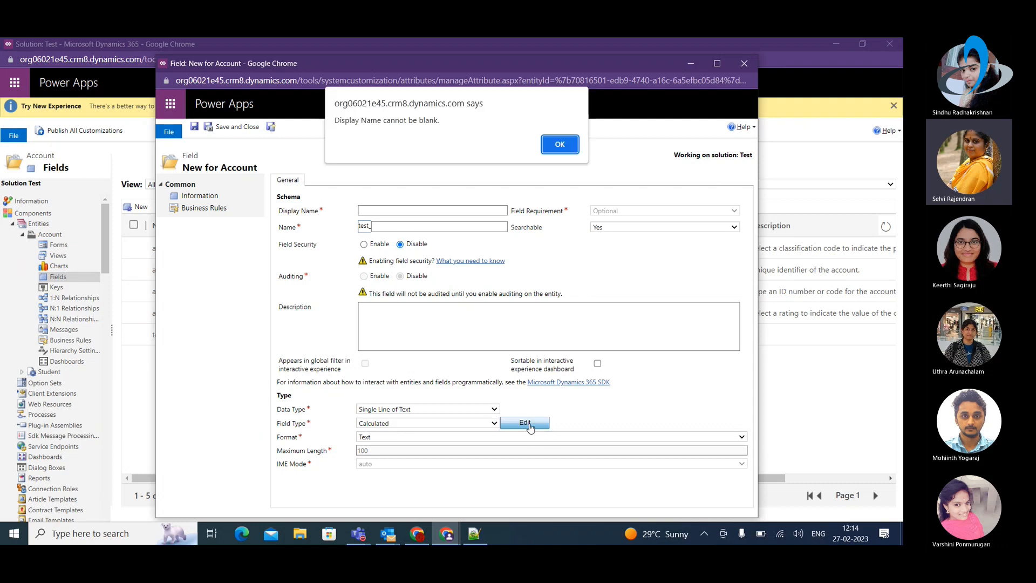
left_click(556, 144)
left_click(378, 212)
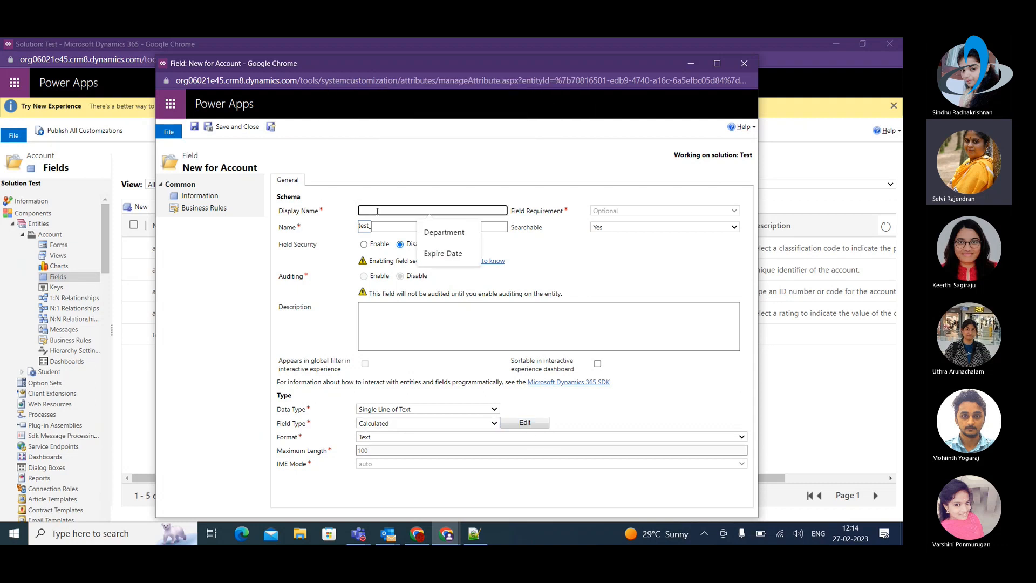
type("Am")
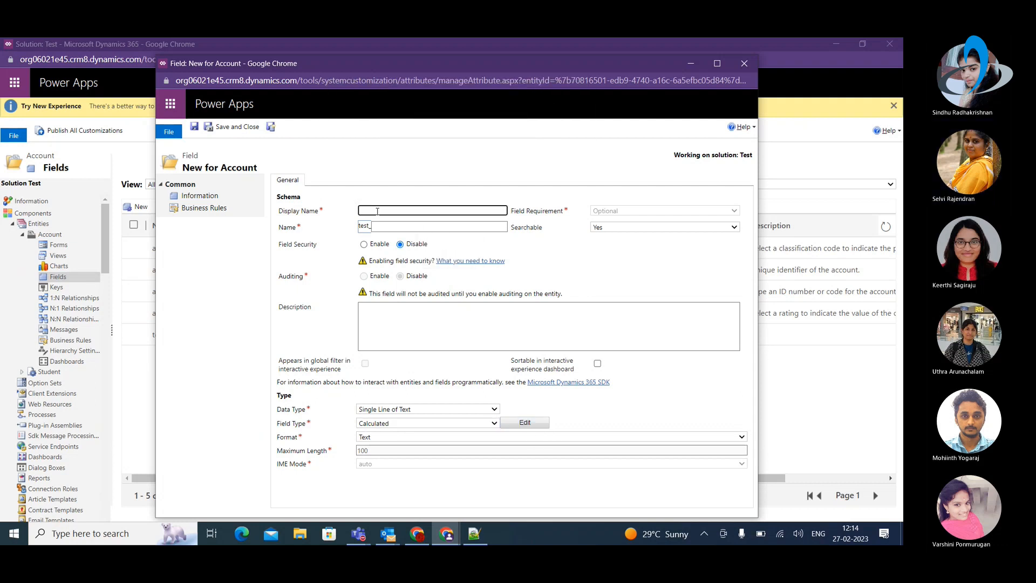
type("Date")
left_click(541, 424)
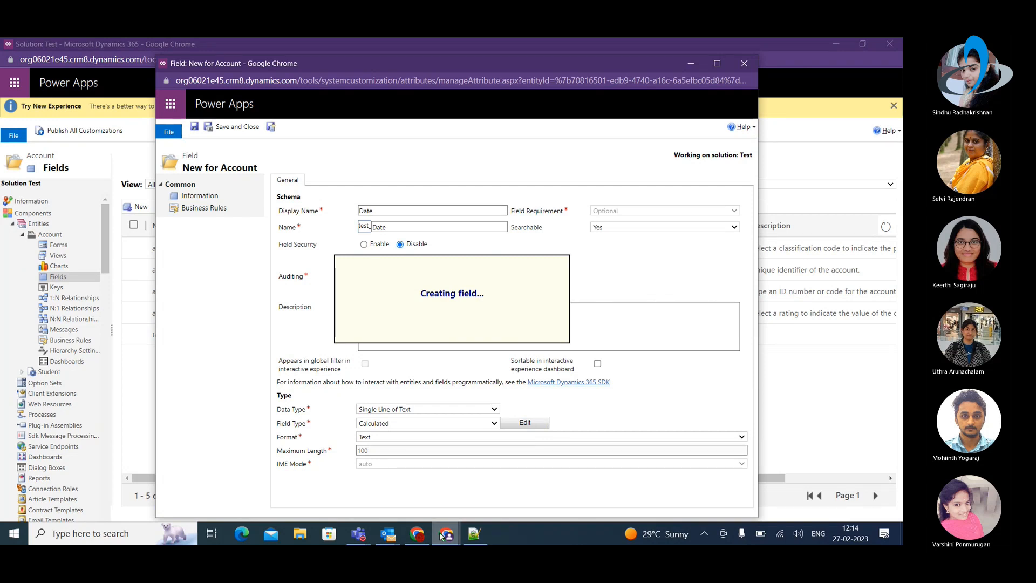
mouse_move(447, 533)
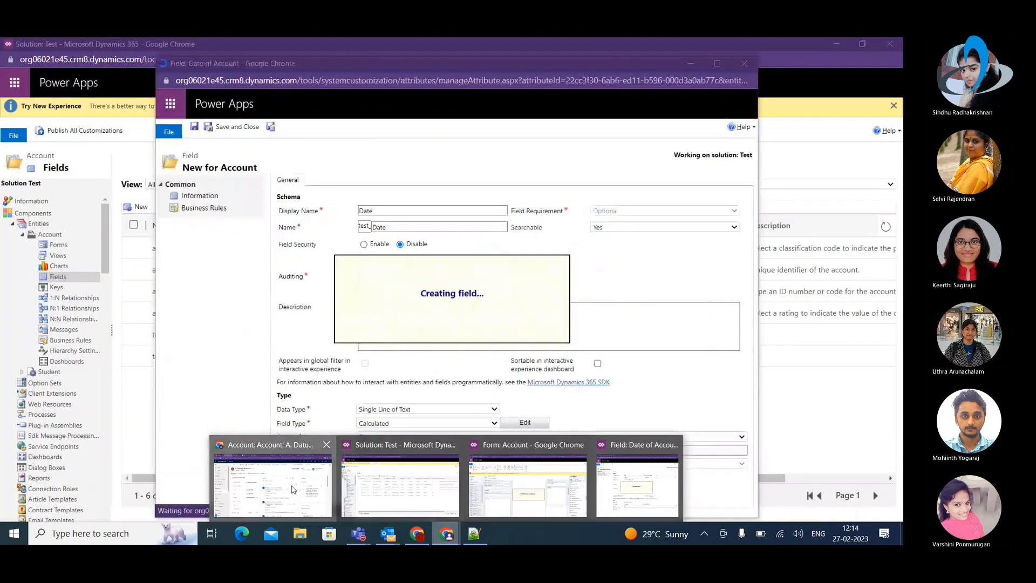
left_click(273, 483)
left_click(165, 46)
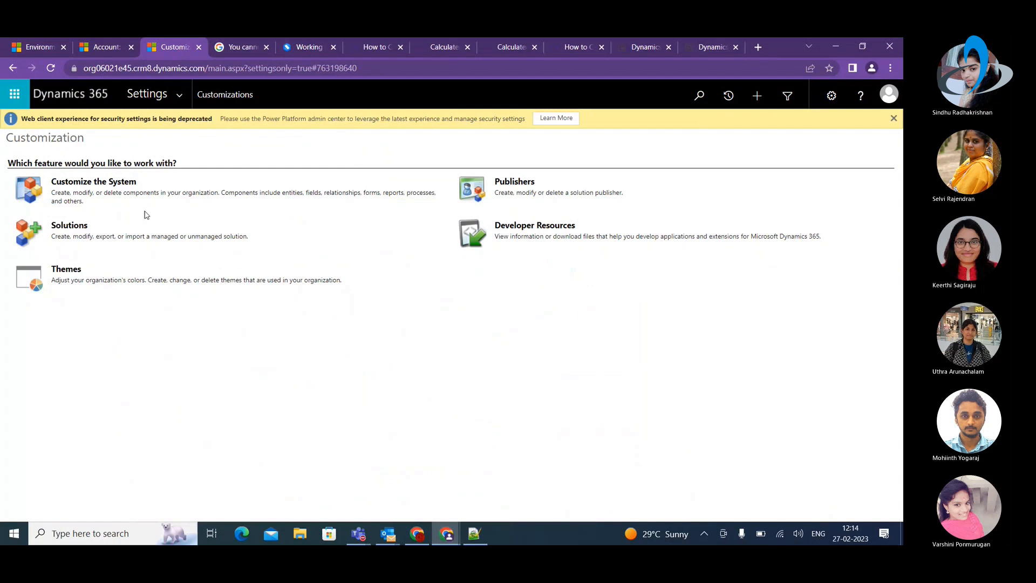
left_click(446, 534)
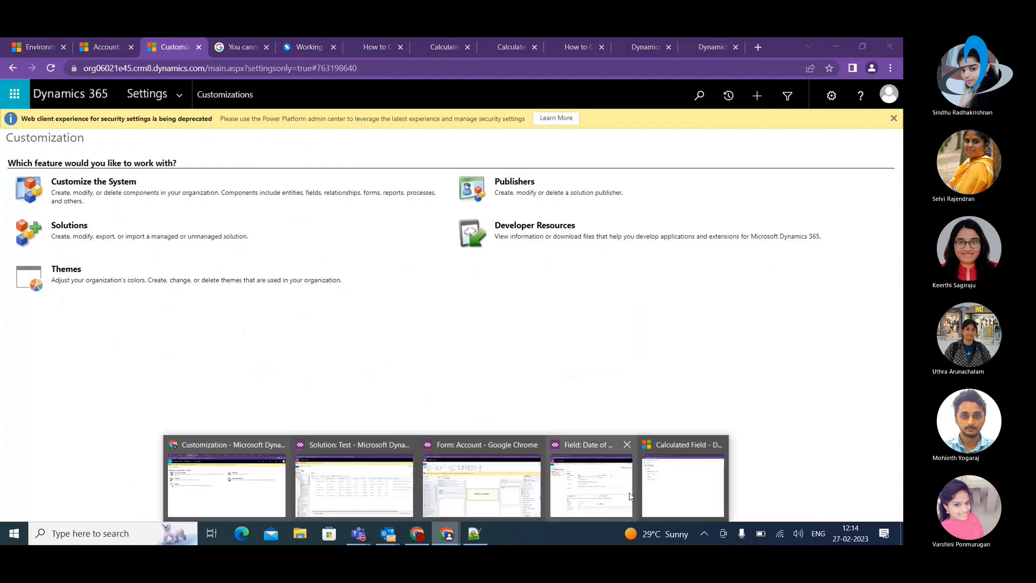
left_click(671, 494)
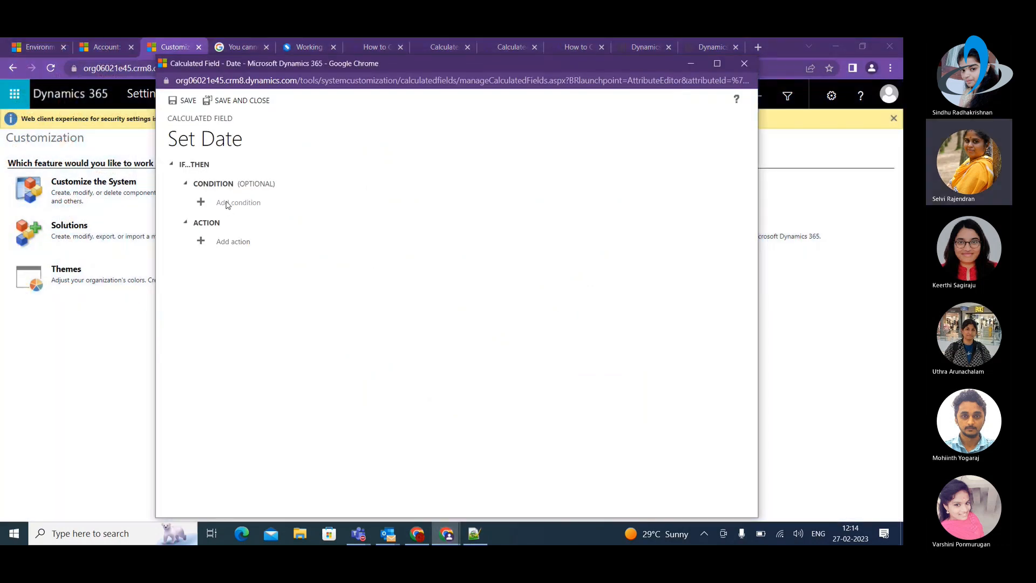
Step: Start a new condition in the Date field's calculation and look at the fields available for the current entity
left_click(227, 204)
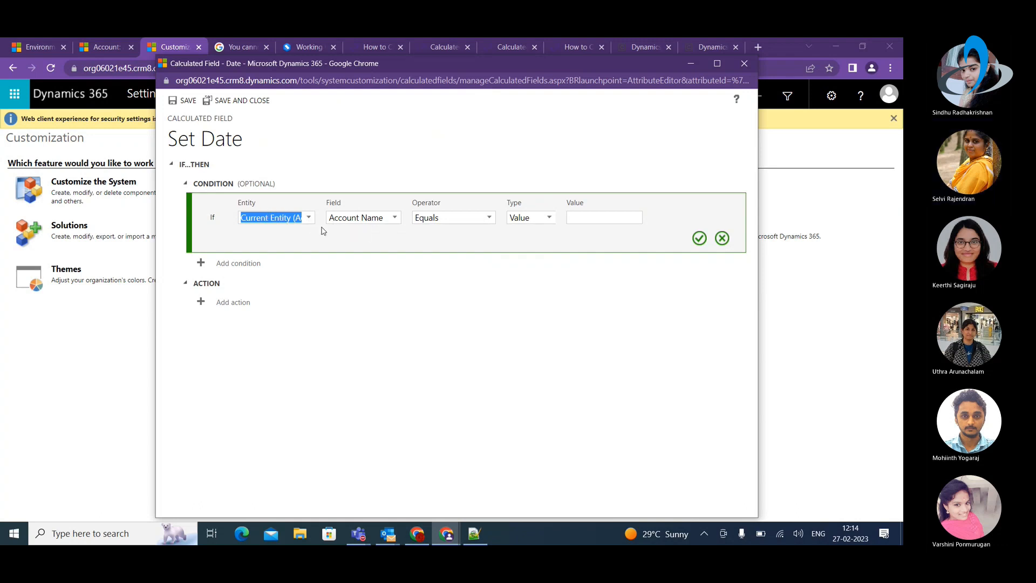
left_click(372, 217)
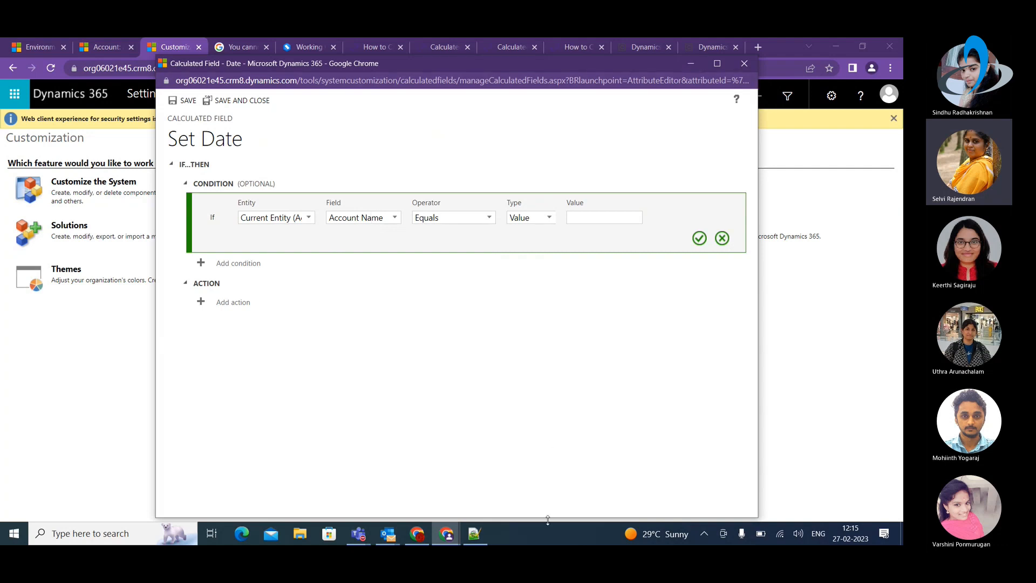
Step: Switch to the Test solution window and look through the Account entity's field list
left_click(446, 534)
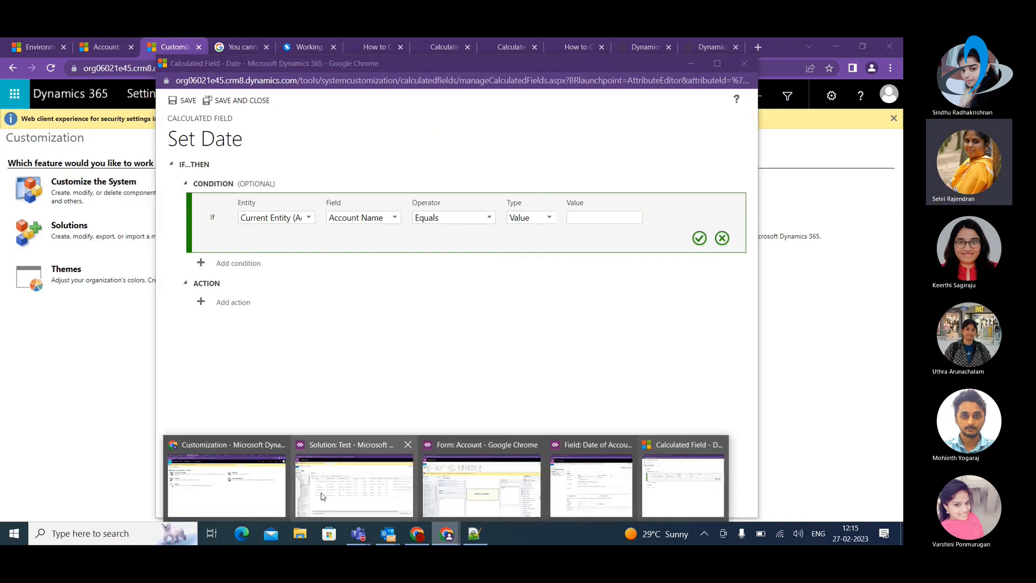
left_click(340, 506)
left_click(423, 534)
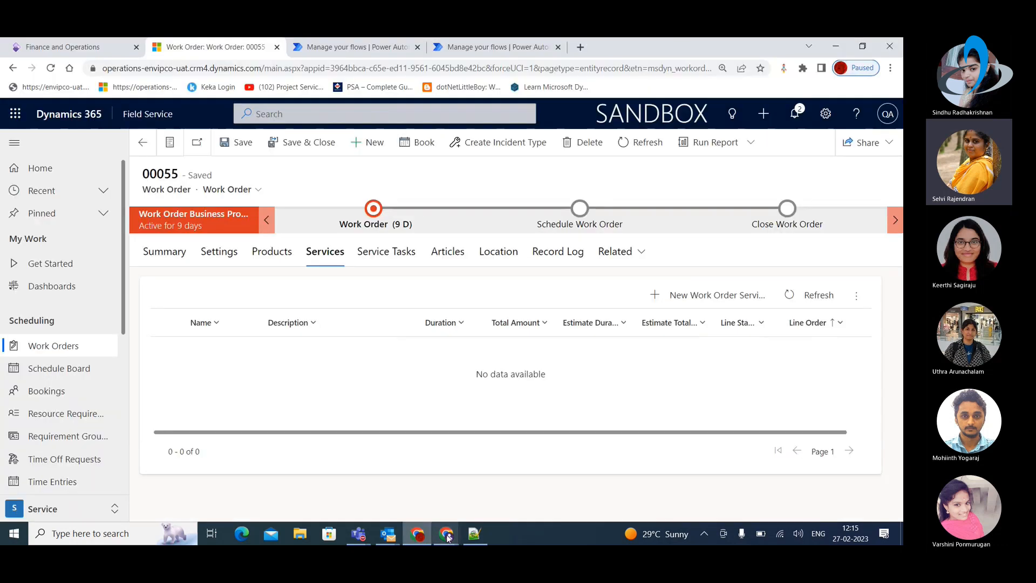
left_click(453, 536)
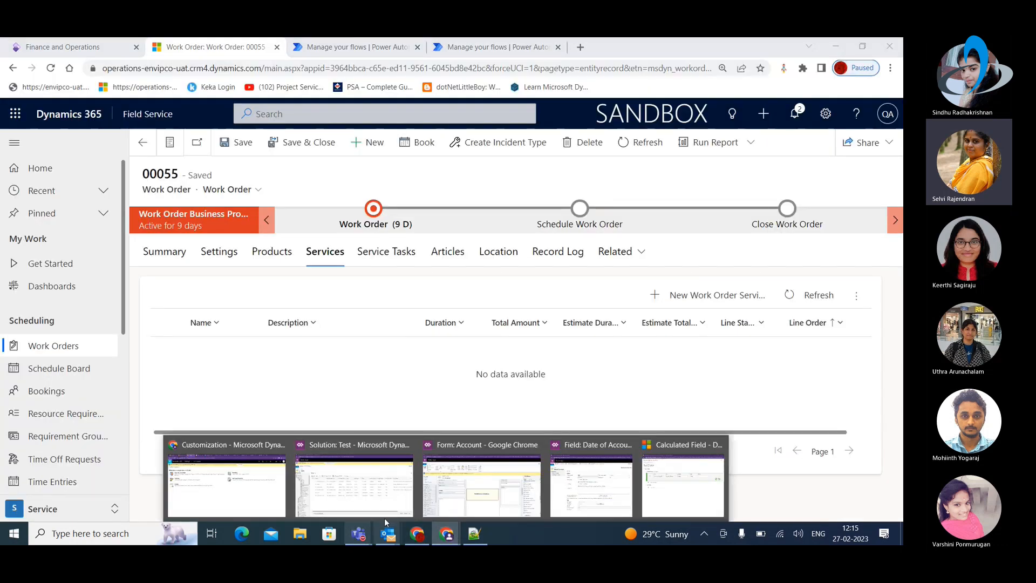
left_click(364, 507)
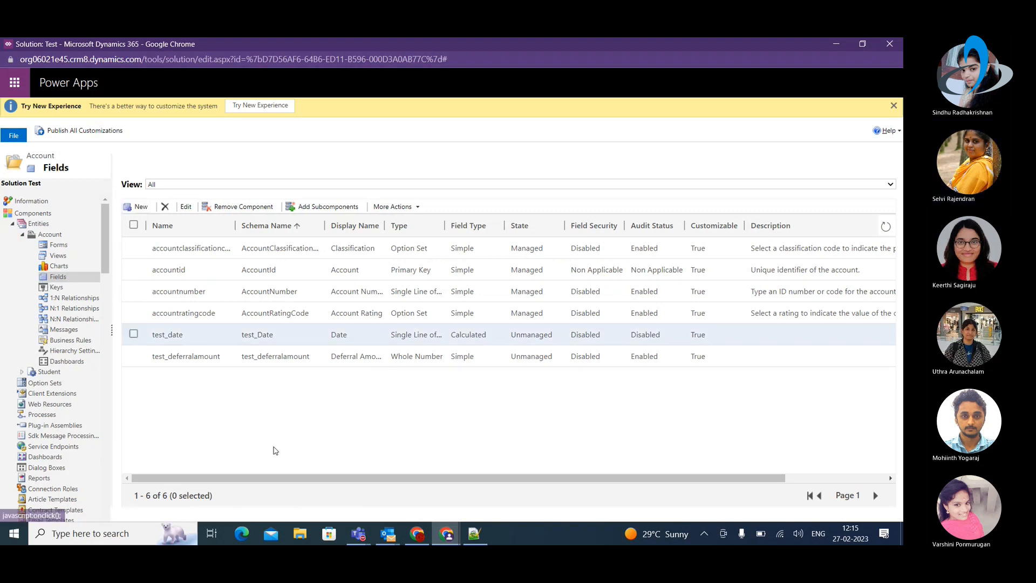
mouse_move(459, 540)
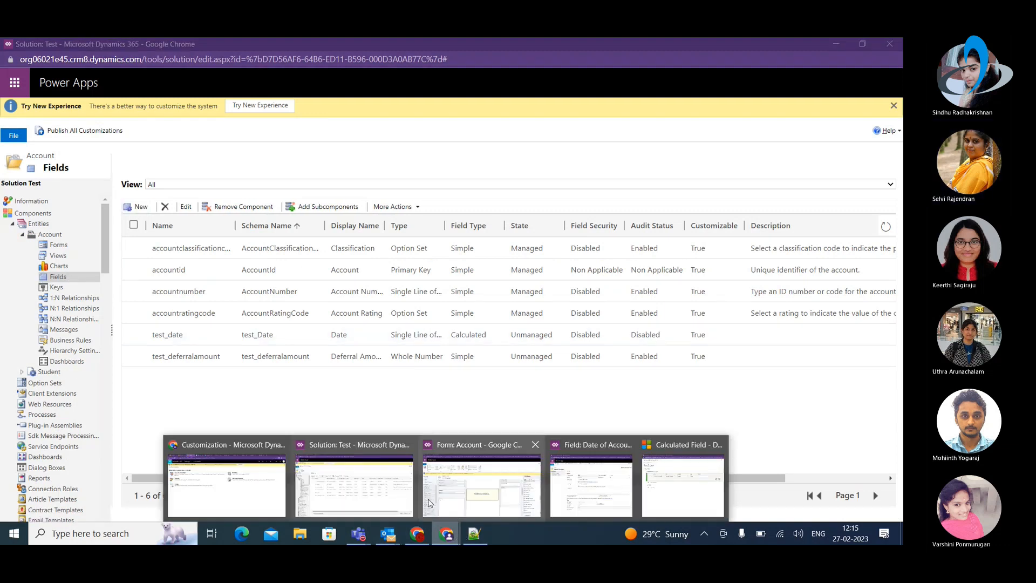
Step: Open the Default Solution from the Customization page, list the Account entity's fields and maximize the window
left_click(215, 479)
left_click(93, 182)
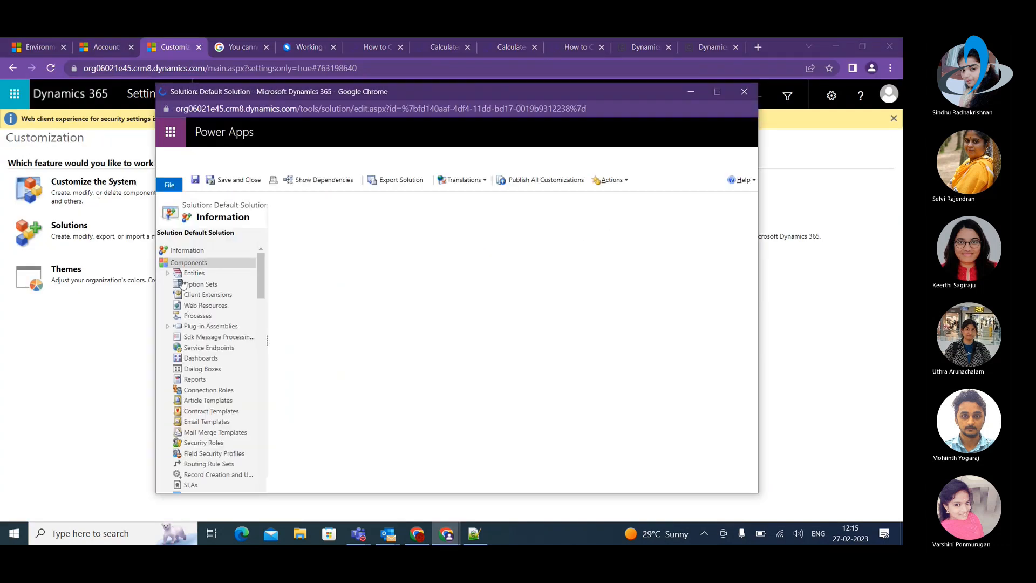
left_click(168, 274)
left_click(178, 295)
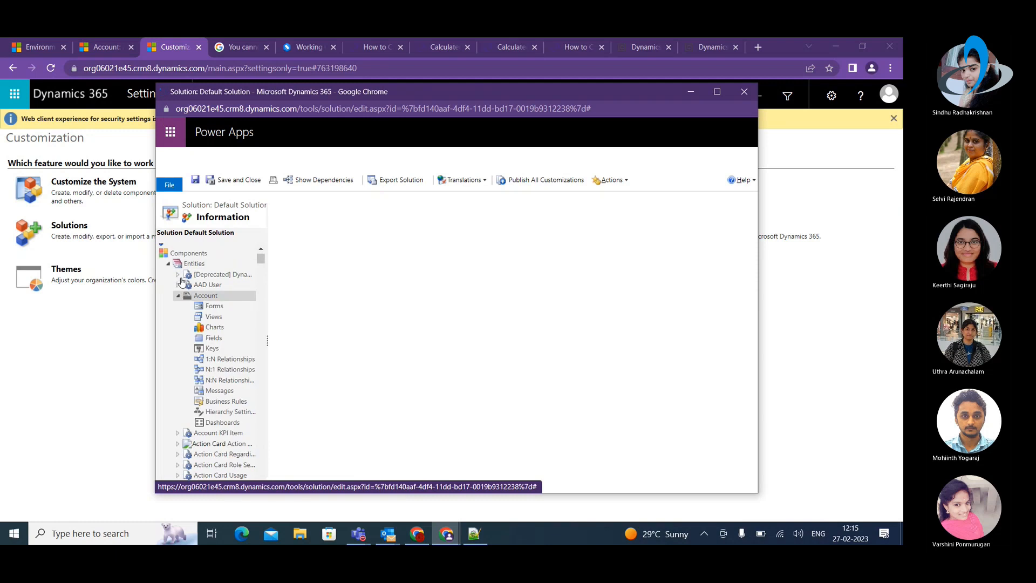
left_click(213, 338)
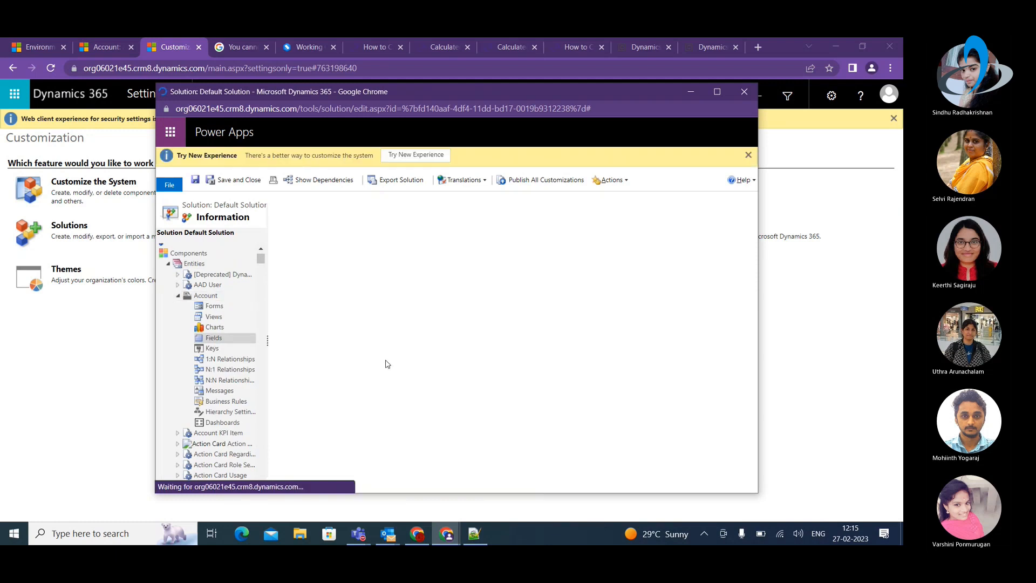
left_click(717, 92)
Step: Sort the Account fields by display name and browse the list pages to find Expire Date
scroll(289, 319, "down", 1)
scroll(288, 319, "down", 10)
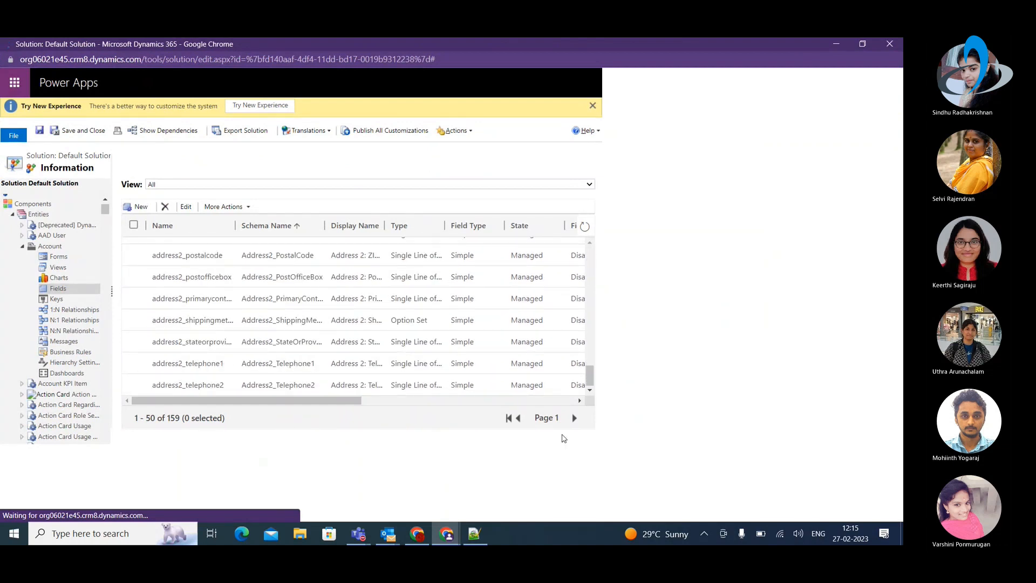
left_click(574, 418)
scroll(339, 405, "down", 10)
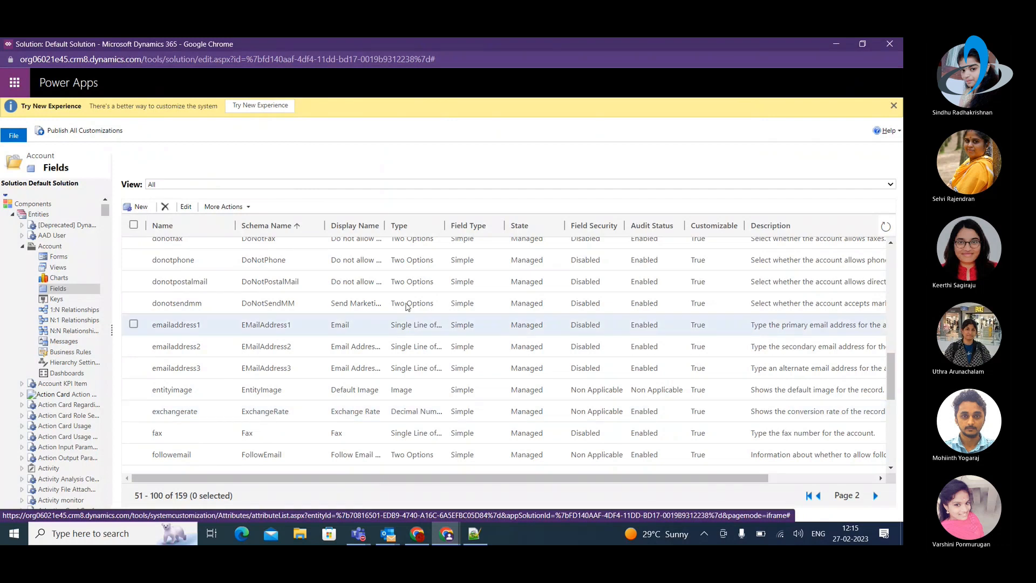
left_click(374, 226)
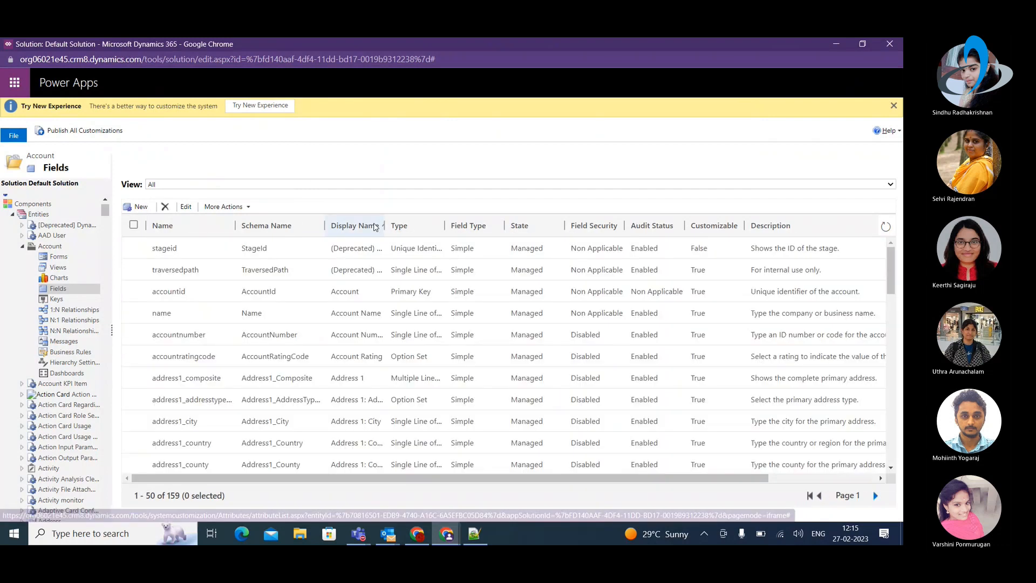
scroll(324, 419, "down", 10)
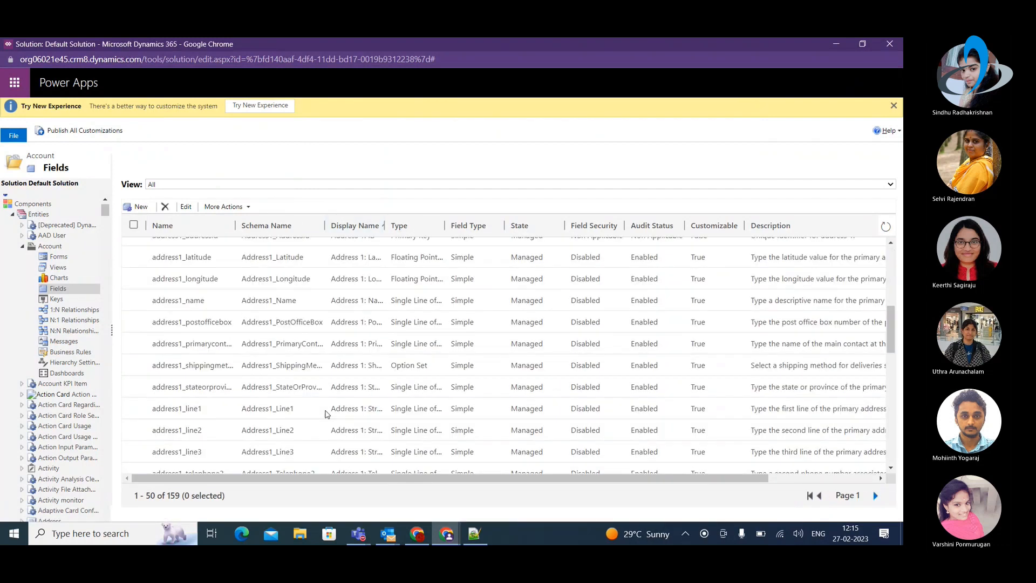
scroll(326, 413, "down", 5)
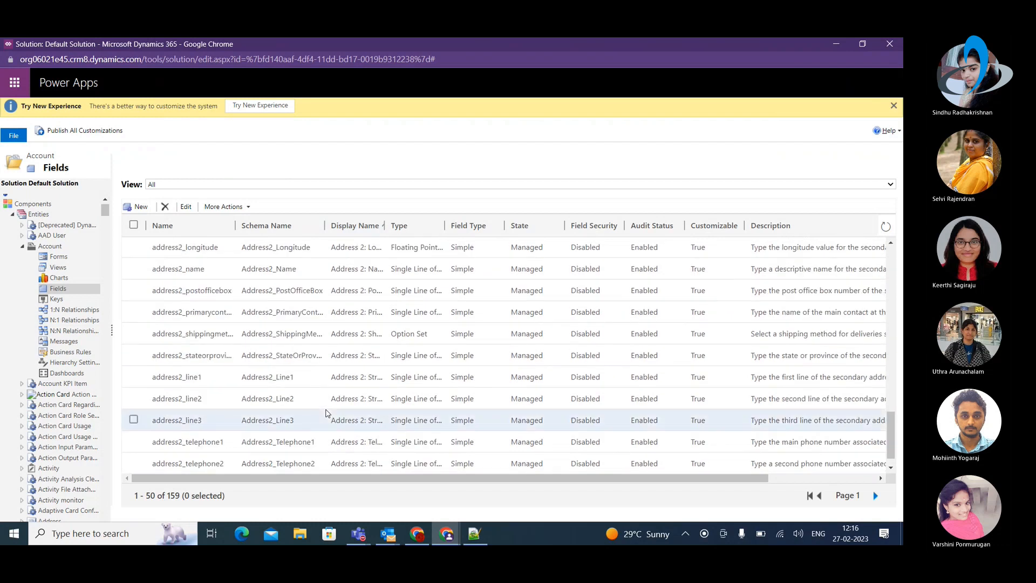
scroll(326, 414, "down", 1)
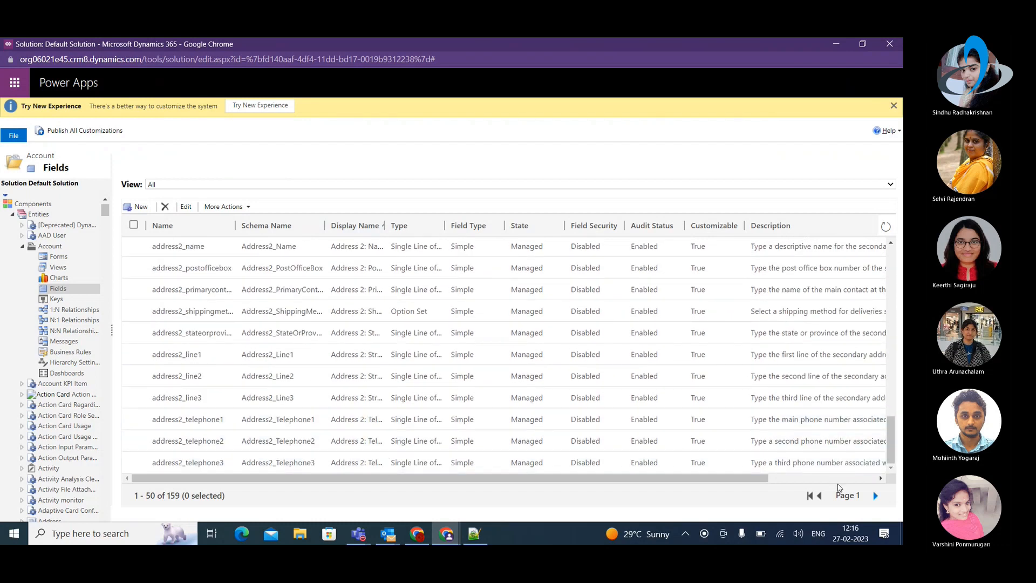
left_click(876, 496)
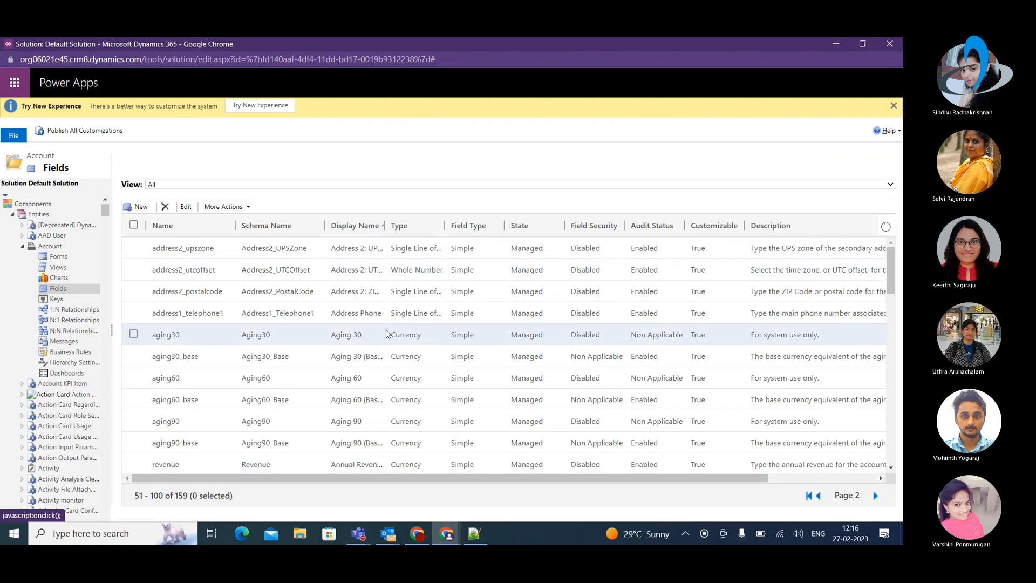
scroll(386, 334, "down", 10)
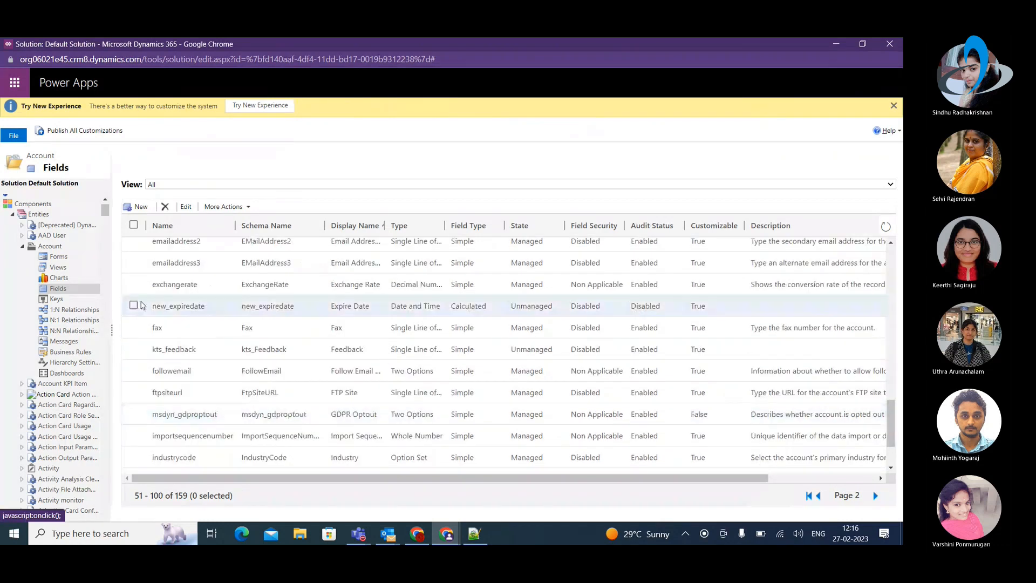
Step: Open the Expire Date field's calculation and expand its AddYears action to examine the formula
double_click(137, 307)
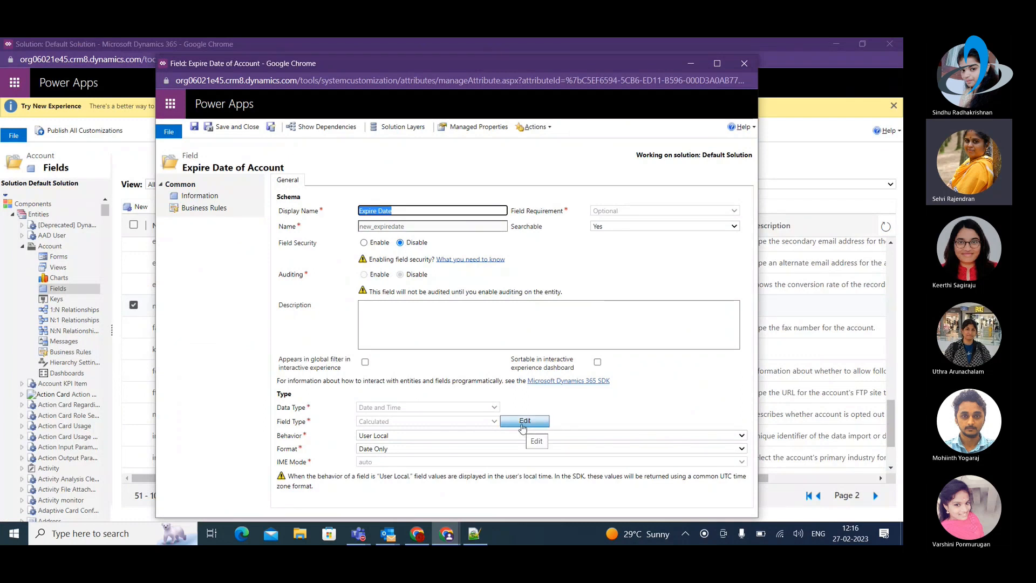
left_click(524, 424)
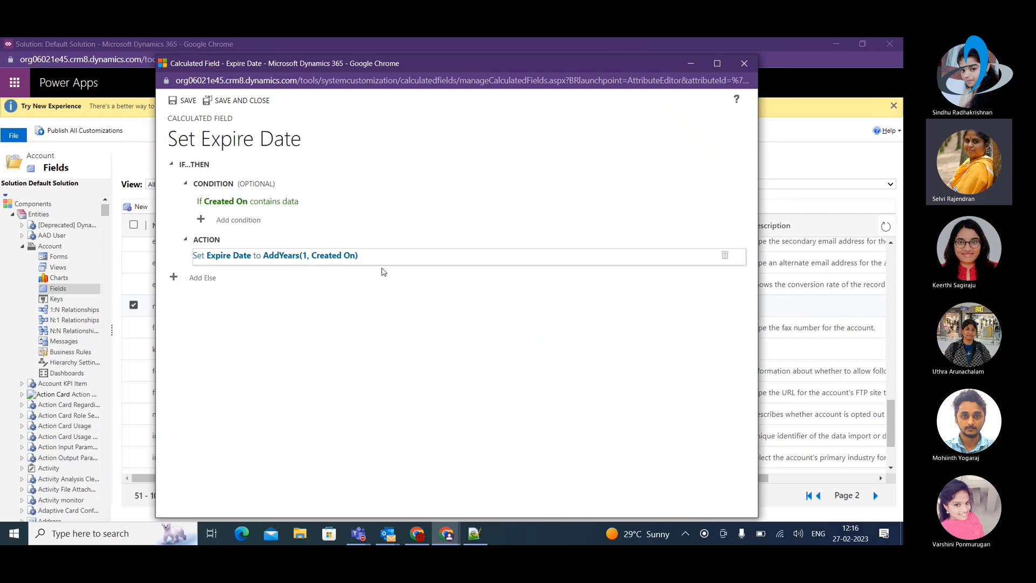
left_click(286, 258)
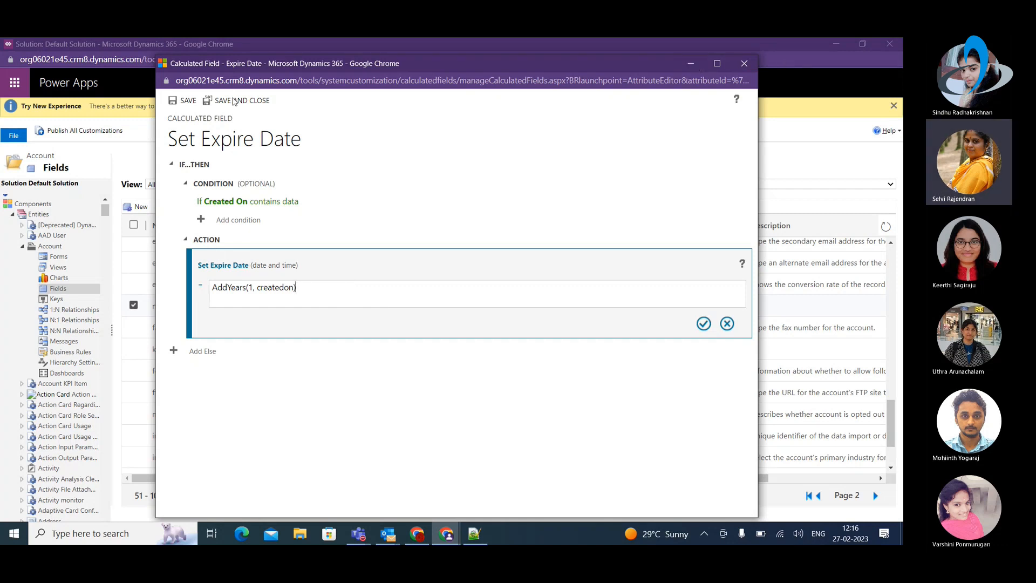
Step: Set the calculation window aside and examine the Expire Date on the A. Datum Corporation account record
left_click(690, 63)
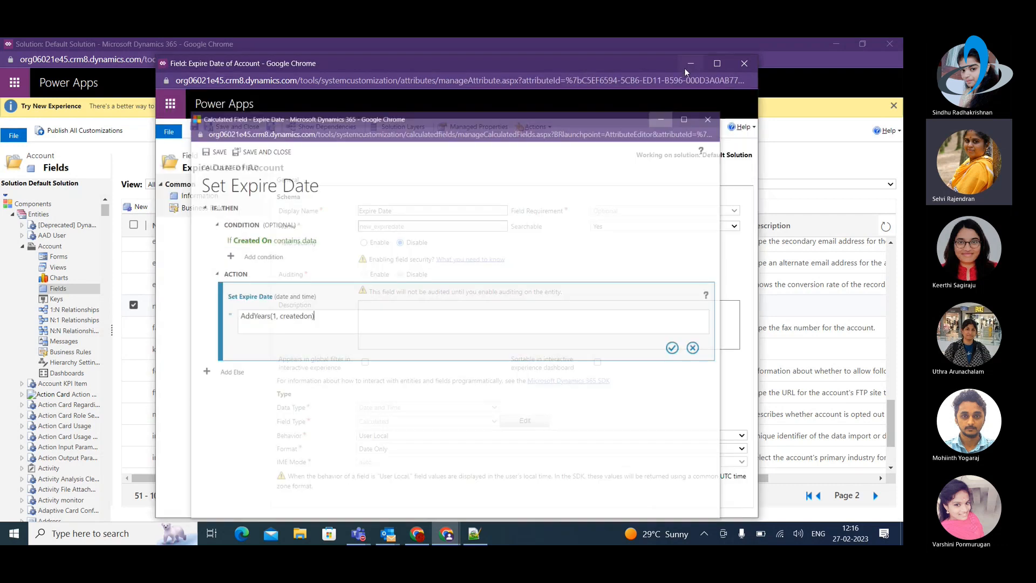
mouse_move(444, 540)
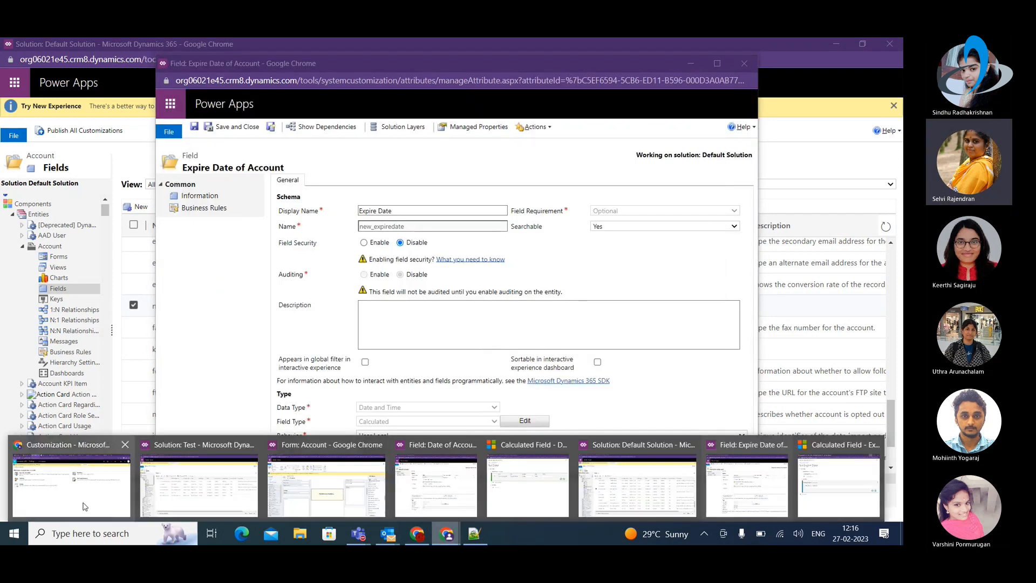
left_click(73, 475)
left_click(106, 47)
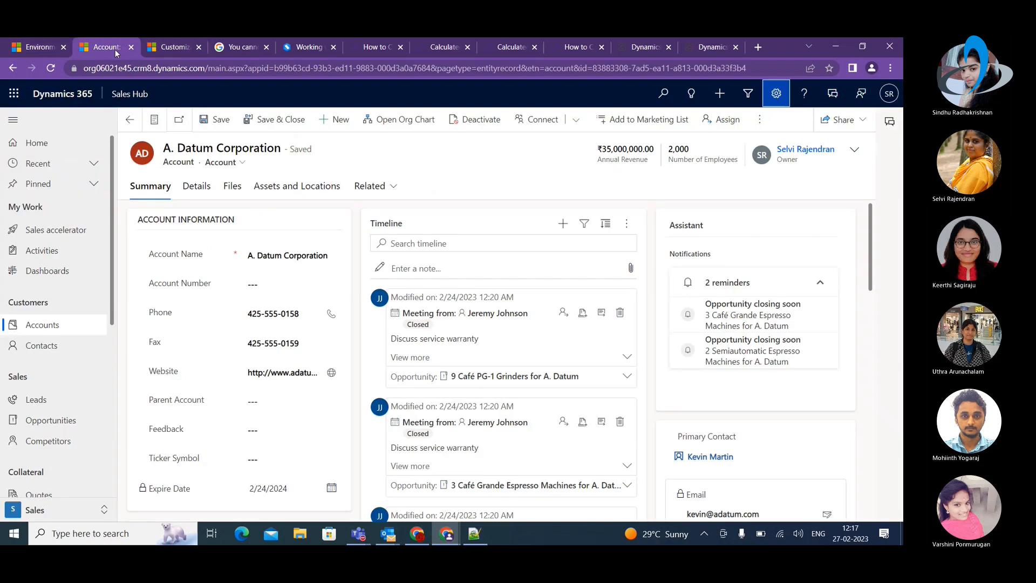
scroll(256, 359, "down", 3)
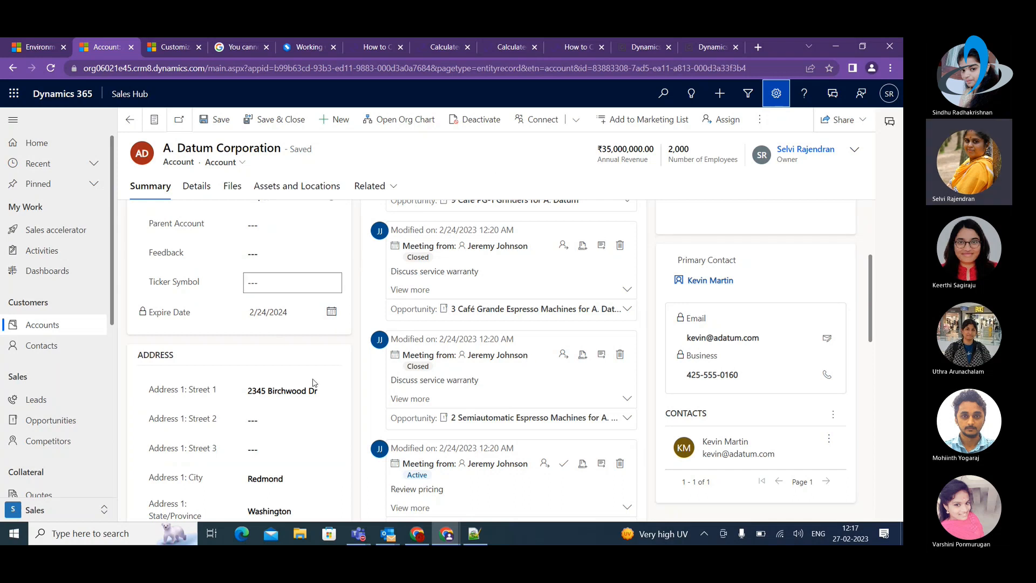
Step: Return to the Expire Date calculation window to review its condition and action
left_click(451, 536)
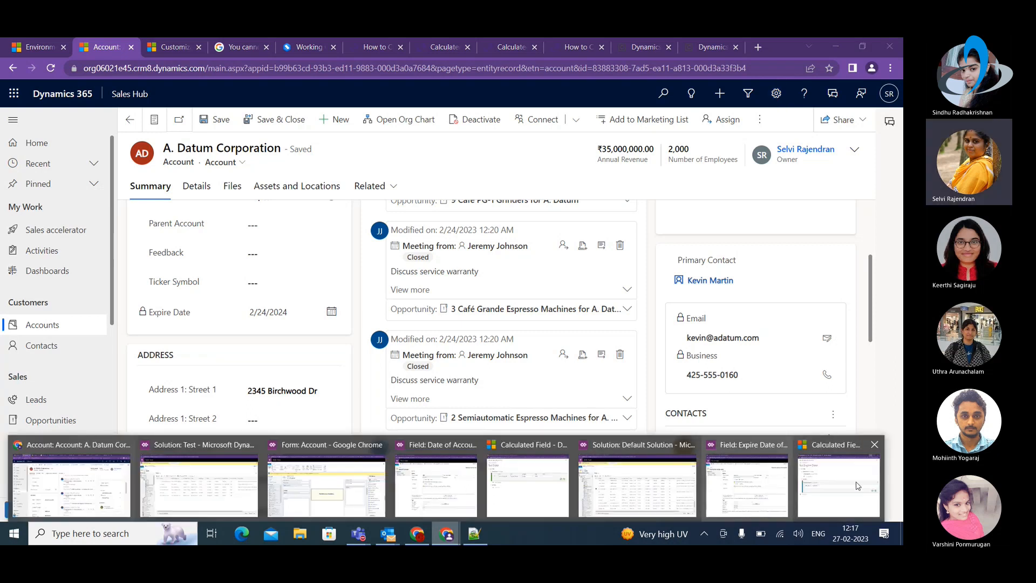
mouse_move(848, 484)
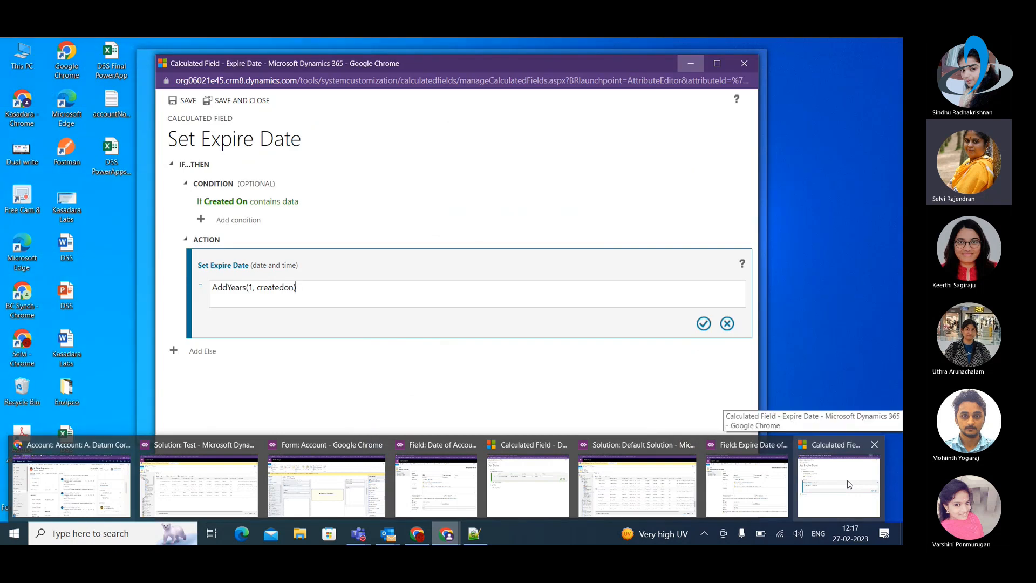